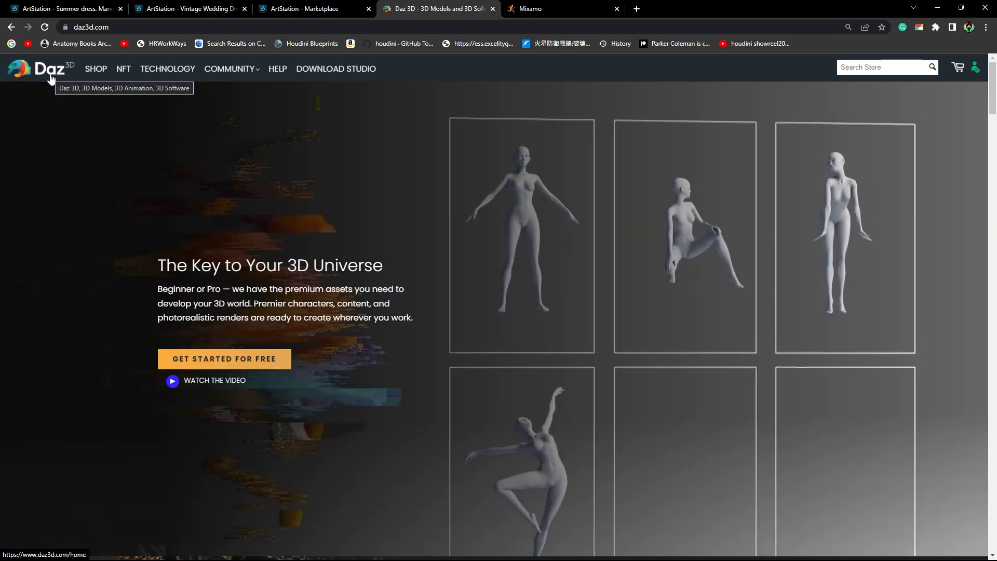
# Review which avatar the Summer dress listing on ArtStation uses, and look at the Daz 3D website
pyautogui.click(3, 5)
pyautogui.scroll(-6, 162, 299)
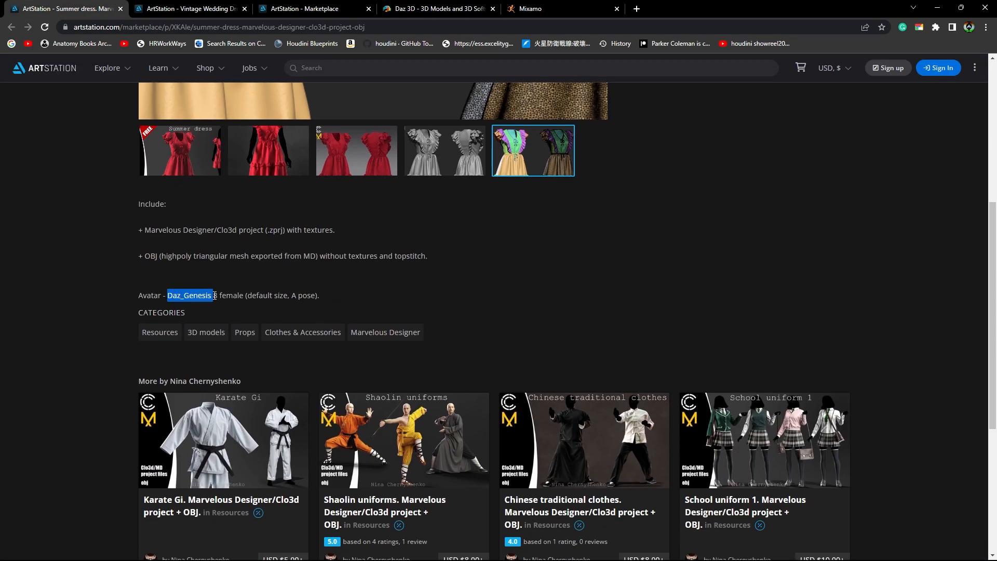
pyautogui.click(436, 8)
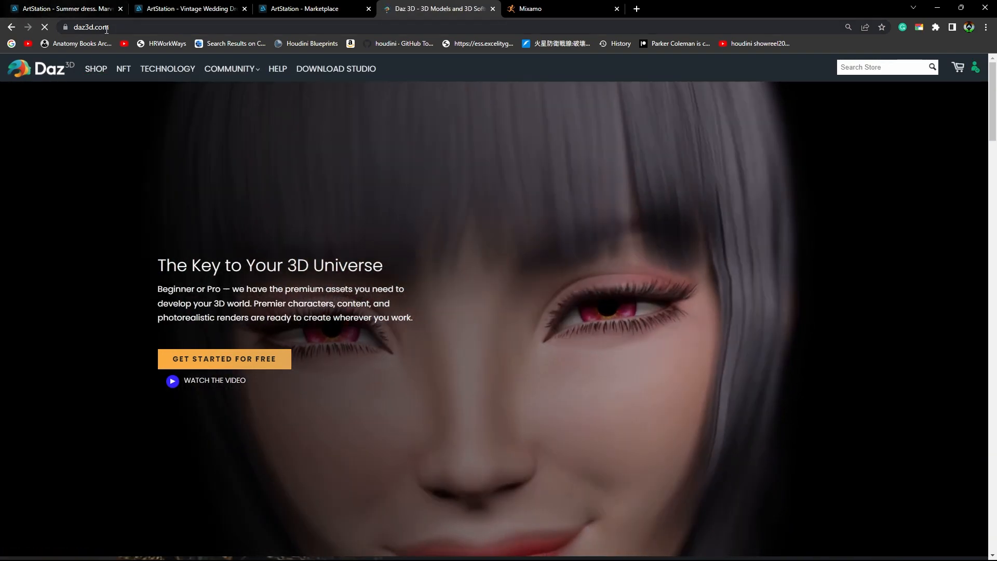
pyautogui.moveTo(108, 27); pyautogui.dragTo(71, 27)
# Upload 11.obj from the cloth folder on drive E: to Mixamo as a new character and accept its orientation
pyautogui.click(559, 9)
pyautogui.click(856, 157)
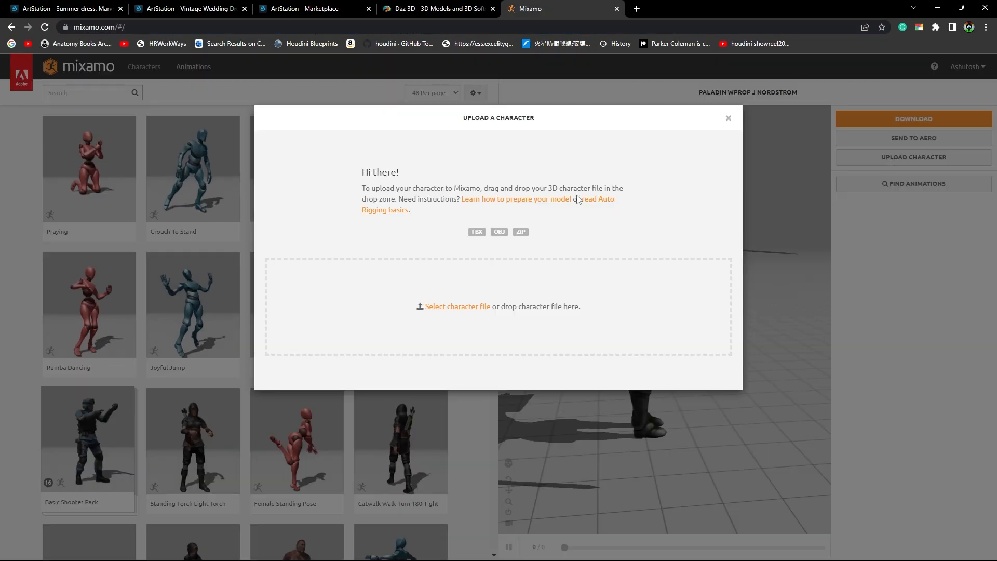
pyautogui.click(458, 308)
pyautogui.click(437, 327)
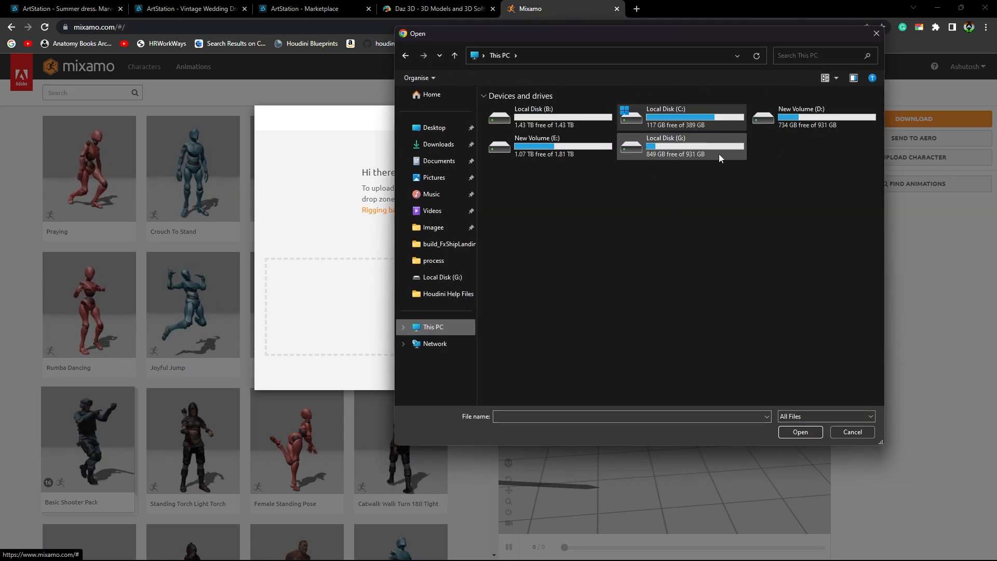
pyautogui.doubleClick(623, 147)
pyautogui.doubleClick(537, 145)
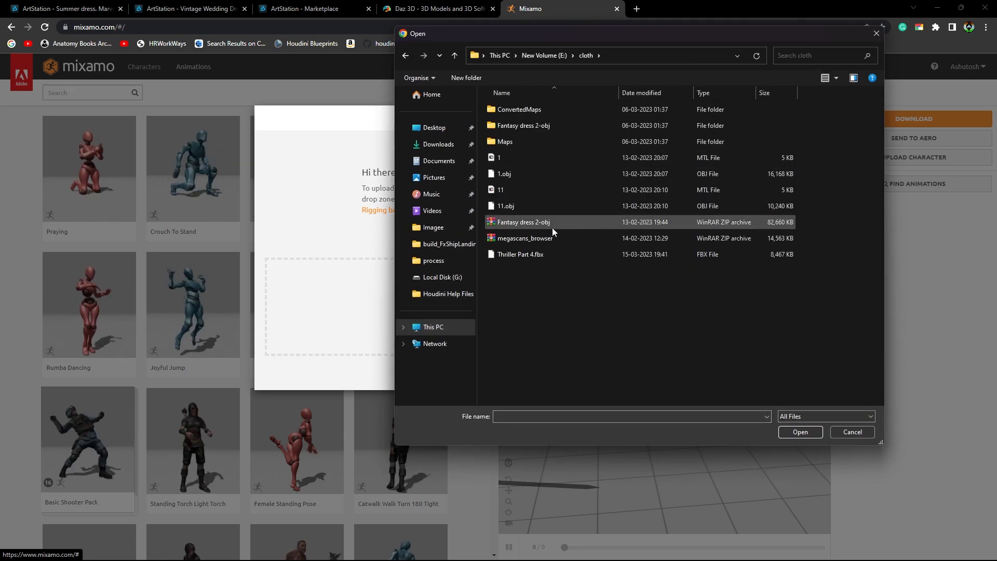
pyautogui.click(573, 213)
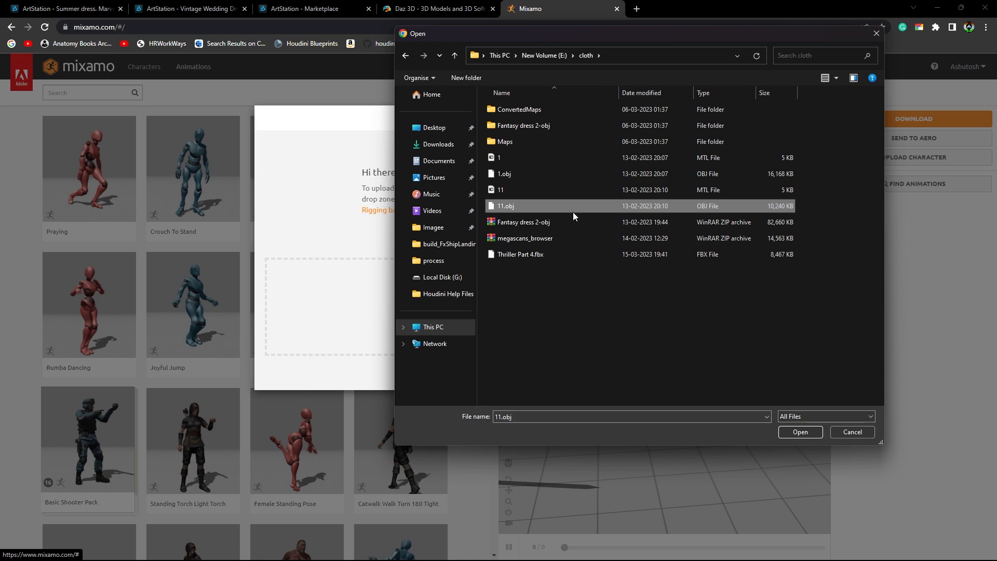
pyautogui.doubleClick(573, 213)
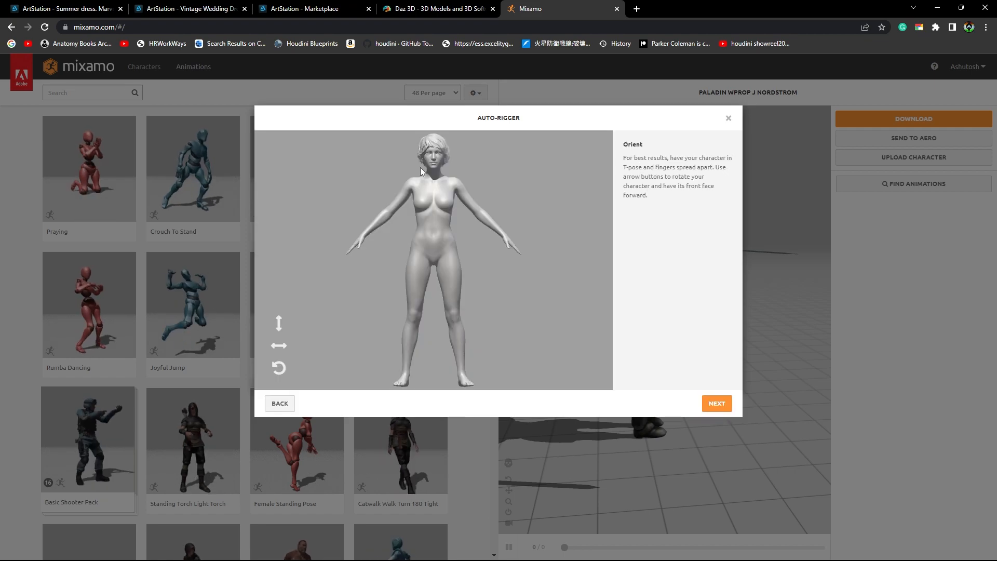
pyautogui.click(715, 402)
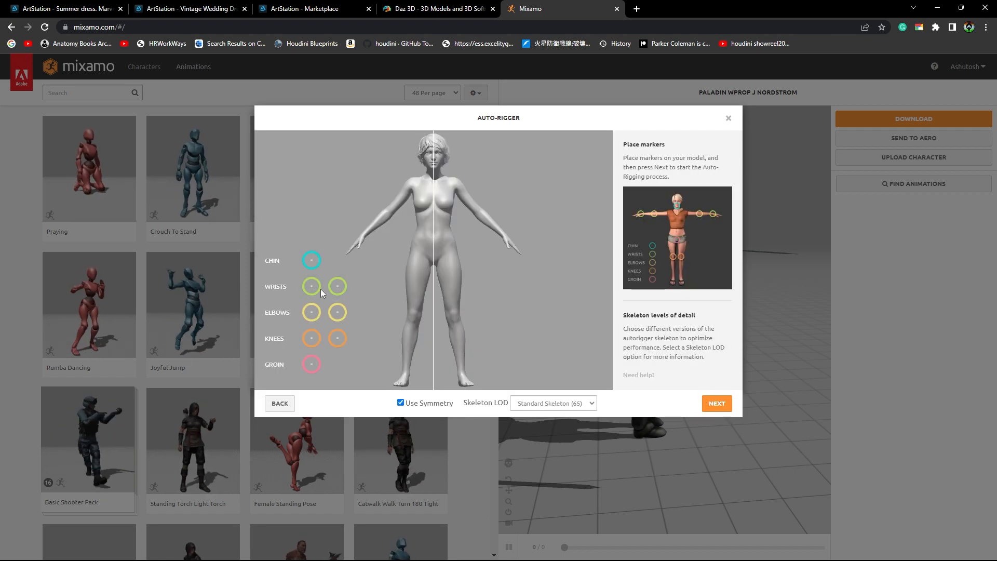
# Place the chin, wrist, elbow, groin and knee markers on the character with symmetry and run the auto-rigging
pyautogui.moveTo(311, 260)
pyautogui.mouseDown()
pyautogui.moveTo(333, 260)
pyautogui.moveTo(434, 169)
pyautogui.mouseUp()
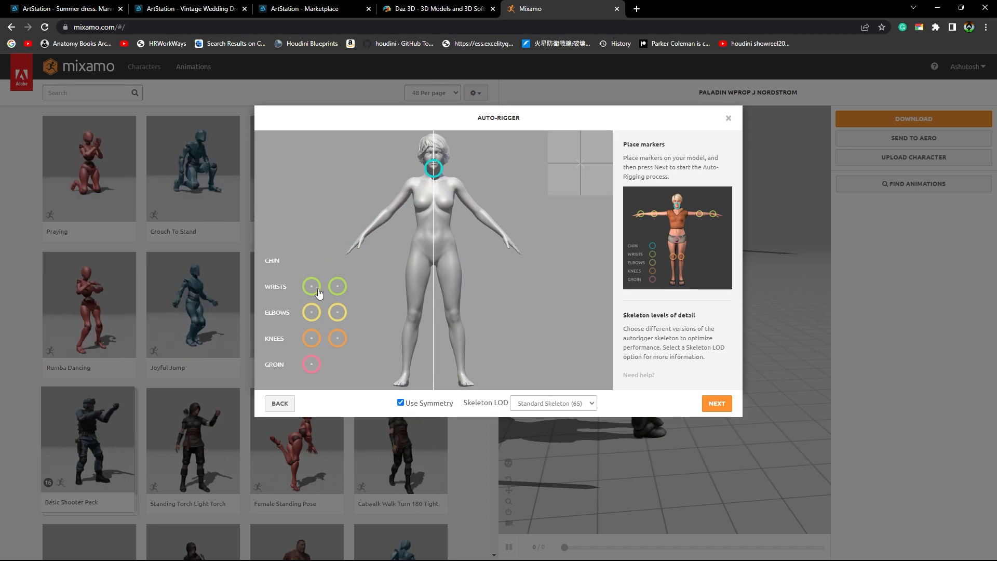
pyautogui.moveTo(312, 286)
pyautogui.mouseDown()
pyautogui.moveTo(390, 217)
pyautogui.moveTo(362, 242)
pyautogui.mouseUp()
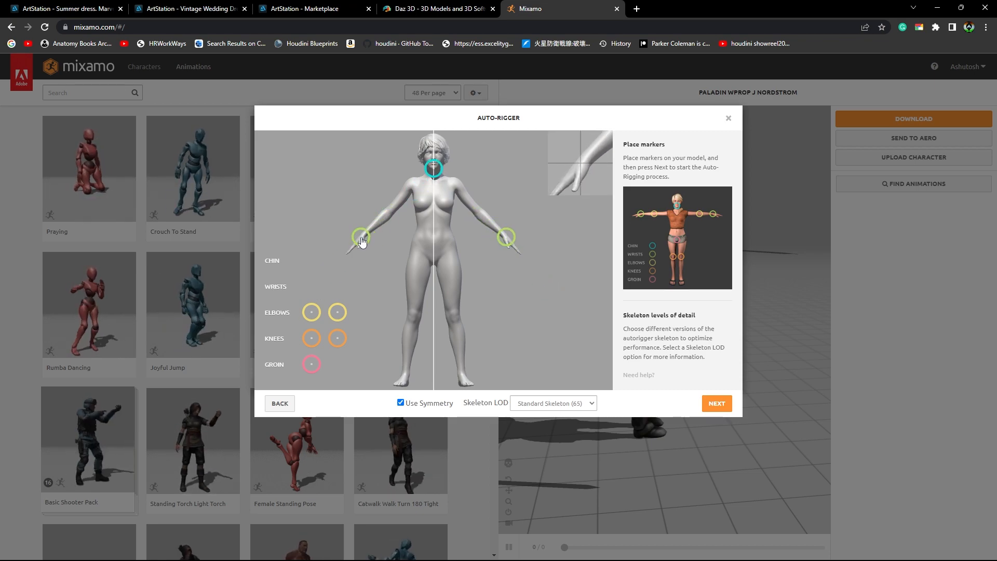
pyautogui.moveTo(311, 312); pyautogui.dragTo(387, 211)
pyautogui.moveTo(311, 363); pyautogui.dragTo(433, 265)
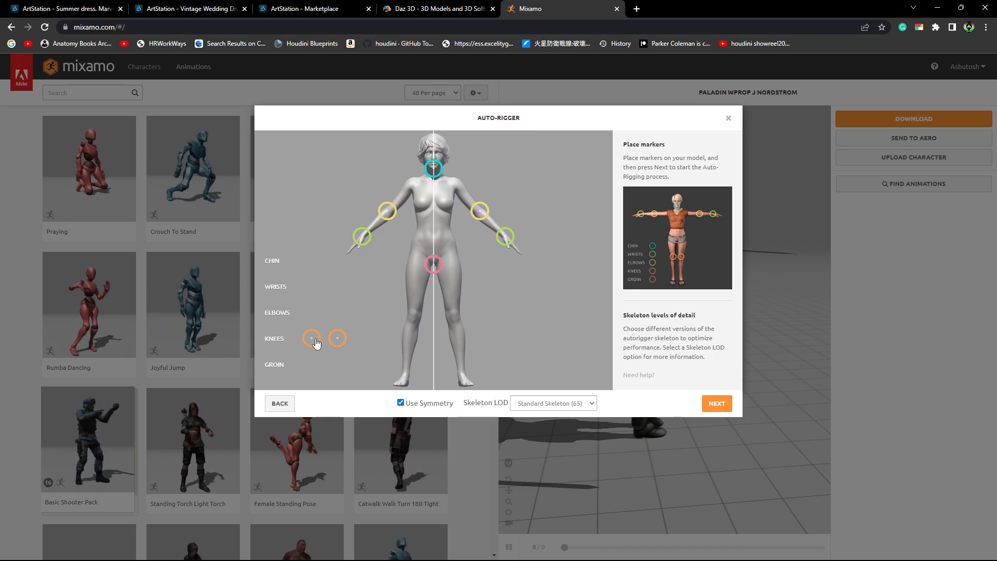
pyautogui.moveTo(313, 339); pyautogui.dragTo(413, 322)
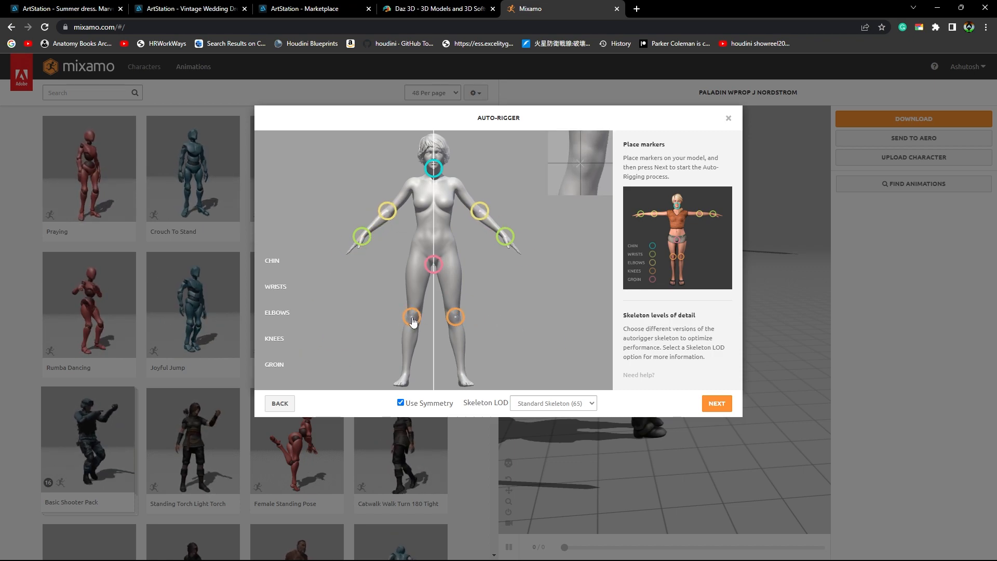
pyautogui.click(715, 403)
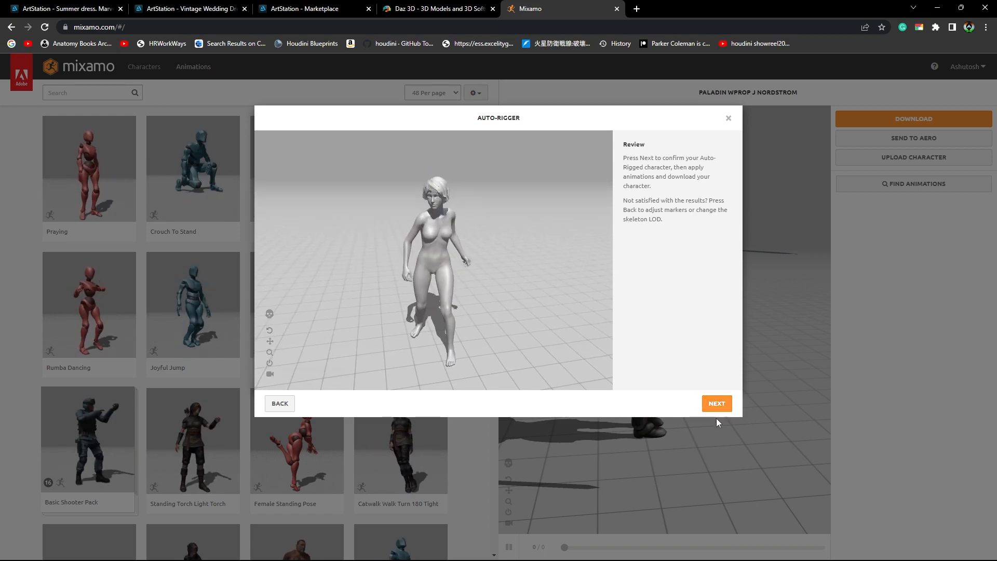
# Confirm the auto-rigged character and browse the animation library for a motion to apply
pyautogui.click(716, 404)
pyautogui.click(716, 403)
pyautogui.scroll(-4, 415, 260)
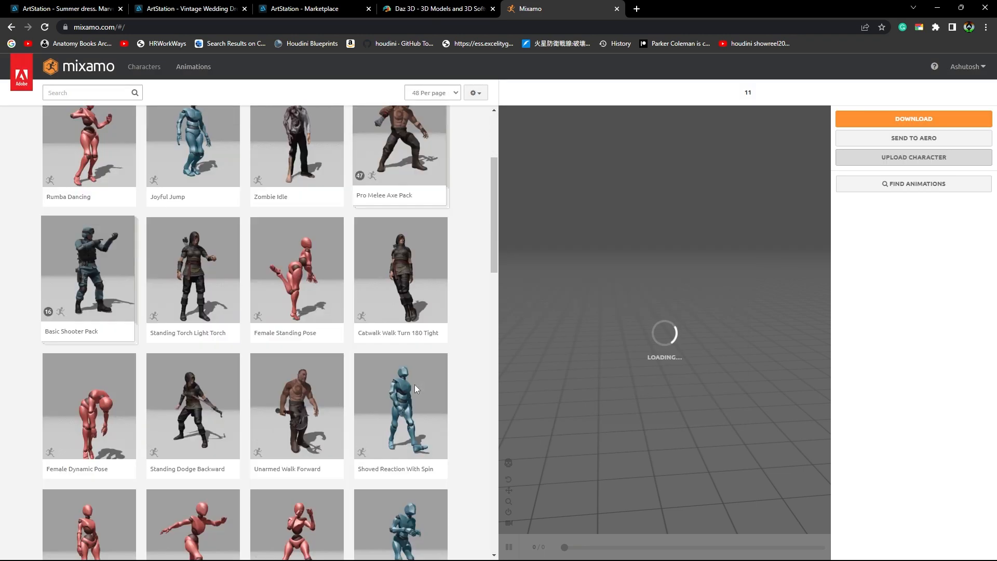
pyautogui.click(422, 250)
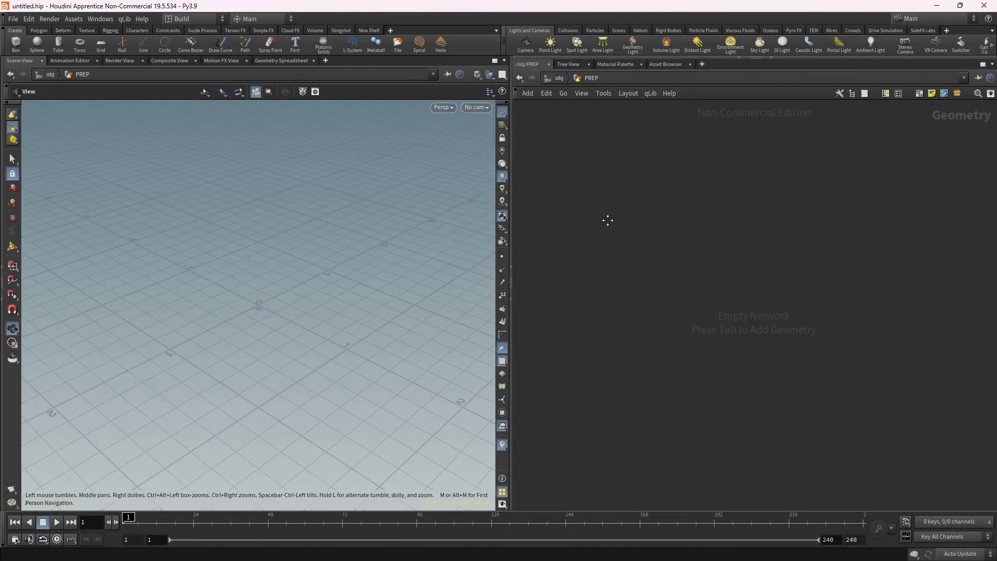
pyautogui.press('Tab')
pyautogui.write('fbx')
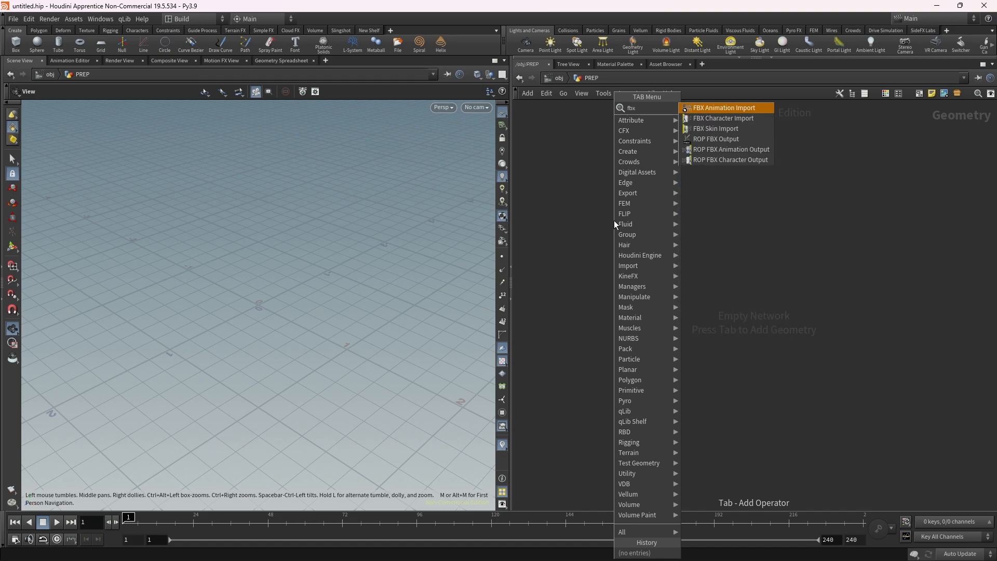
pyautogui.press('Return')
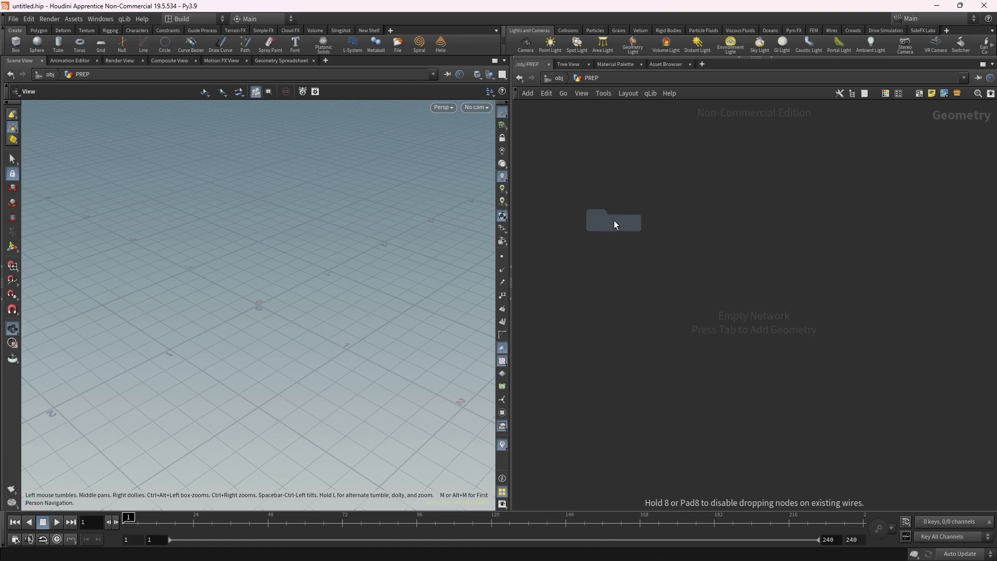
# Add an FBX Character Import node to the PREP network in Houdini and show its parameters
pyautogui.press('Tab')
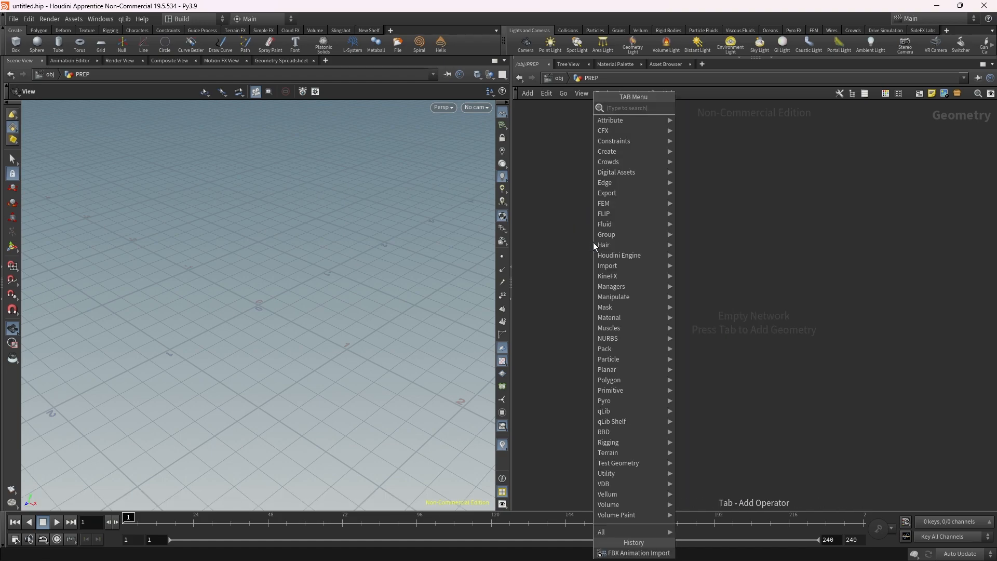
pyautogui.write('fbx c')
pyautogui.press('Return')
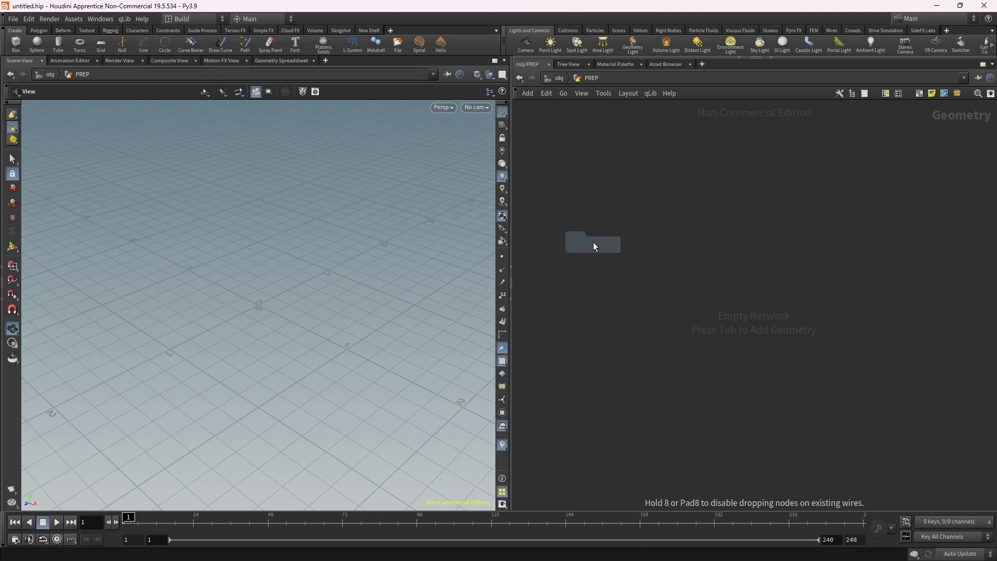
pyautogui.click(593, 242)
pyautogui.press('p')
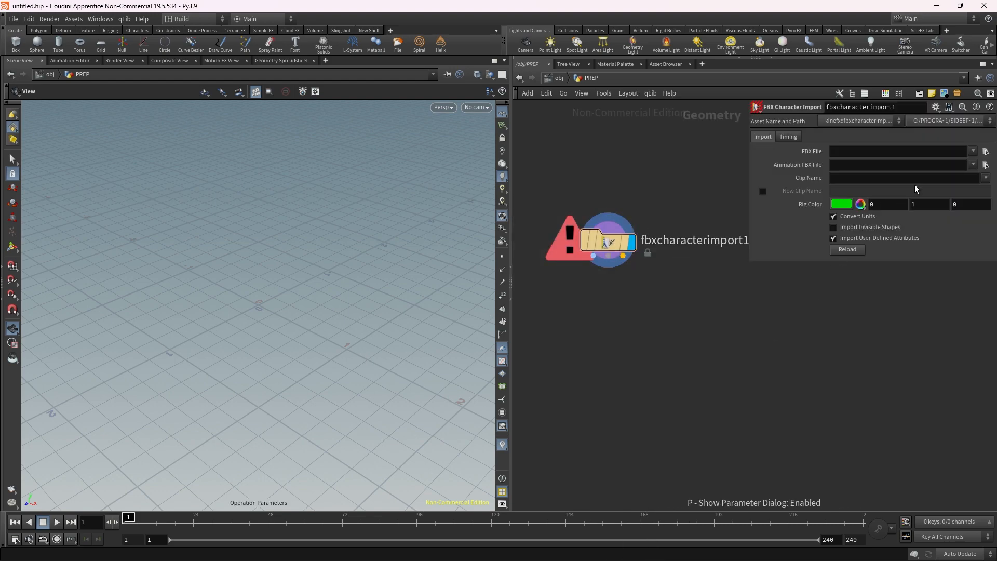
# Load E:/cloth/Thriller Part 4.fbx as the FBX file of the character import node
pyautogui.click(988, 152)
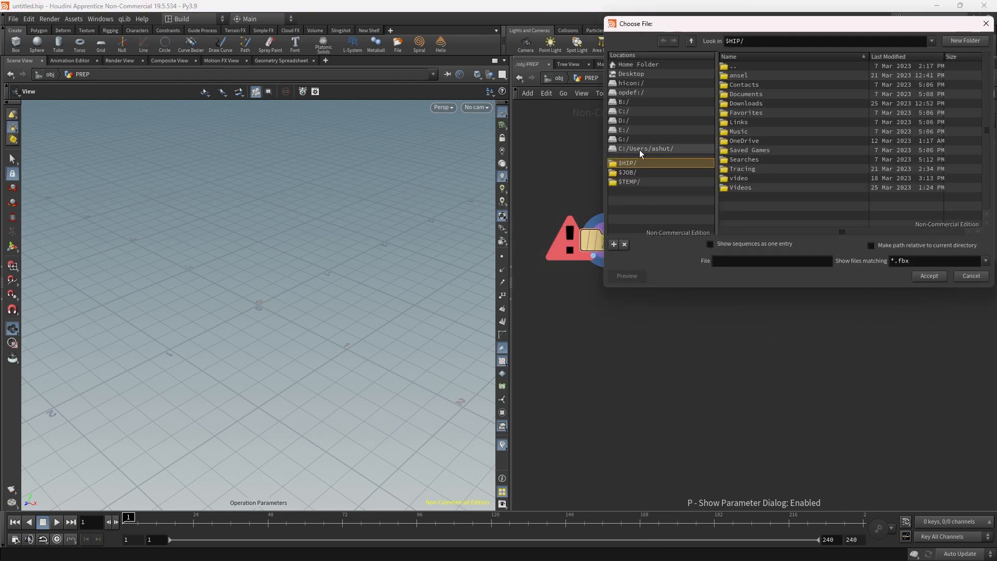
pyautogui.click(631, 131)
pyautogui.doubleClick(761, 85)
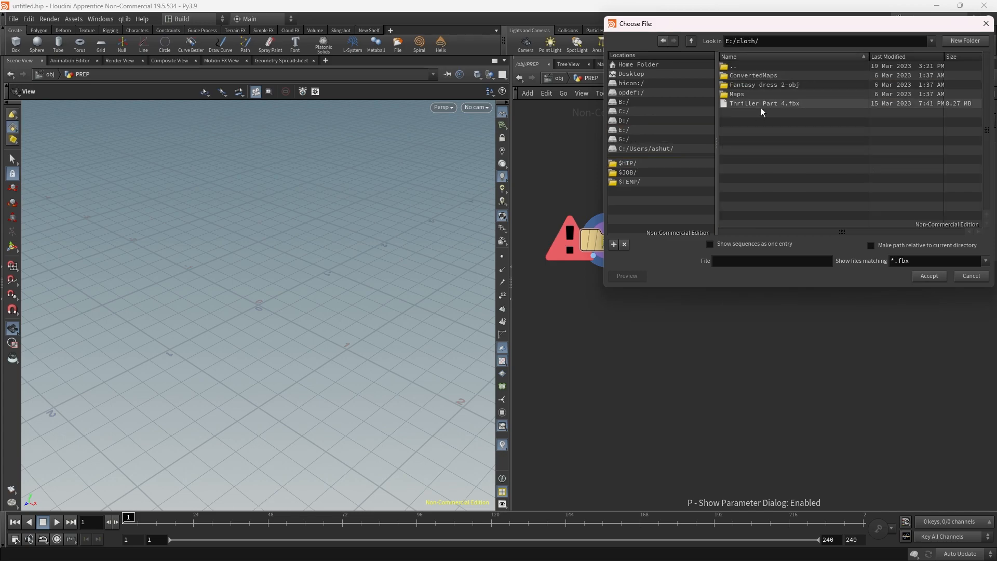
pyautogui.doubleClick(761, 106)
# Examine the imported character in the viewport and scrub the timeline across its frame range
pyautogui.press('g')
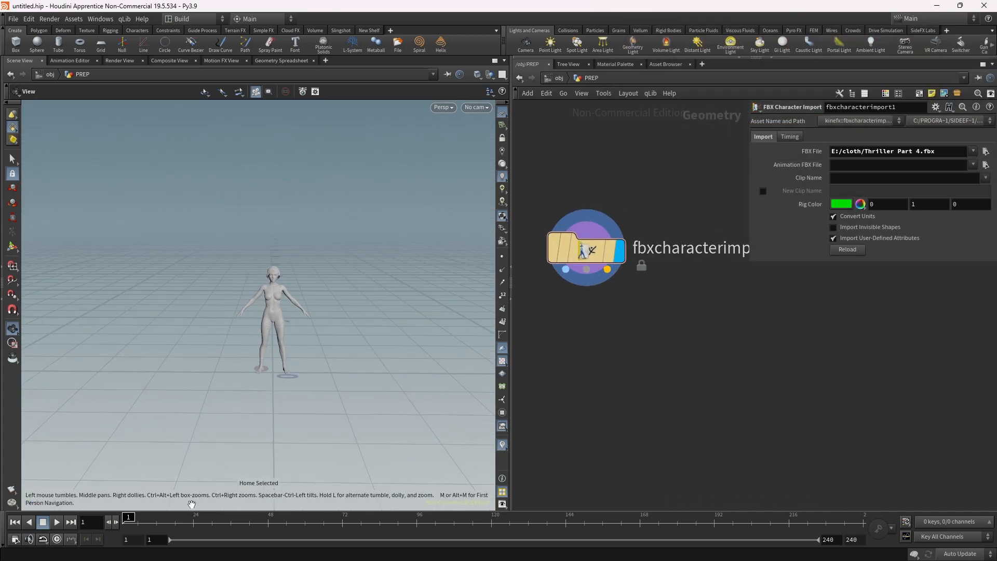
pyautogui.moveTo(254, 363); pyautogui.dragTo(264, 259)
pyautogui.moveTo(622, 335); pyautogui.dragTo(663, 259, button='middle')
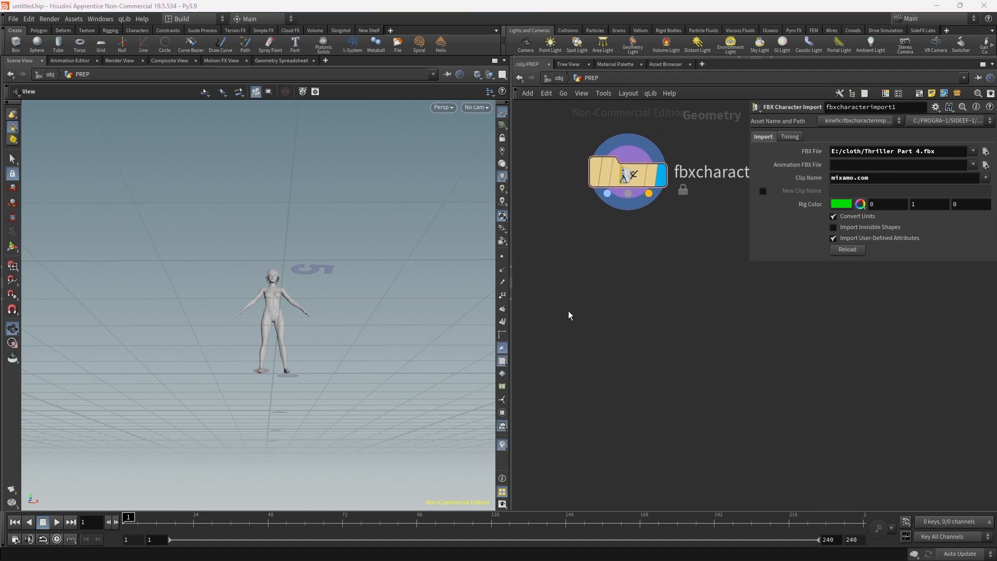
pyautogui.moveTo(280, 323); pyautogui.dragTo(255, 377)
pyautogui.moveTo(859, 518); pyautogui.dragTo(128, 518)
pyautogui.scroll(3, 304, 260)
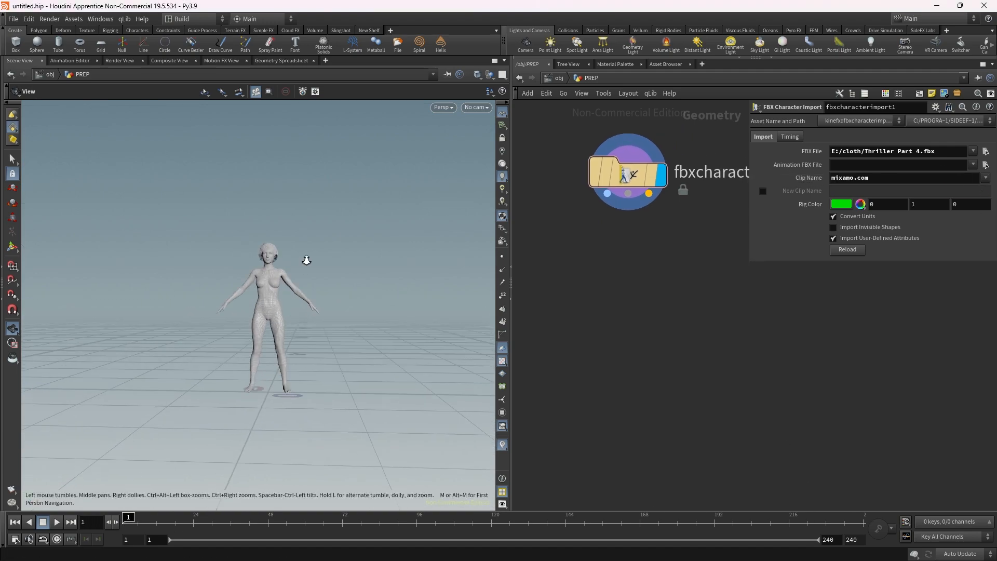
pyautogui.moveTo(305, 260); pyautogui.dragTo(257, 291)
# Add a Null node wired to the third output of the FBX Character Import and display it
pyautogui.press('Tab')
pyautogui.write('null')
pyautogui.press('Return')
pyautogui.click(669, 286)
pyautogui.moveTo(649, 193); pyautogui.dragTo(669, 262)
pyautogui.click(689, 296)
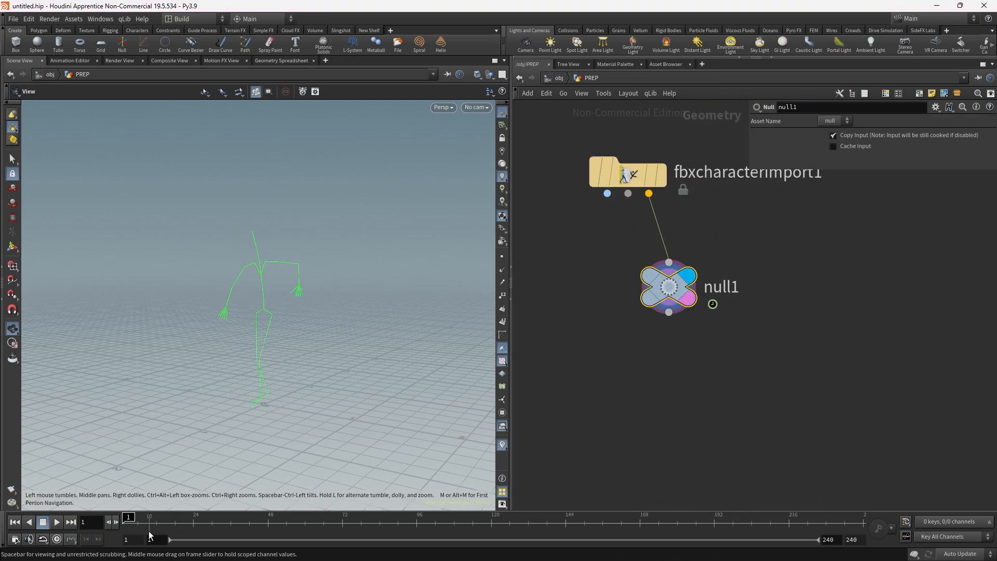
# Scrub the skeleton animation and check the Null's node info before deleting the Null
pyautogui.moveTo(129, 519); pyautogui.dragTo(438, 519)
pyautogui.middleClick(666, 289)
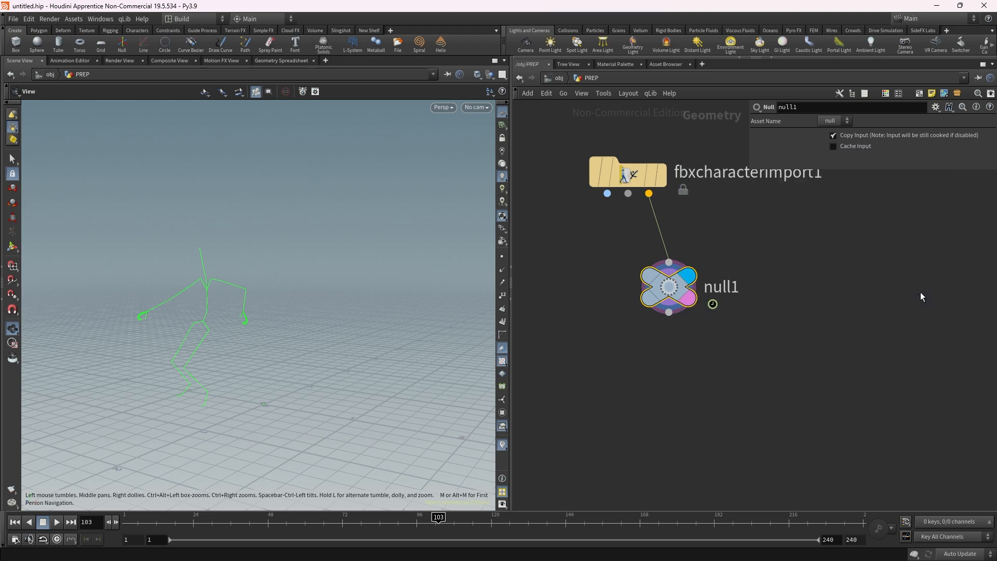
pyautogui.middleClick(683, 286)
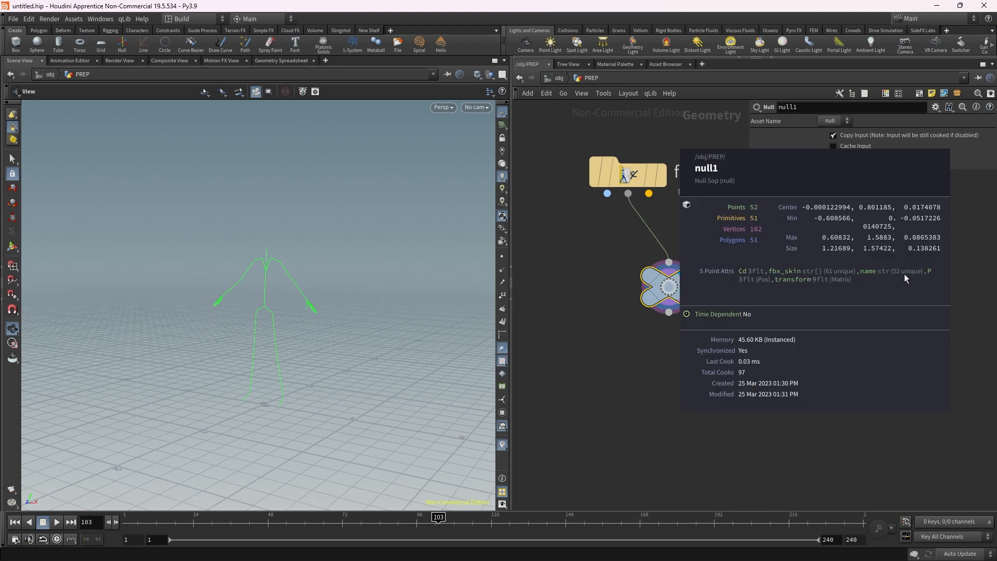
pyautogui.press('Delete')
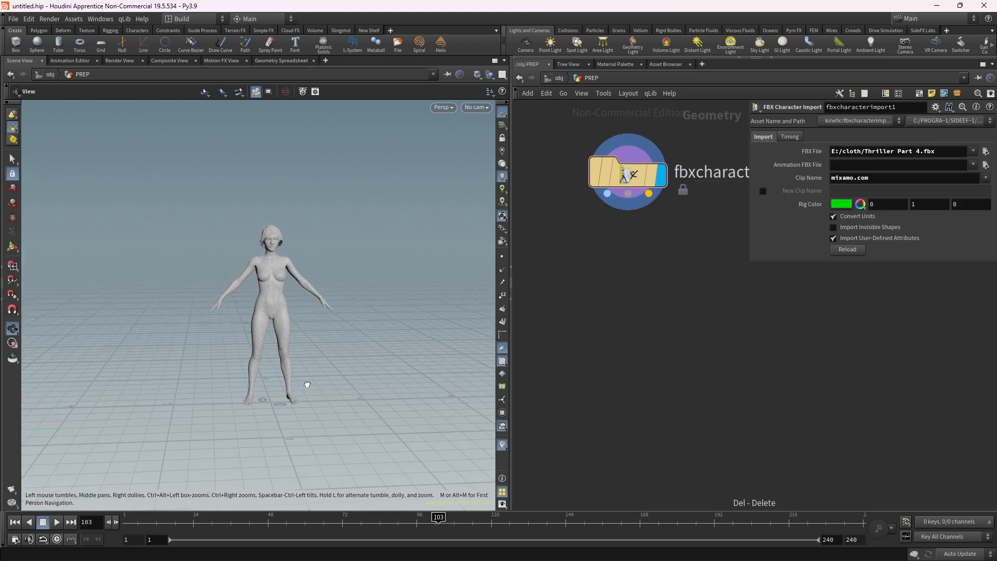
# Add a Bone Deform node, wire all three FBX Character Import outputs into it, and display the result
pyautogui.press('Tab')
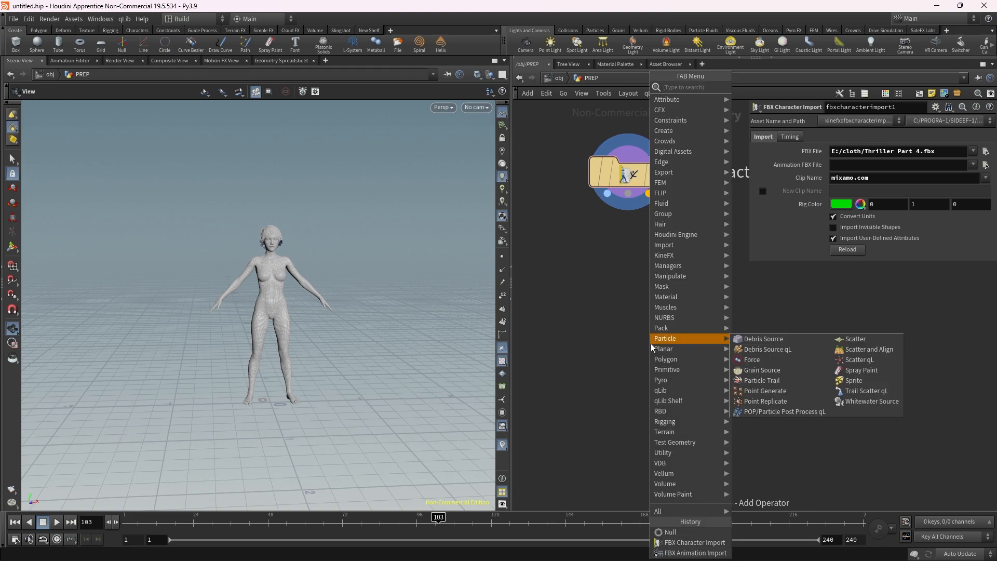
pyautogui.write('bone')
pyautogui.press('Down')
pyautogui.press('Return')
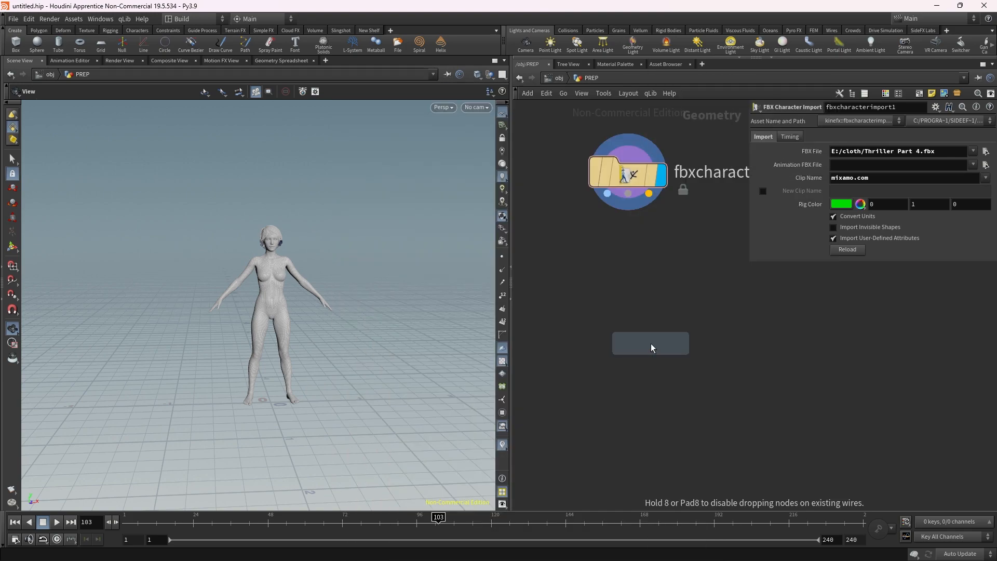
pyautogui.click(632, 307)
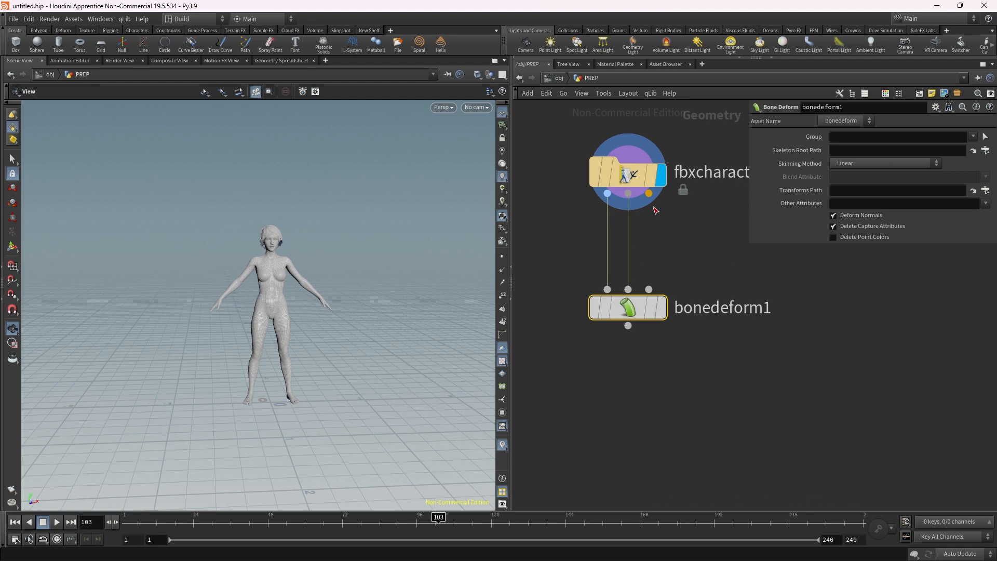
pyautogui.click(661, 306)
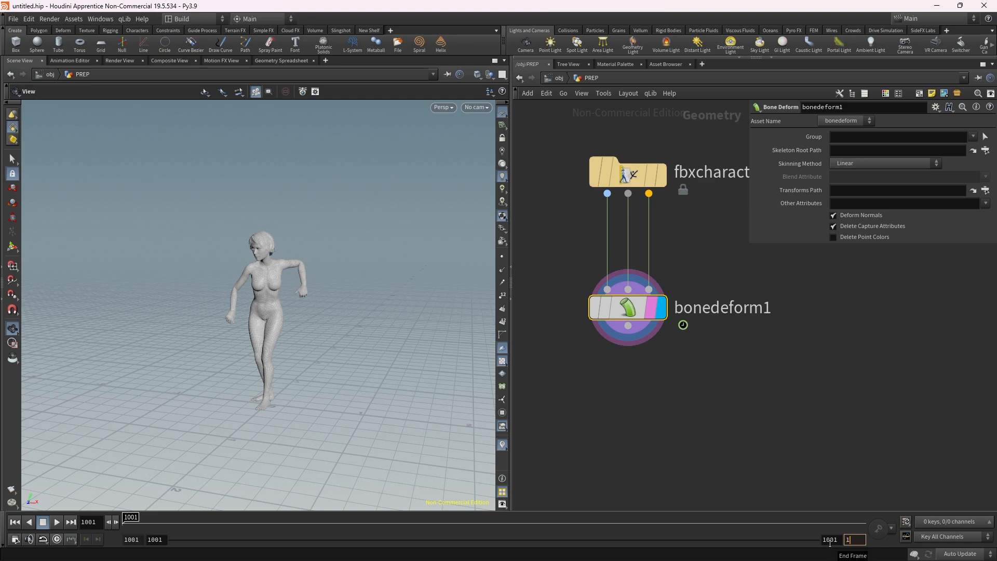
# Set the timeline's frame range to 1001–1150 and preview the deformed character from the first frame
pyautogui.moveTo(783, 525); pyautogui.dragTo(3, 474)
pyautogui.press('f')
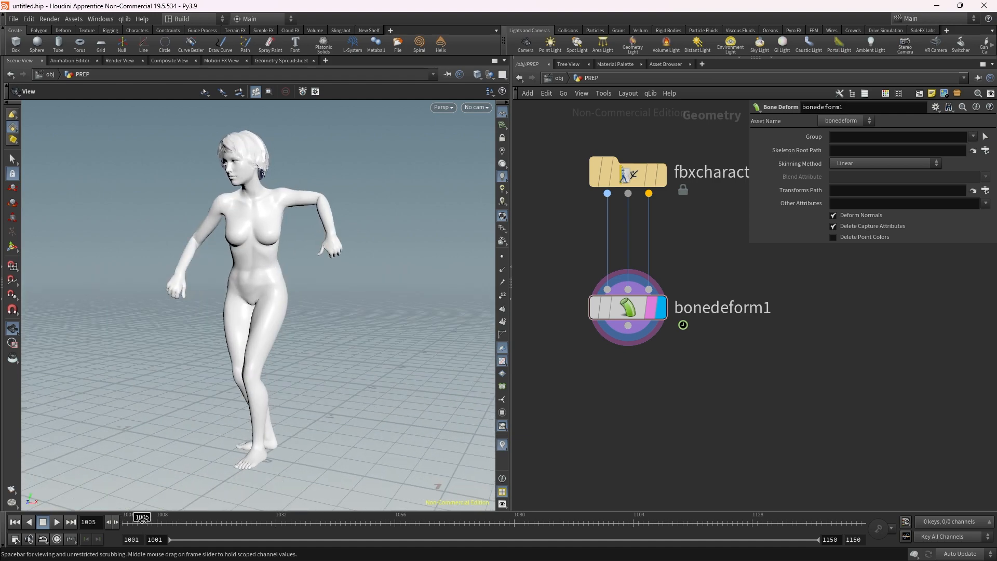
pyautogui.moveTo(294, 399); pyautogui.dragTo(427, 368, button='middle')
pyautogui.moveTo(427, 368); pyautogui.dragTo(367, 335, button='right')
pyautogui.moveTo(600, 393); pyautogui.dragTo(747, 382, button='middle')
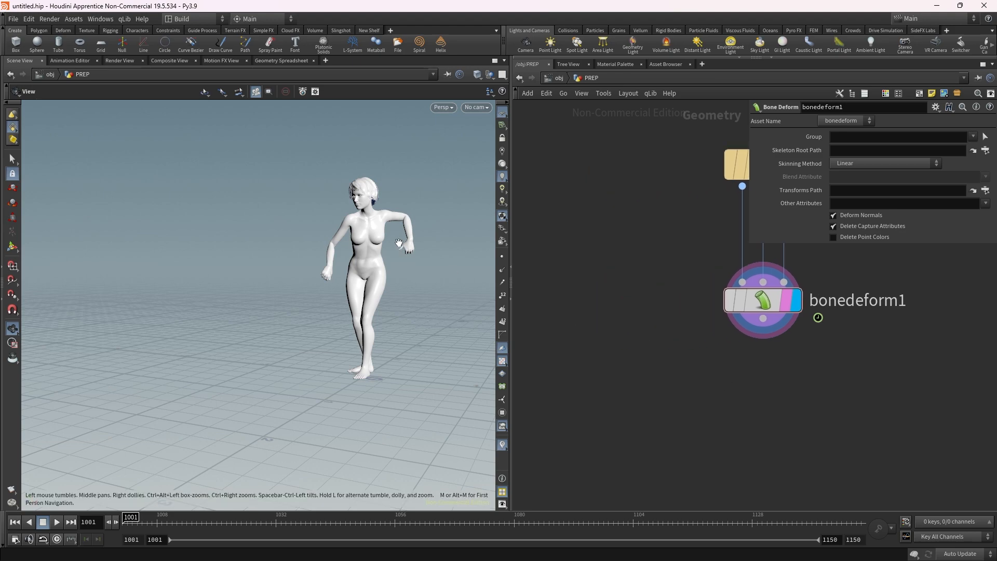
# Add a File node beside the character nodes and load the dress geometry thin unweld.obj into it
pyautogui.scroll(-3, 608, 273)
pyautogui.moveTo(610, 280); pyautogui.dragTo(526, 295, button='middle')
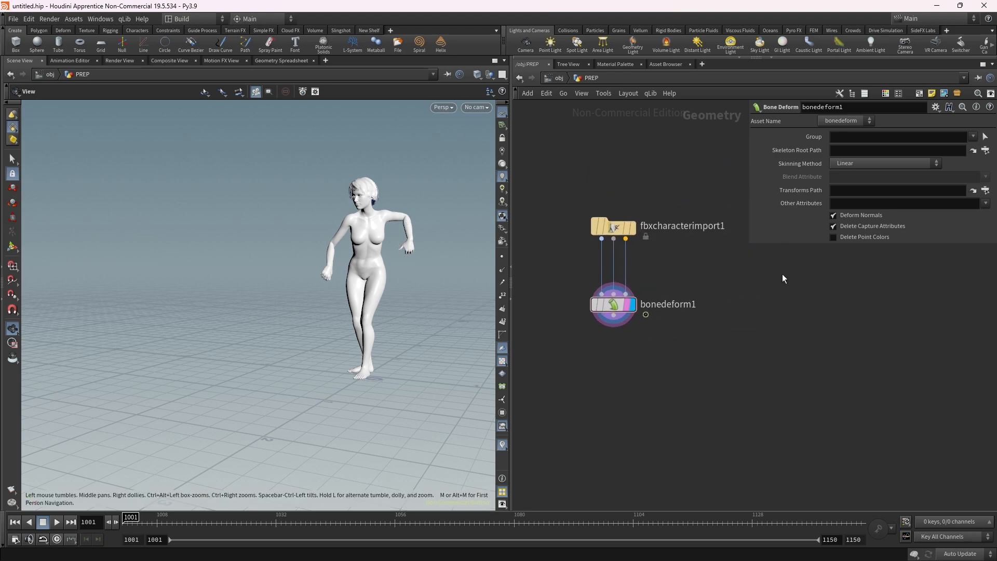
pyautogui.scroll(-1, 782, 275)
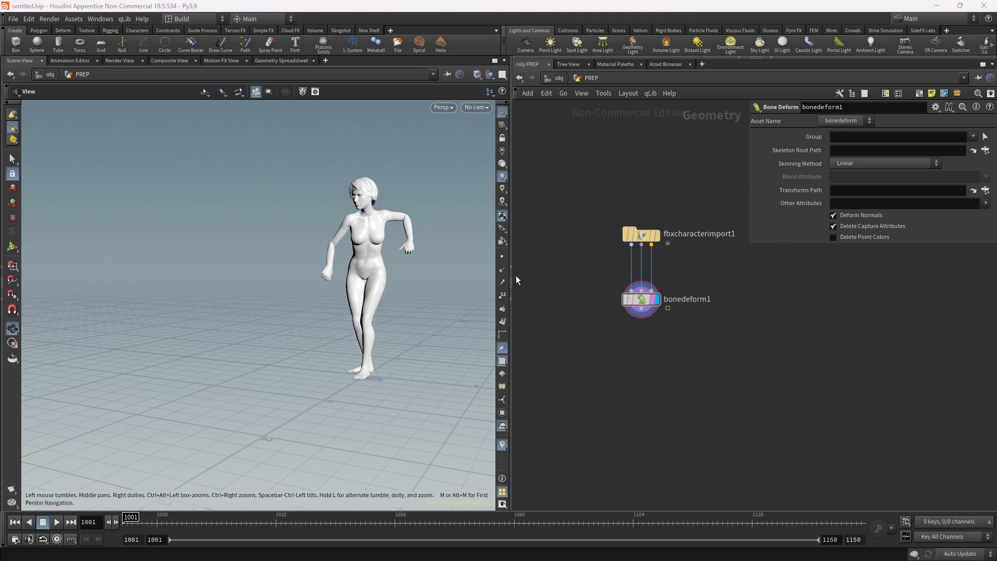
pyautogui.moveTo(693, 291); pyautogui.dragTo(572, 322, button='middle')
pyautogui.scroll(-3, 572, 322)
pyautogui.press('Tab')
pyautogui.write('file')
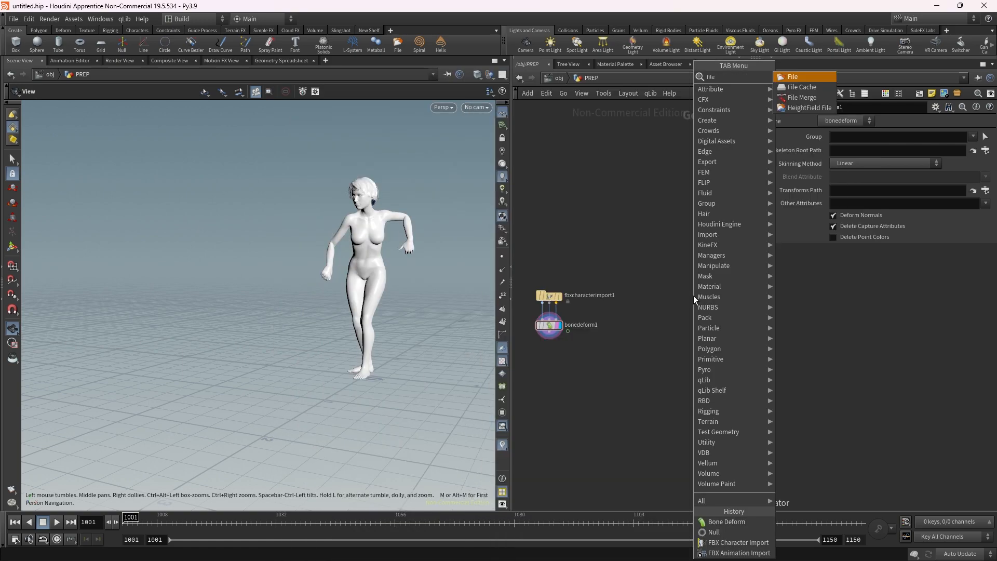
pyautogui.press('Return')
pyautogui.click(693, 294)
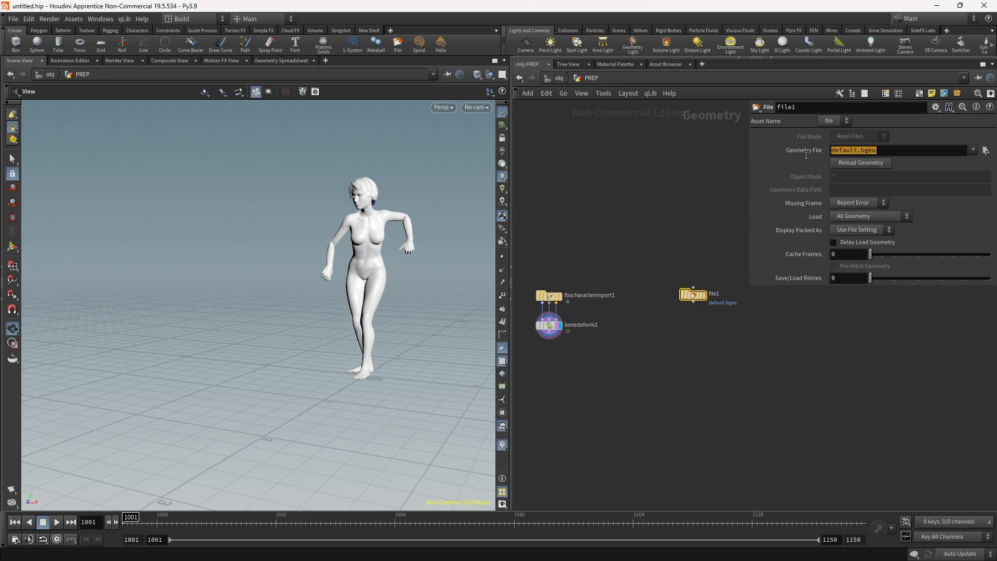
pyautogui.hotkey('ctrl', 'v')
pyautogui.press('Return')
# Display the thin unweld.obj File node and examine the dress geometry from several angles and distances
pyautogui.scroll(3, 703, 298)
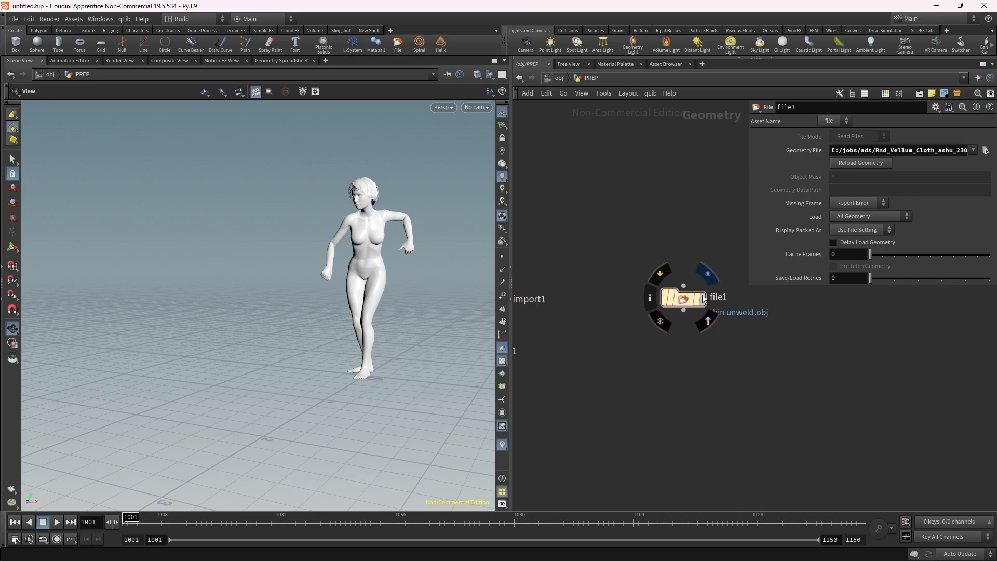
pyautogui.press('e')
pyautogui.hotkey('space', 'g')
pyautogui.moveTo(304, 276); pyautogui.dragTo(256, 256)
pyautogui.moveTo(256, 256); pyautogui.dragTo(256, 359, button='right')
pyautogui.hotkey('shift', 'w')
pyautogui.moveTo(288, 394)
pyautogui.mouseDown(button='right')
pyautogui.moveTo(414, 232)
pyautogui.moveTo(280, 405)
pyautogui.mouseUp(button='right')
pyautogui.moveTo(280, 404)
pyautogui.mouseDown()
pyautogui.moveTo(121, 386)
pyautogui.moveTo(396, 347)
pyautogui.moveTo(256, 336)
pyautogui.mouseUp()
pyautogui.hotkey('shift', 'w')
pyautogui.moveTo(256, 335)
pyautogui.mouseDown(button='right')
pyautogui.moveTo(361, 244)
pyautogui.moveTo(294, 338)
pyautogui.moveTo(240, 228)
pyautogui.moveTo(356, 150)
pyautogui.mouseUp(button='right')
pyautogui.moveTo(328, 334); pyautogui.dragTo(345, 335)
pyautogui.press('h')
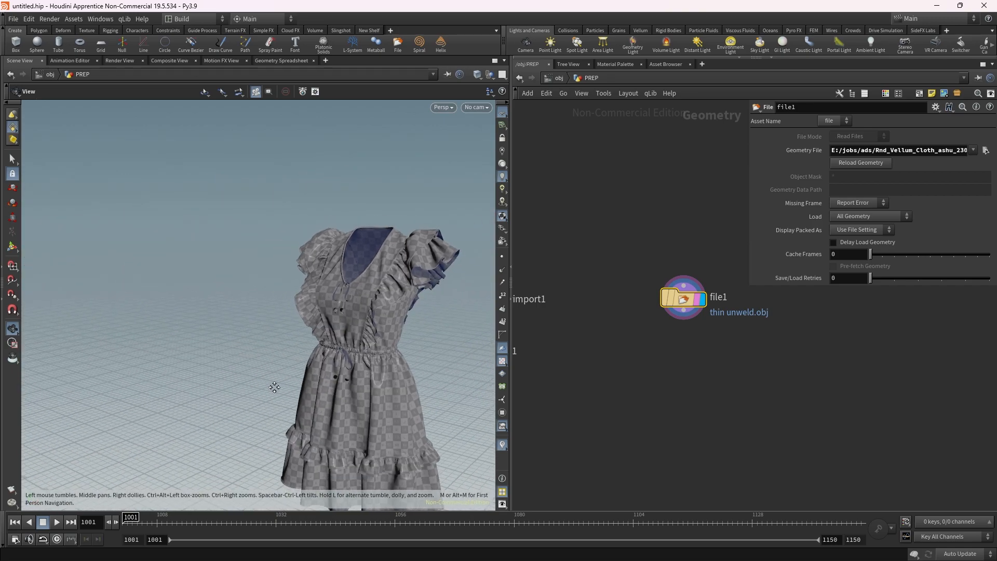
pyautogui.press('h')
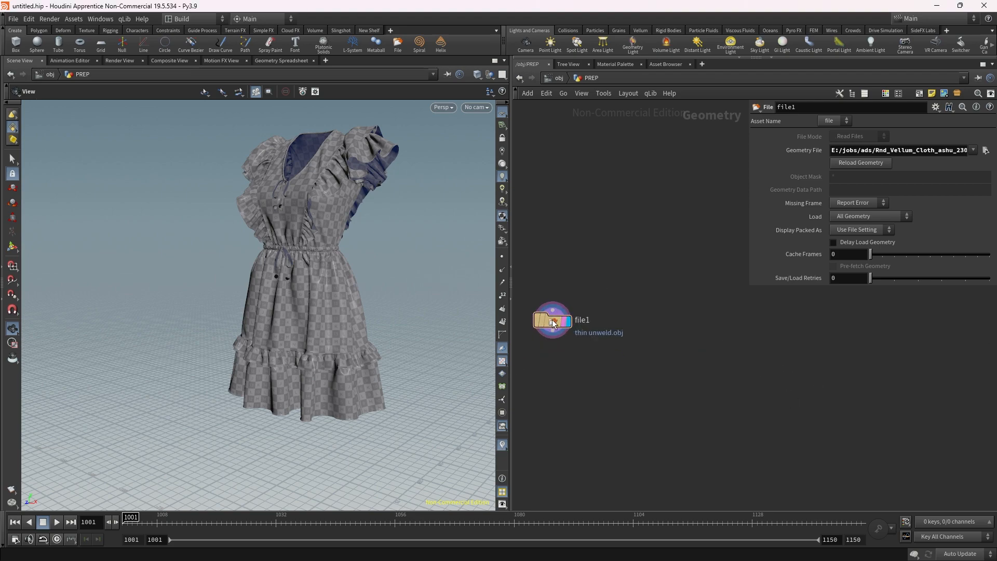
# Duplicate the File node beside the original, display the copy, and load thick.obj into it
pyautogui.click(736, 334)
pyautogui.click(985, 150)
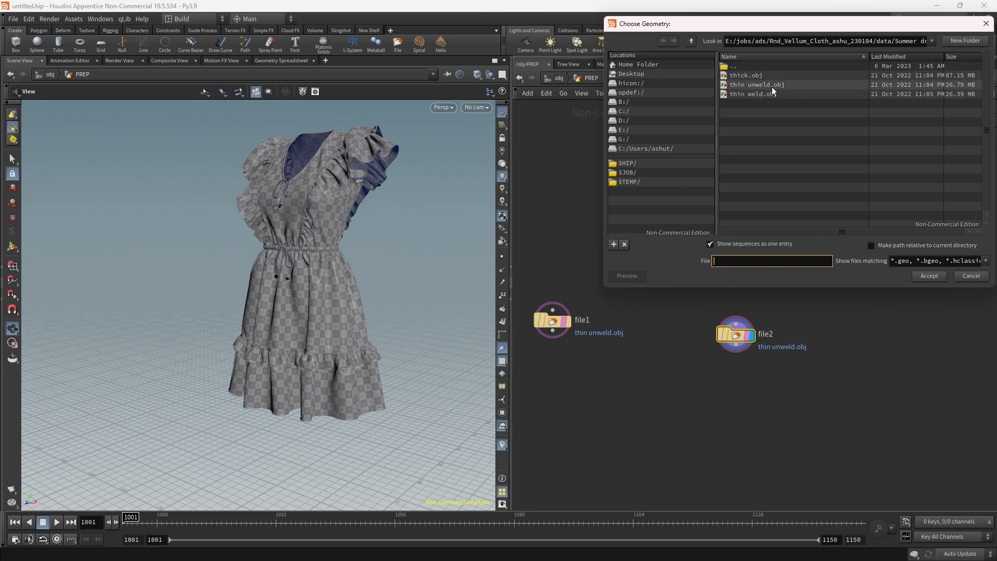
pyautogui.doubleClick(759, 79)
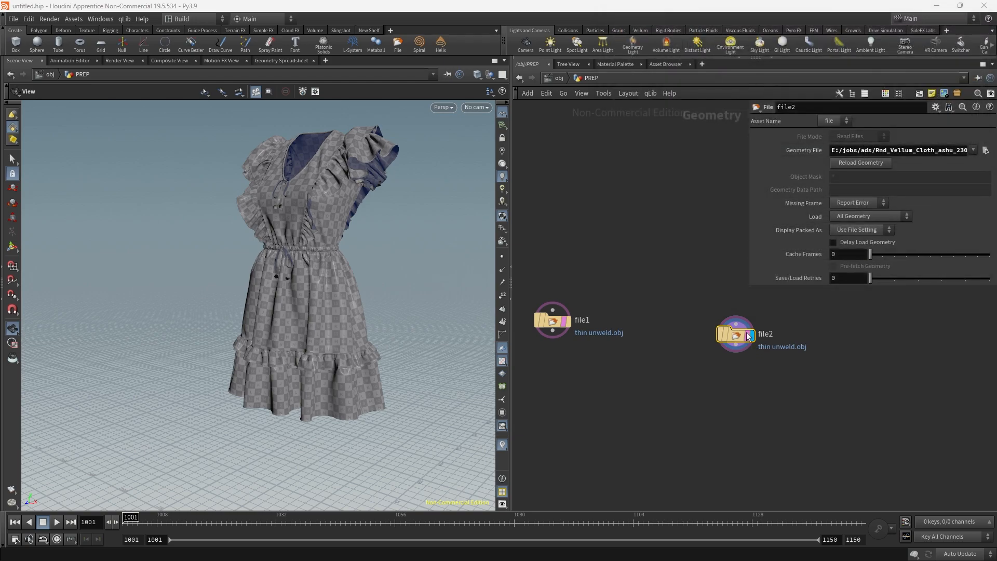
# Examine the thick dress geometry up close around the neckline, sleeves and skirt hem
pyautogui.scroll(15, 311, 165)
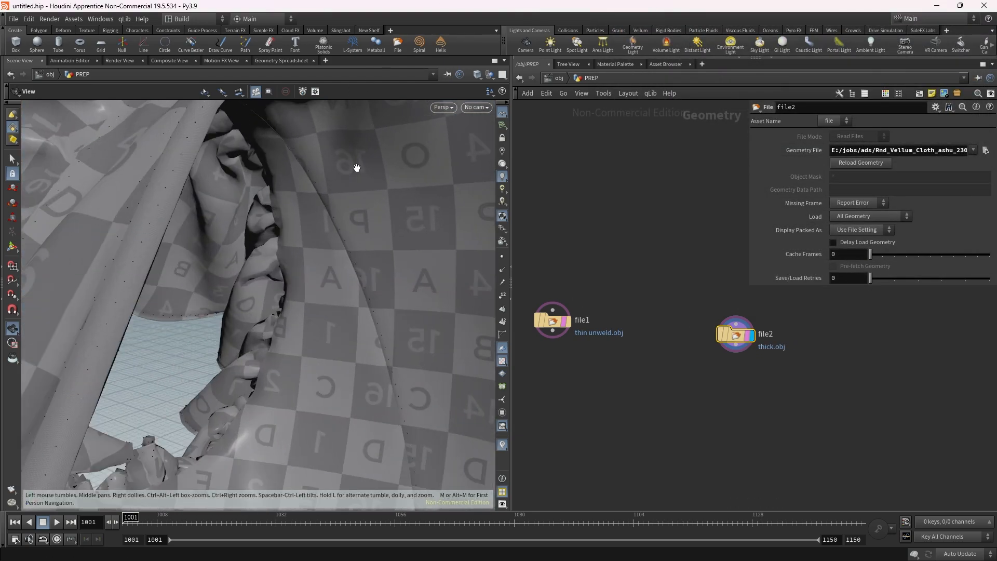
pyautogui.scroll(-5, 356, 167)
pyautogui.moveTo(357, 167); pyautogui.dragTo(323, 397, button='middle')
pyautogui.scroll(8, 322, 287)
pyautogui.scroll(-12, 358, 282)
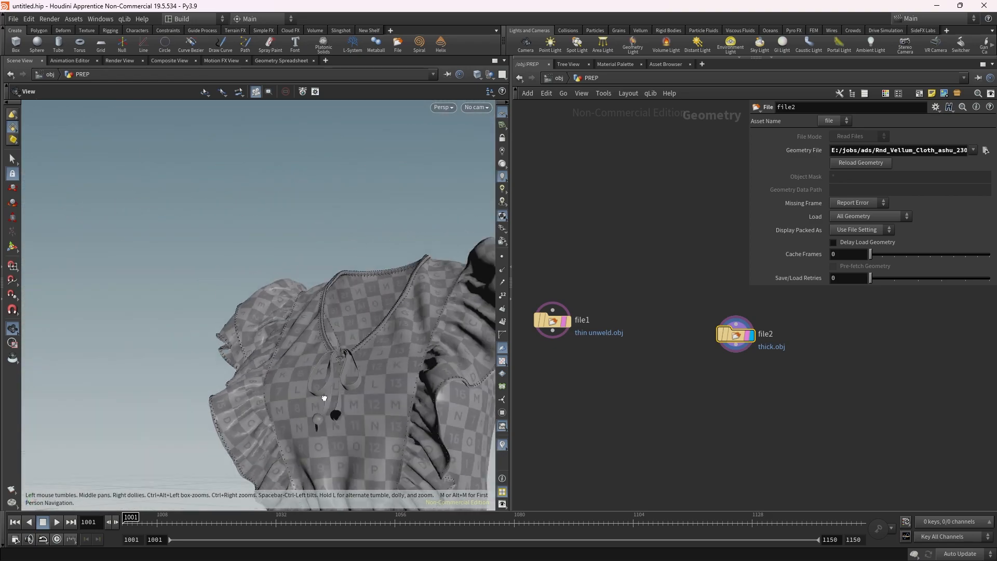
pyautogui.moveTo(387, 359); pyautogui.dragTo(428, 166, button='middle')
pyautogui.moveTo(416, 491); pyautogui.dragTo(392, 350, button='middle')
pyautogui.moveTo(392, 350); pyautogui.dragTo(313, 460, button='right')
pyautogui.moveTo(713, 408); pyautogui.dragTo(749, 409, button='middle')
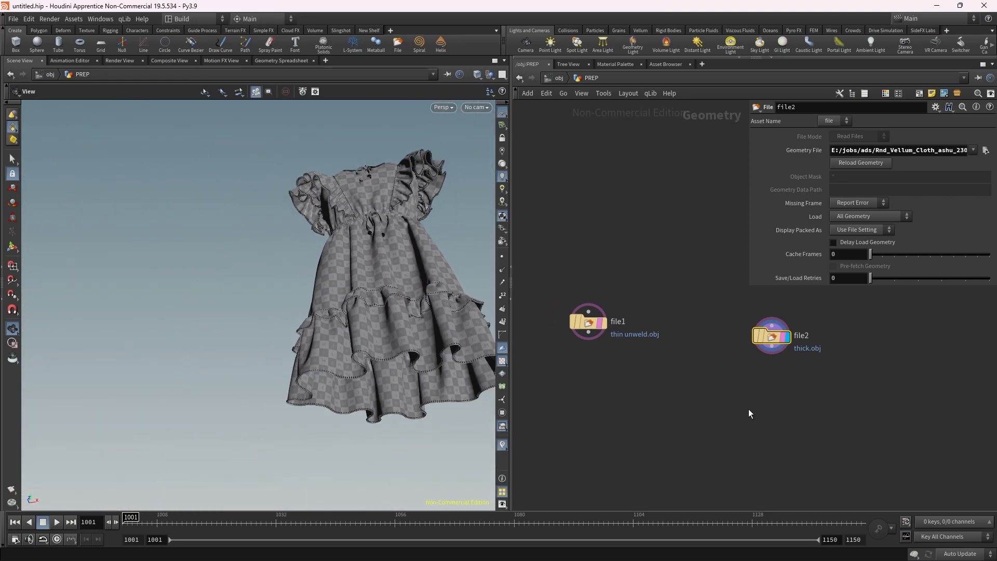
# Display the thin unweld.obj dress with the Bone Deform result as a template and compare their scales
pyautogui.scroll(3, 592, 346)
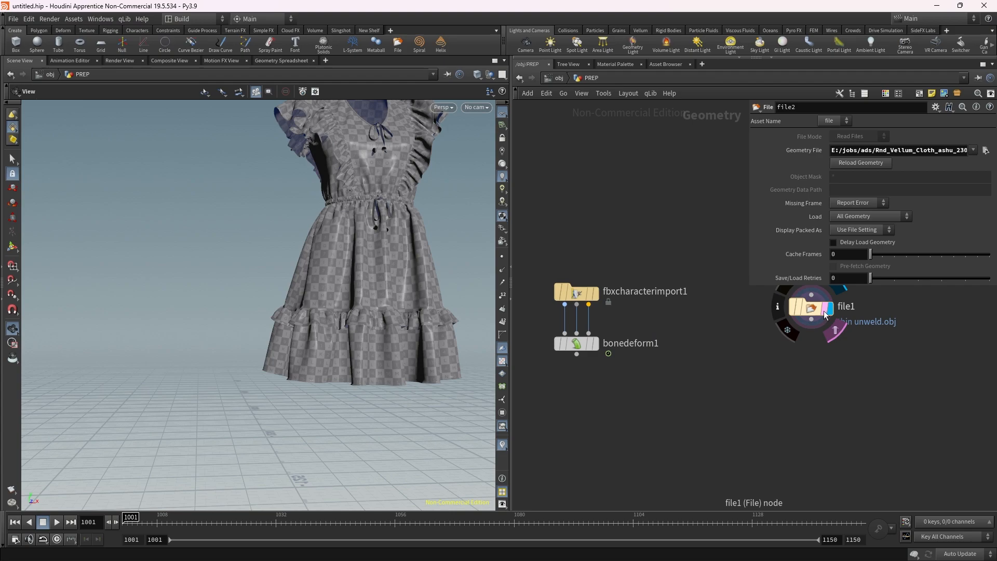
pyautogui.click(592, 343)
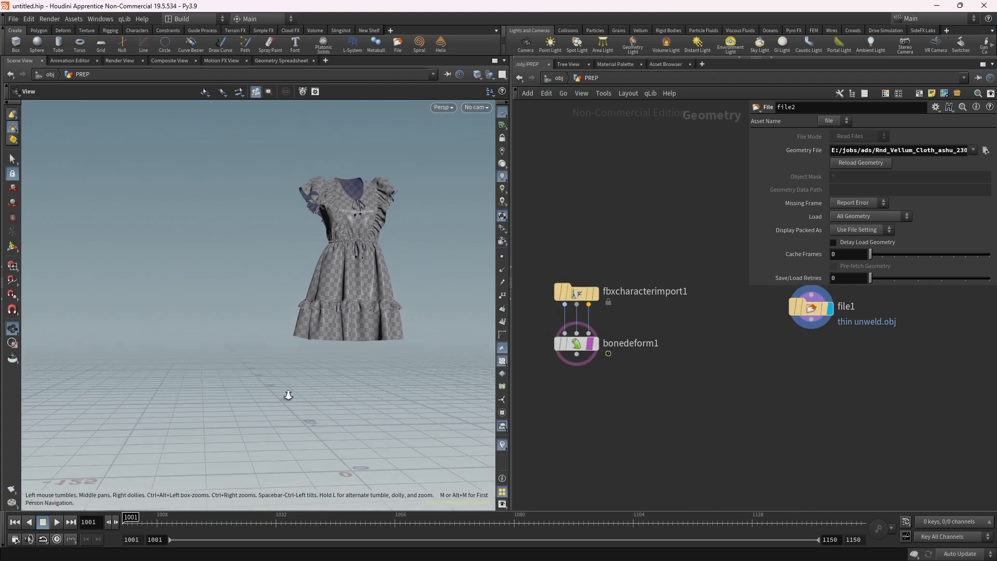
pyautogui.moveTo(359, 392); pyautogui.dragTo(443, 303)
pyautogui.moveTo(442, 303); pyautogui.dragTo(472, 314, button='right')
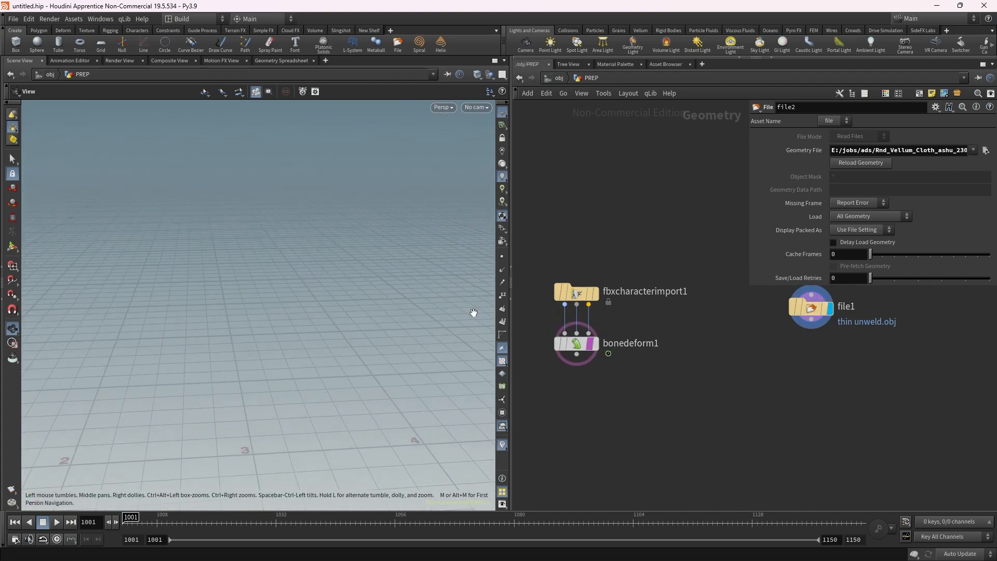
pyautogui.moveTo(246, 349); pyautogui.dragTo(212, 381)
pyautogui.moveTo(212, 380); pyautogui.dragTo(256, 330, button='right')
pyautogui.moveTo(204, 243); pyautogui.dragTo(254, 210)
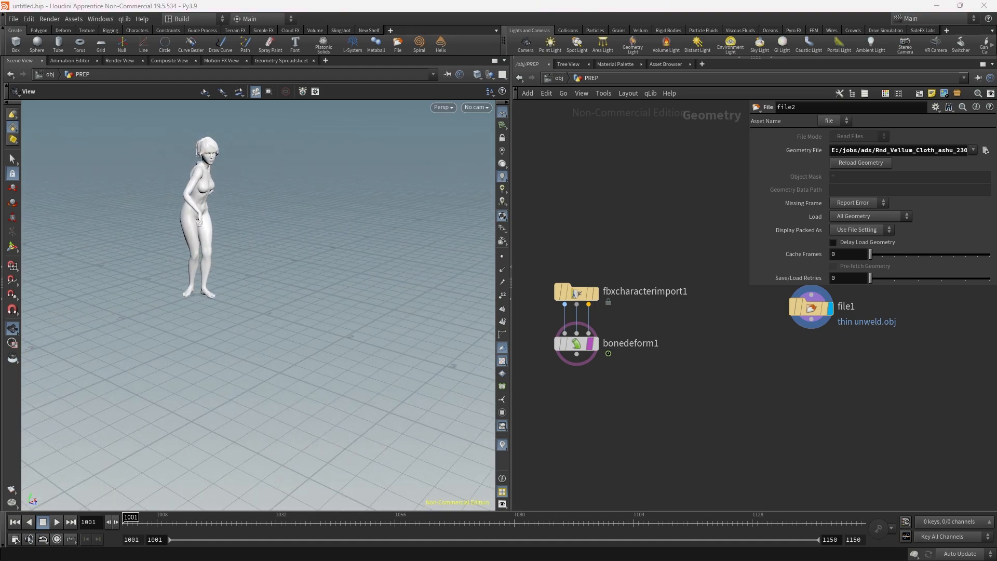
# Add a Transform node below the thin unweld.obj File node, set its Uniform Scale to 0.01, and display it
pyautogui.moveTo(781, 346); pyautogui.dragTo(683, 358, button='middle')
pyautogui.press('Tab')
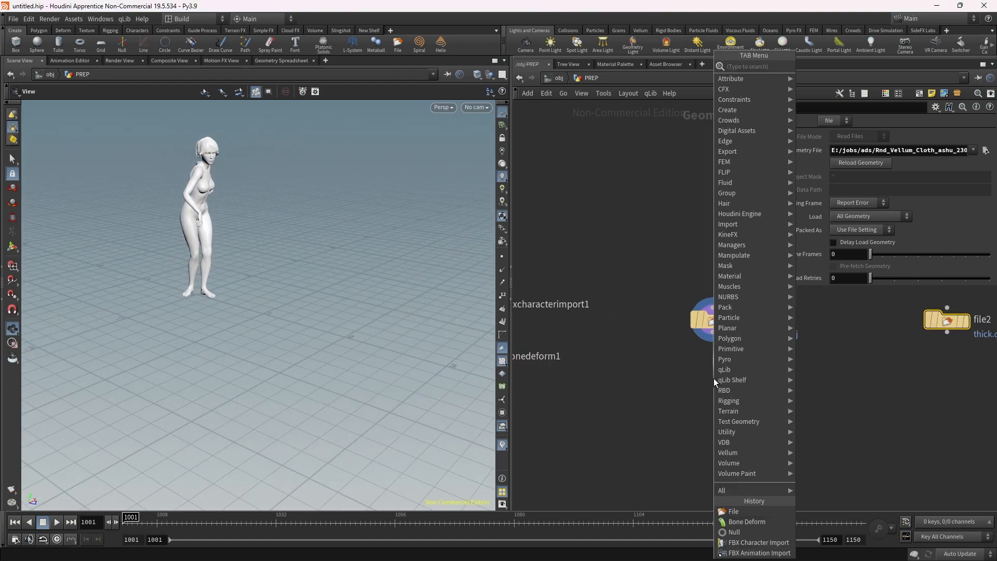
pyautogui.write('tra')
pyautogui.click(824, 87)
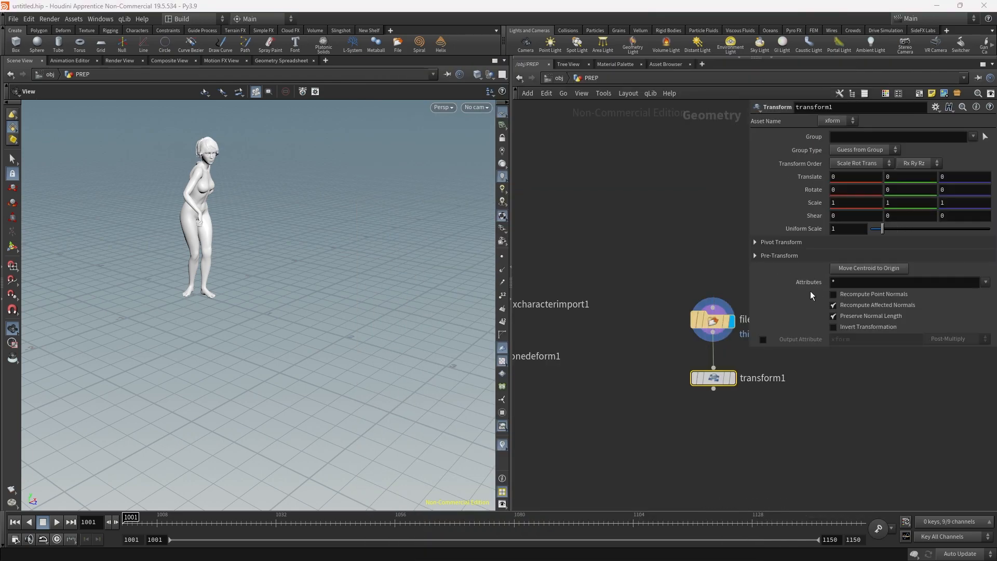
pyautogui.click(837, 229)
pyautogui.write('0.0')
pyautogui.click(732, 378)
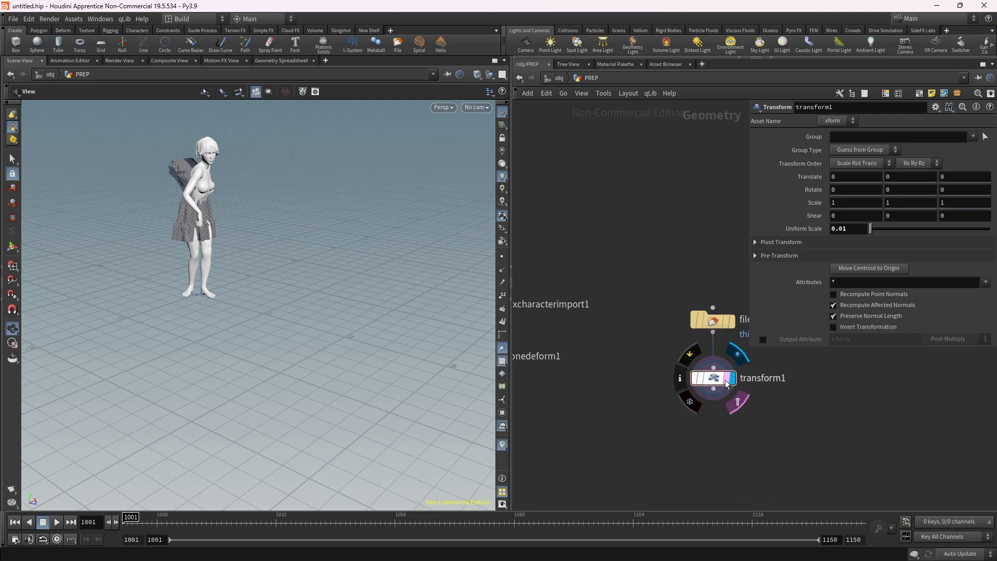
# Frame the scaled dress, turn off the Bone Deform template, and display the FBX Character Import's rest-pose mesh
pyautogui.hotkey('space', 'g')
pyautogui.moveTo(254, 280); pyautogui.dragTo(192, 246)
pyautogui.scroll(-3, 586, 426)
pyautogui.moveTo(595, 425); pyautogui.dragTo(876, 369, button='middle')
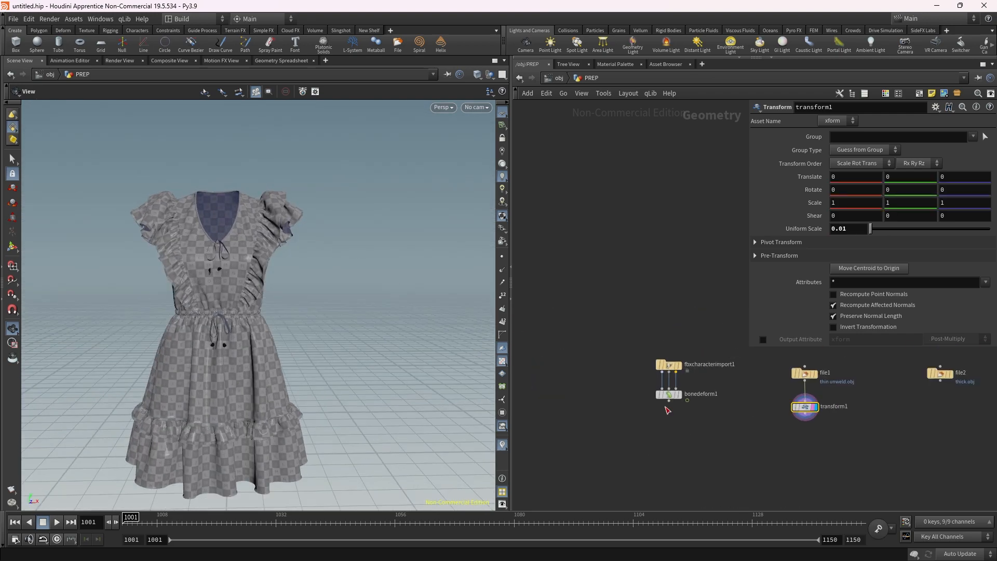
pyautogui.scroll(3, 673, 395)
pyautogui.rightClick(656, 390)
pyautogui.click(607, 386)
pyautogui.click(683, 344)
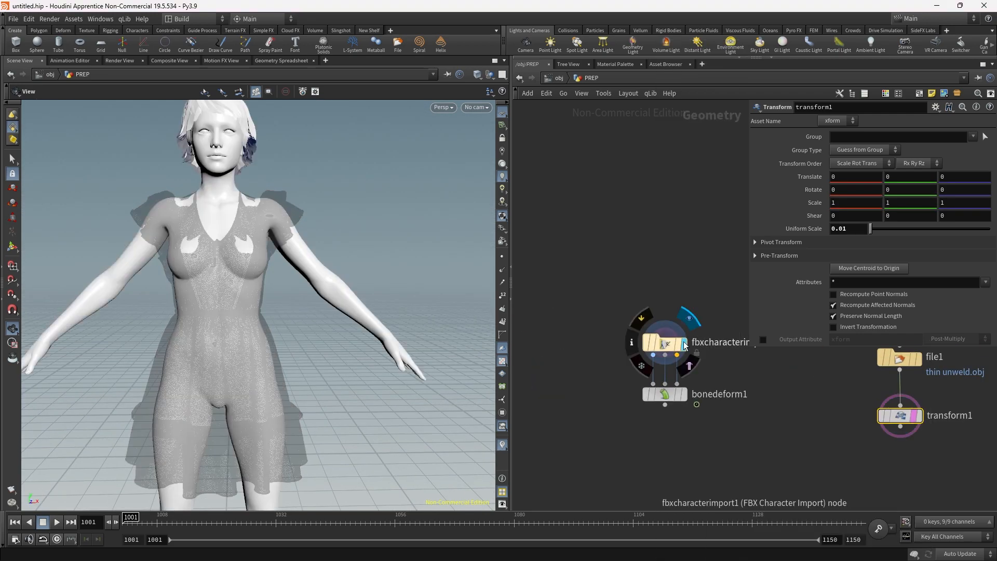
pyautogui.scroll(1, 677, 348)
pyautogui.click(676, 348)
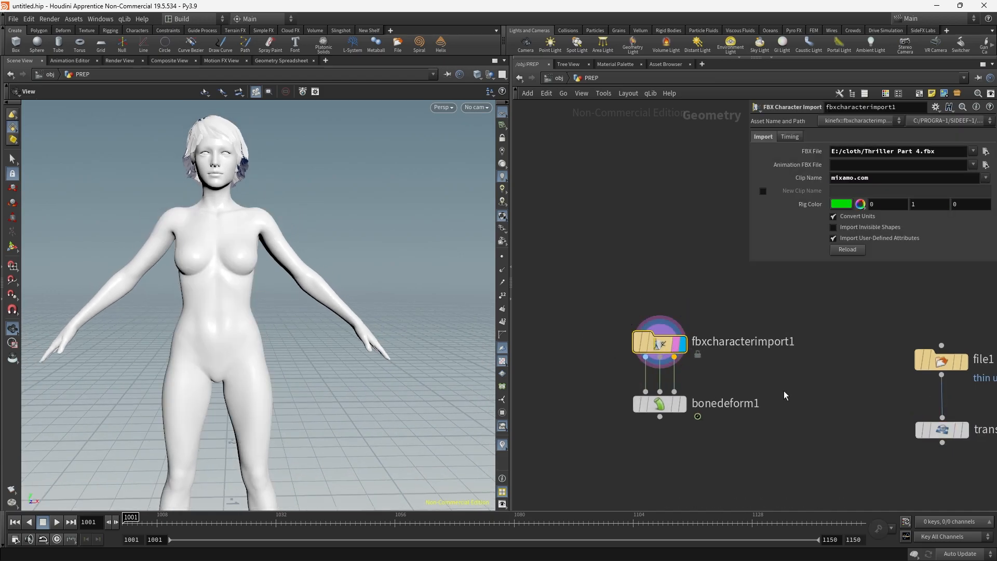
# Template the dress's Transform node over the rest-pose character and inspect the fit from several angles
pyautogui.moveTo(784, 395); pyautogui.dragTo(665, 382, button='middle')
pyautogui.keyDown('ctrl'); pyautogui.click(839, 417); pyautogui.keyUp('ctrl')
pyautogui.moveTo(206, 245); pyautogui.dragTo(209, 275, button='right')
pyautogui.moveTo(208, 275); pyautogui.dragTo(181, 291)
pyautogui.moveTo(218, 232); pyautogui.dragTo(220, 249, button='middle')
pyautogui.moveTo(221, 251); pyautogui.dragTo(307, 250)
pyautogui.scroll(-3, 779, 269)
pyautogui.scroll(4, 652, 332)
# Make room above the Bone Deform node and turn off Convert Units on the FBX Character Import
pyautogui.moveTo(641, 348); pyautogui.dragTo(641, 422)
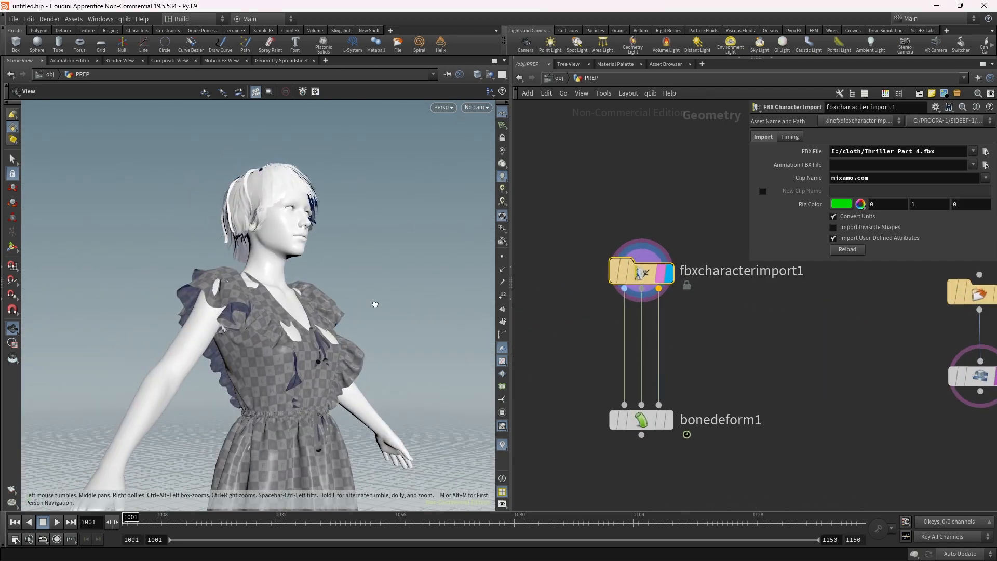
pyautogui.click(836, 216)
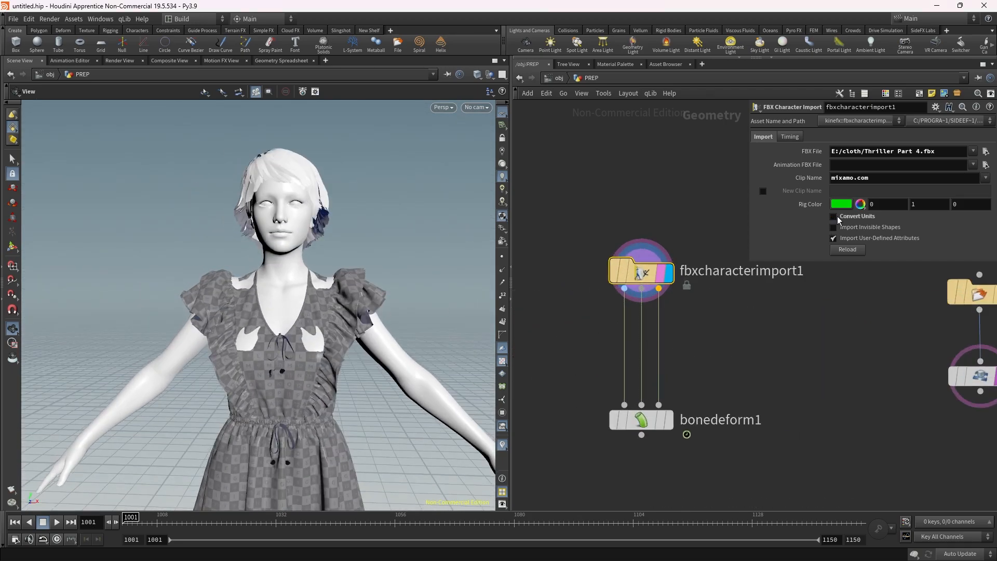
pyautogui.moveTo(407, 203); pyautogui.dragTo(465, 414, button='right')
# Insert a Transform node between the FBX Character Import's first output and Bone Deform, set Uniform Scale to 0.0099, and display it
pyautogui.press('Tab')
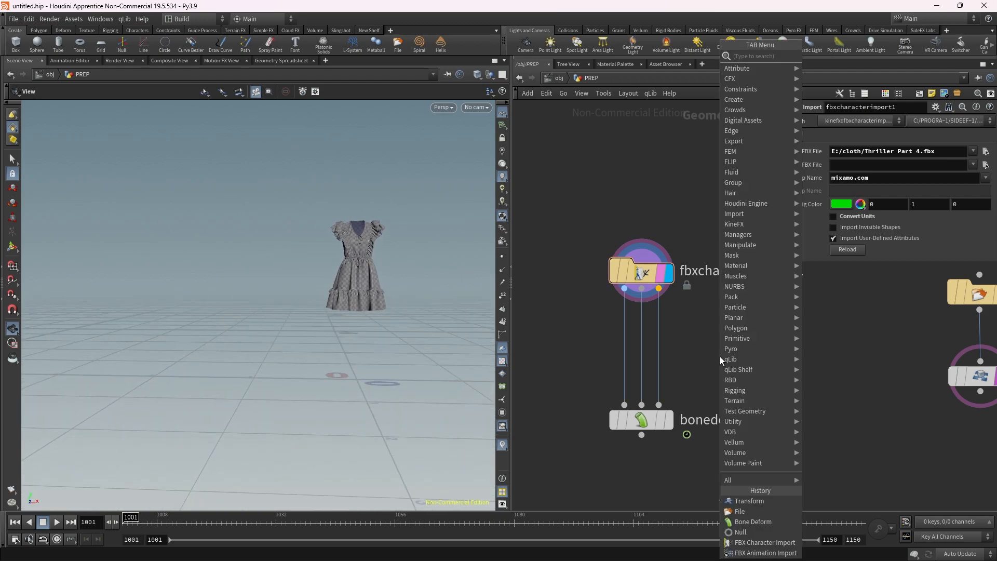
pyautogui.write('tra')
pyautogui.click(848, 82)
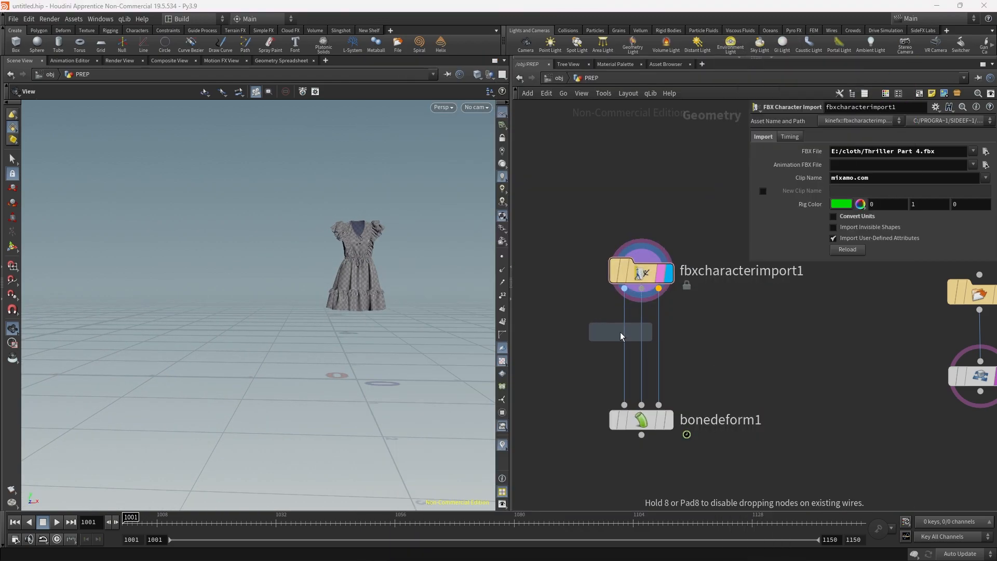
pyautogui.click(626, 339)
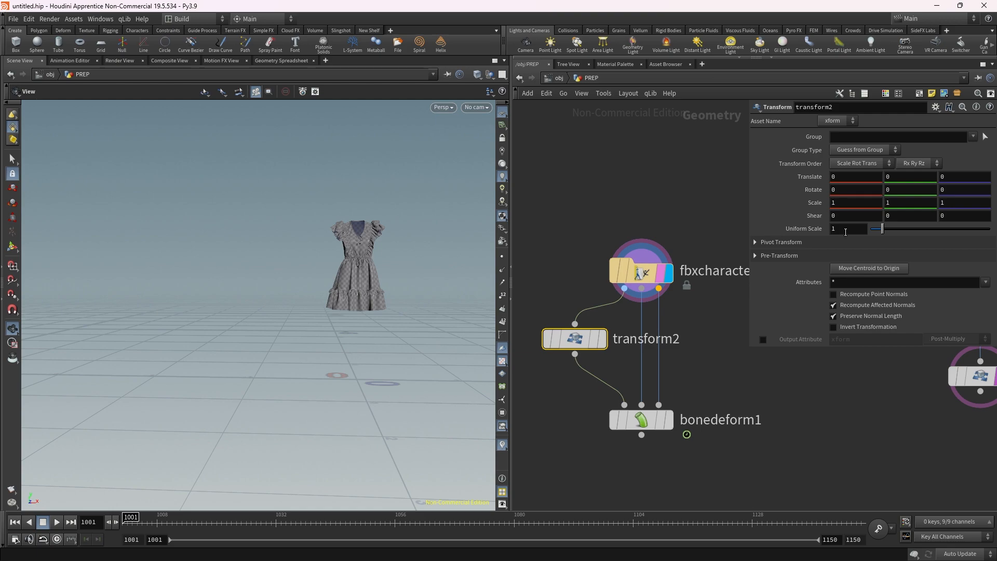
pyautogui.write('0.0099')
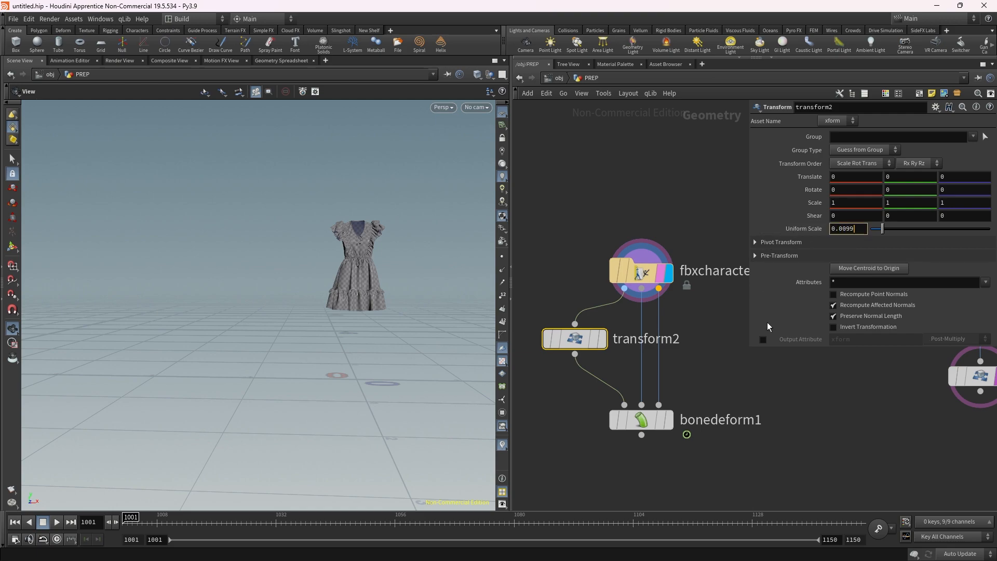
pyautogui.click(727, 332)
pyautogui.click(603, 338)
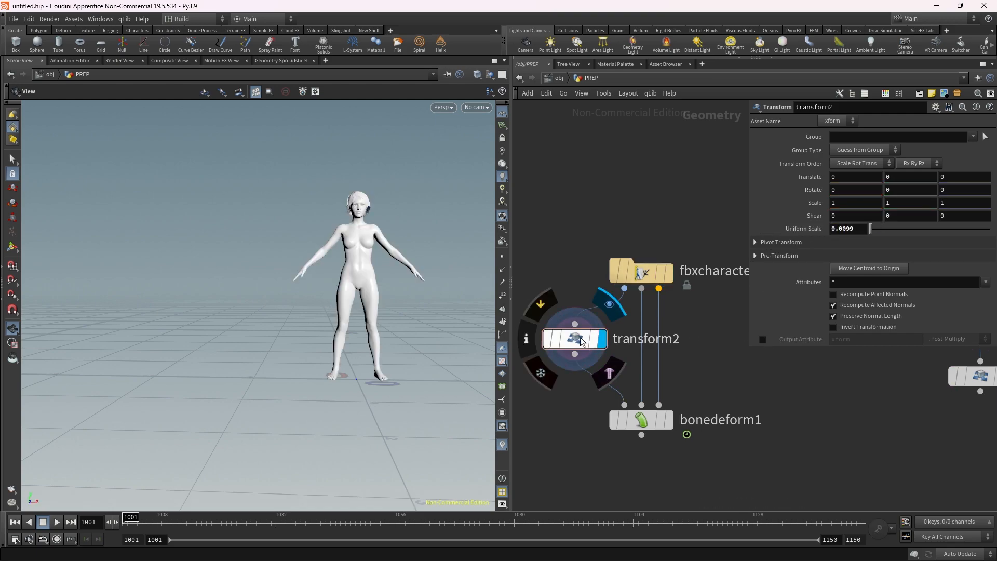
# Template the dress's Transform node again and inspect how the dress fits the rescaled character
pyautogui.scroll(-1, 752, 363)
pyautogui.moveTo(883, 368); pyautogui.dragTo(771, 384, button='middle')
pyautogui.click(847, 389)
pyautogui.scroll(5, 315, 231)
pyautogui.moveTo(315, 234); pyautogui.dragTo(171, 270, button='middle')
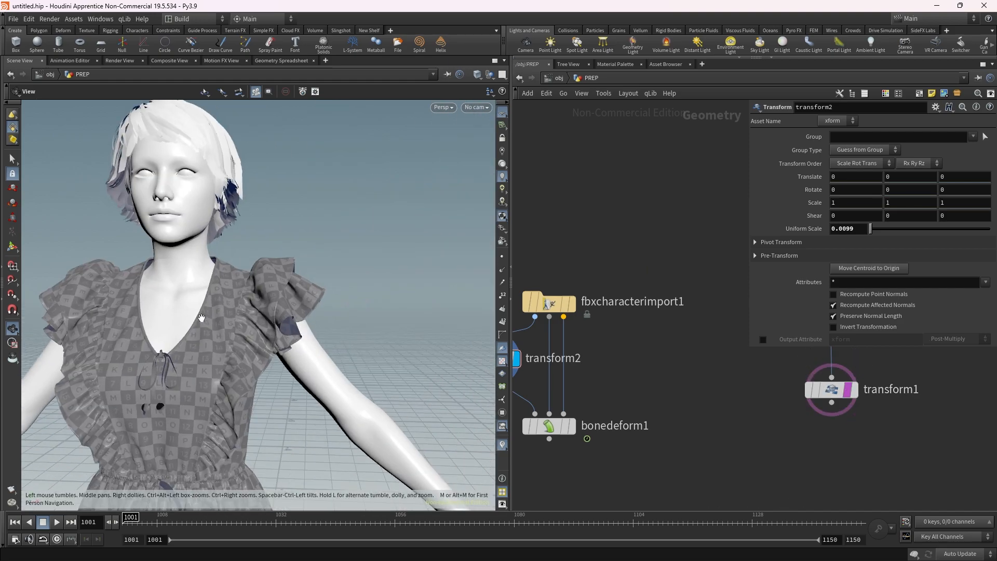
pyautogui.moveTo(172, 270); pyautogui.dragTo(184, 416)
pyautogui.scroll(-4, 185, 416)
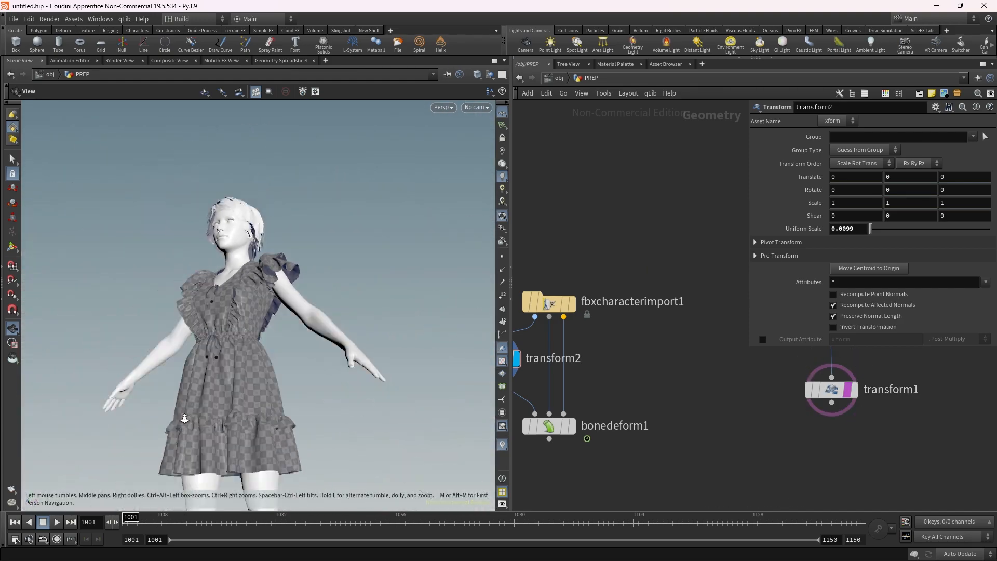
pyautogui.moveTo(185, 416); pyautogui.dragTo(324, 308, button='middle')
pyautogui.moveTo(324, 307); pyautogui.dragTo(340, 337)
pyautogui.scroll(-2, 634, 393)
# Copy the 0.0099-scale Transform onto the FBX Character Import's other two outputs feeding Bone Deform and arrange the nodes
pyautogui.moveTo(633, 393); pyautogui.dragTo(747, 367, button='middle')
pyautogui.scroll(2, 714, 393)
pyautogui.moveTo(679, 389); pyautogui.dragTo(678, 468)
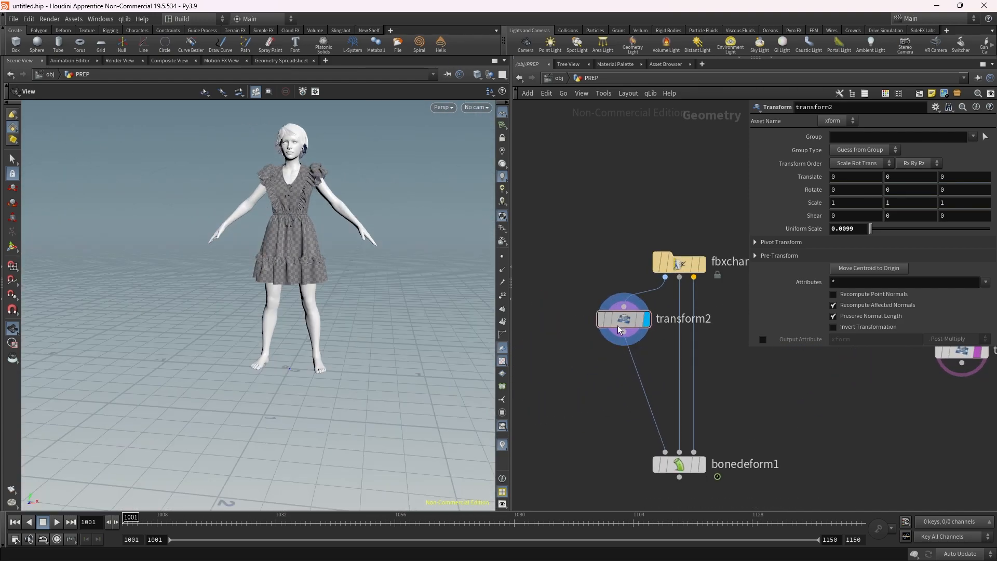
pyautogui.keyDown('alt'); pyautogui.moveTo(620, 327); pyautogui.dragTo(702, 363); pyautogui.keyUp('alt')
pyautogui.press('l')
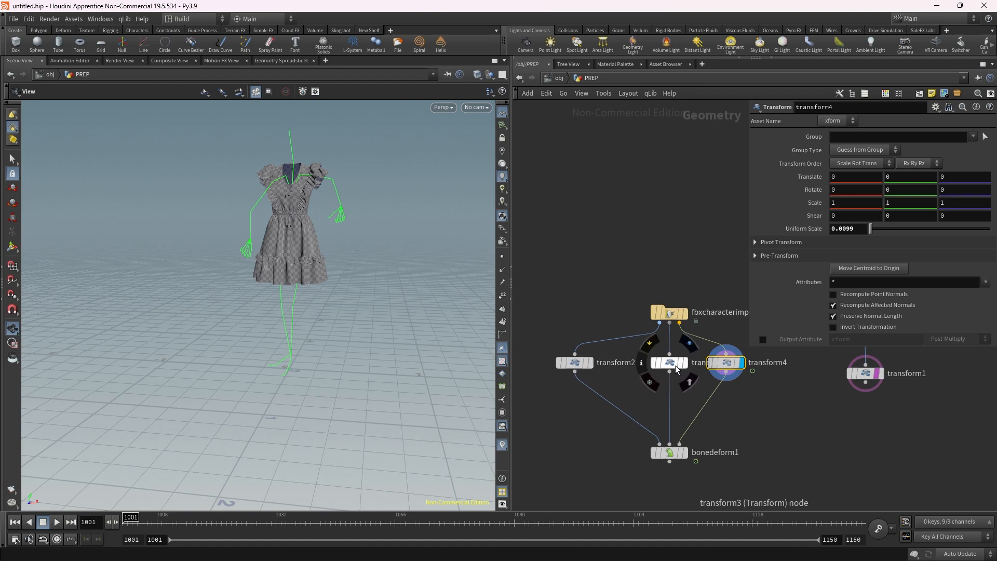
pyautogui.moveTo(571, 366); pyautogui.dragTo(581, 267, button='middle')
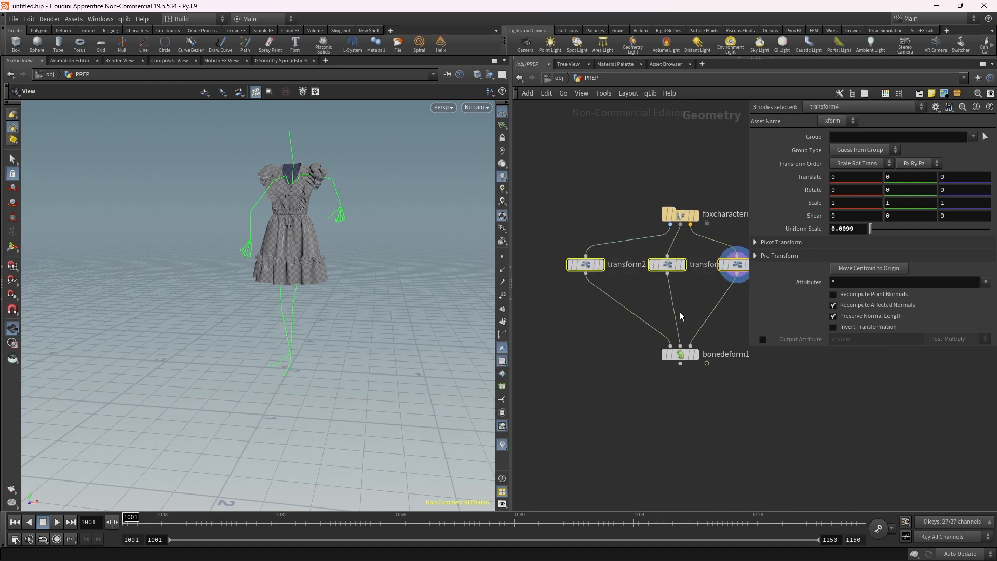
# Insert a Rest Position node between the character's first-output Transform and Bone Deform, and display it
pyautogui.press('Tab')
pyautogui.write('res')
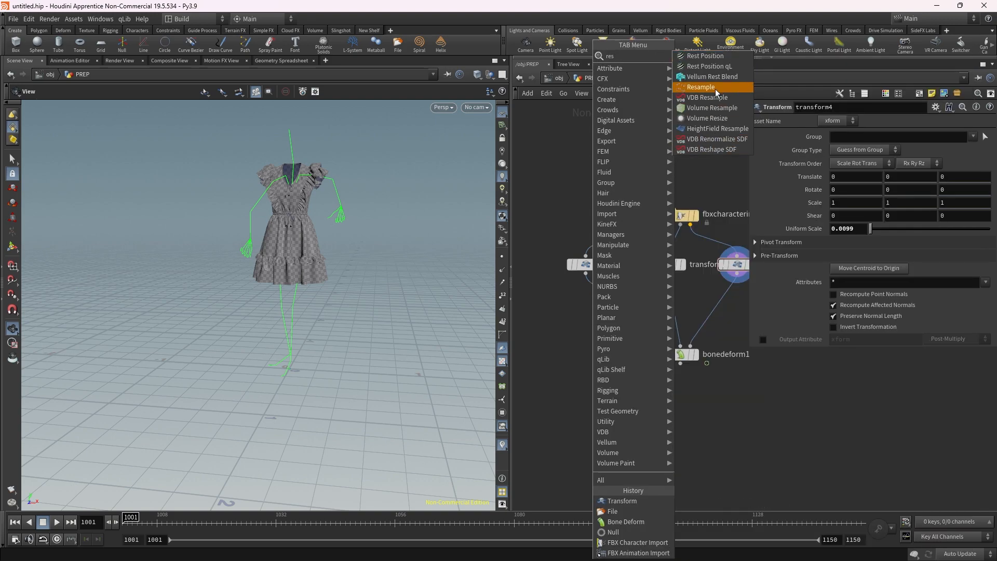
pyautogui.click(707, 56)
pyautogui.click(616, 333)
pyautogui.scroll(2, 602, 291)
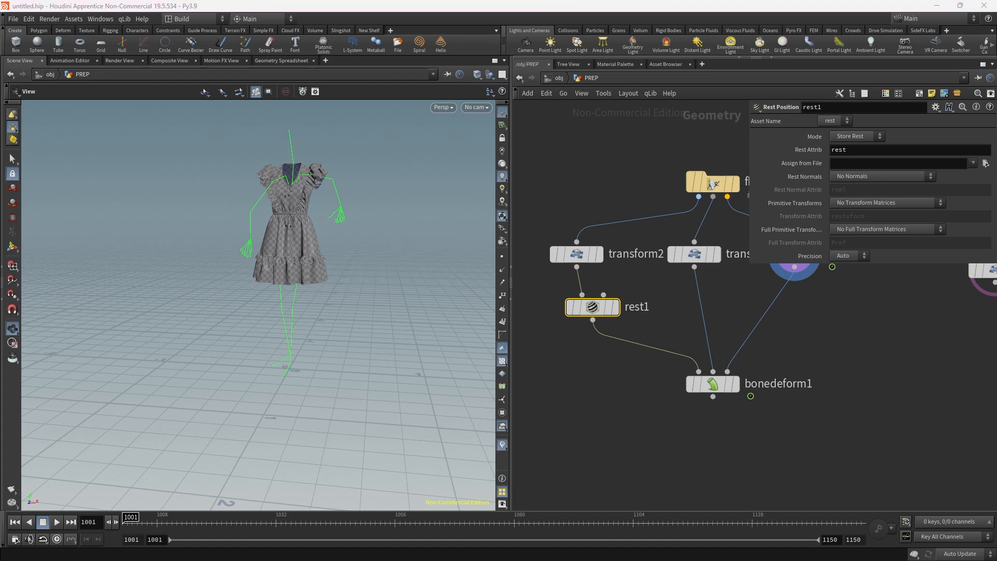
pyautogui.scroll(2, 571, 286)
pyautogui.click(635, 321)
pyautogui.click(638, 322)
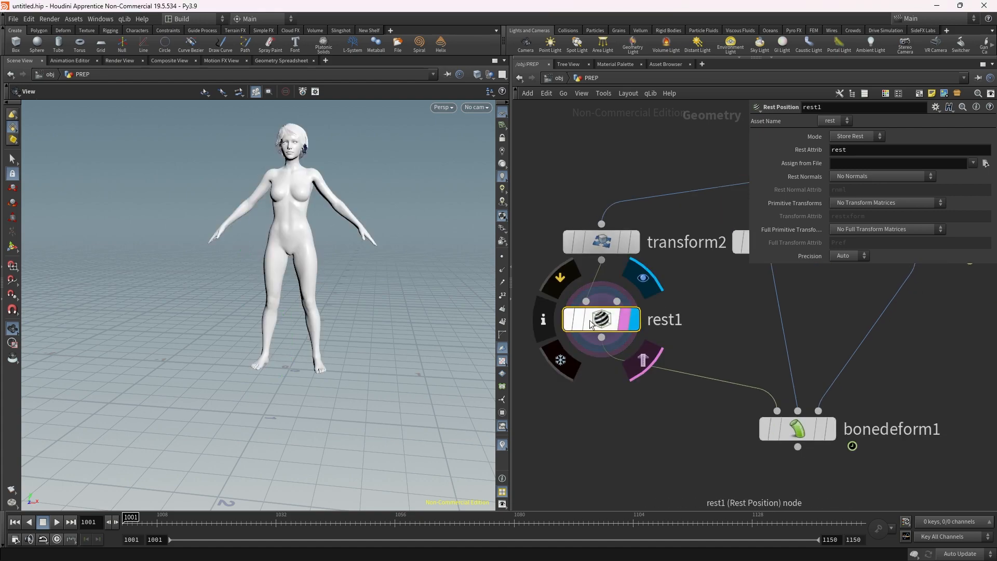
pyautogui.scroll(-2, 614, 245)
pyautogui.scroll(-4, 623, 306)
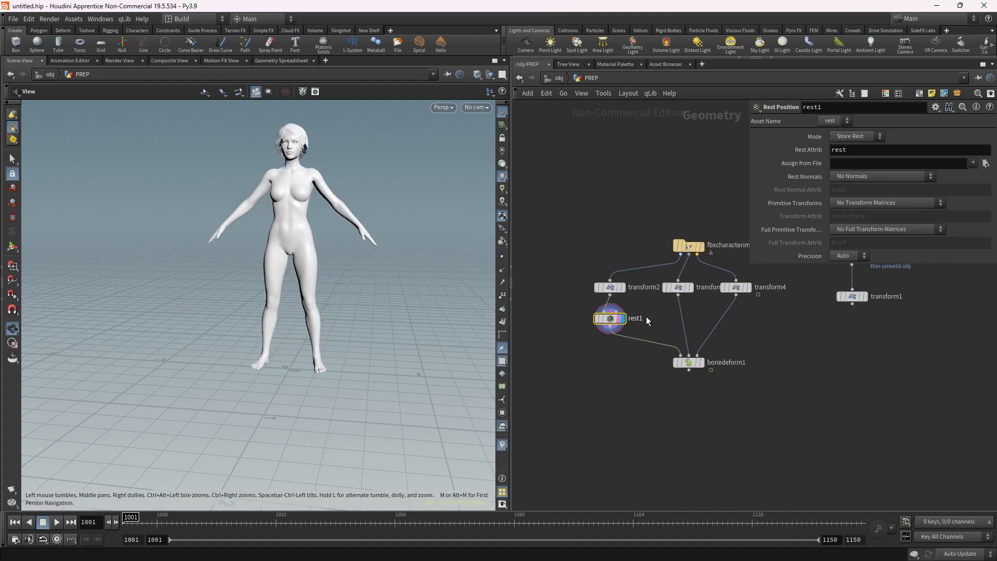
# Display the dress's Transform node and inspect its geometry information
pyautogui.scroll(6, 802, 319)
pyautogui.click(800, 316)
pyautogui.click(807, 317)
pyautogui.moveTo(730, 391); pyautogui.dragTo(632, 376, button='middle')
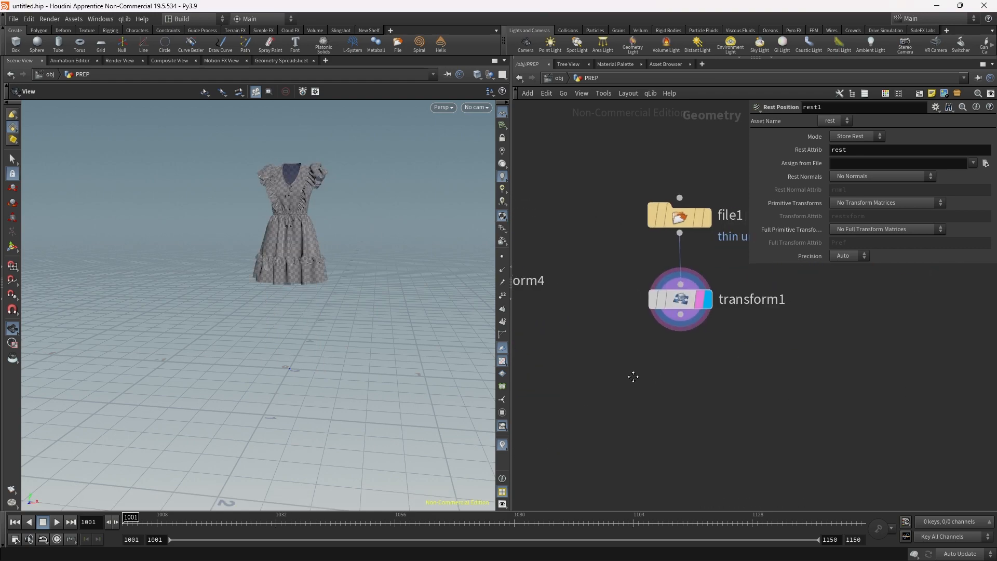
pyautogui.middleClick(680, 301)
# Add a Group Delete node below the dress's Transform node and connect it
pyautogui.press('Tab')
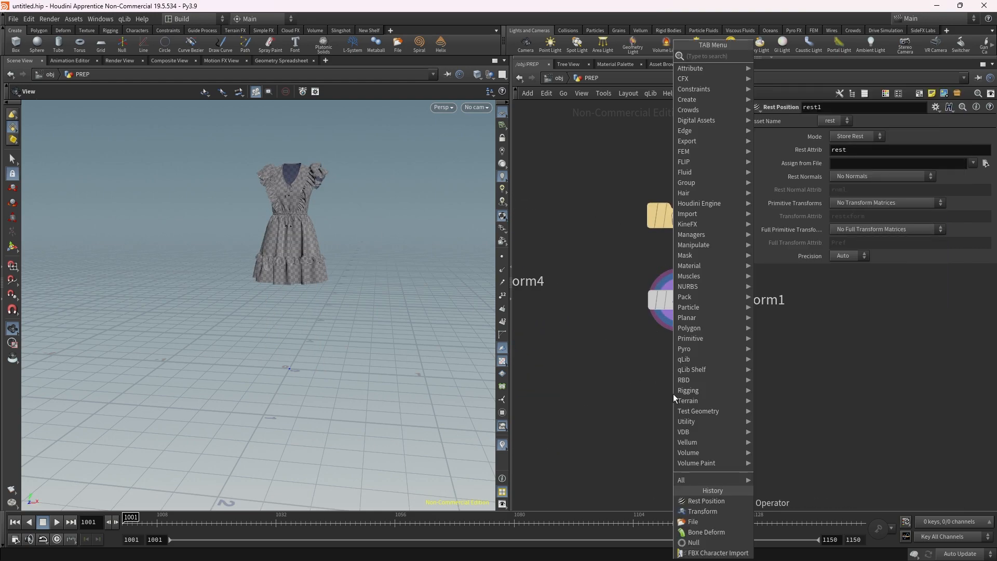
pyautogui.write('group')
pyautogui.press('Down')
pyautogui.press('Down')
pyautogui.press('Down')
pyautogui.press('Down')
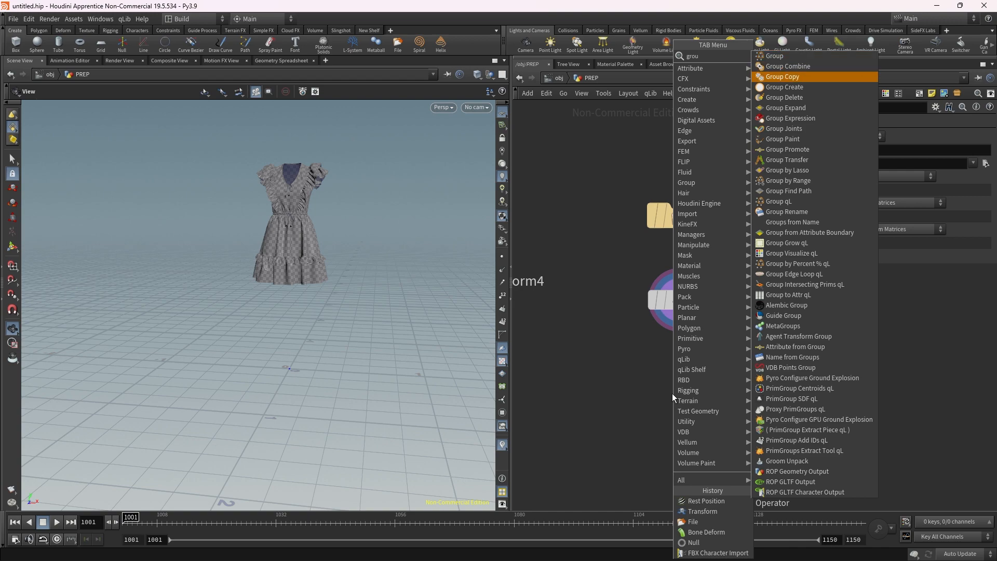
pyautogui.press('Return')
pyautogui.click(672, 393)
pyautogui.click(673, 409)
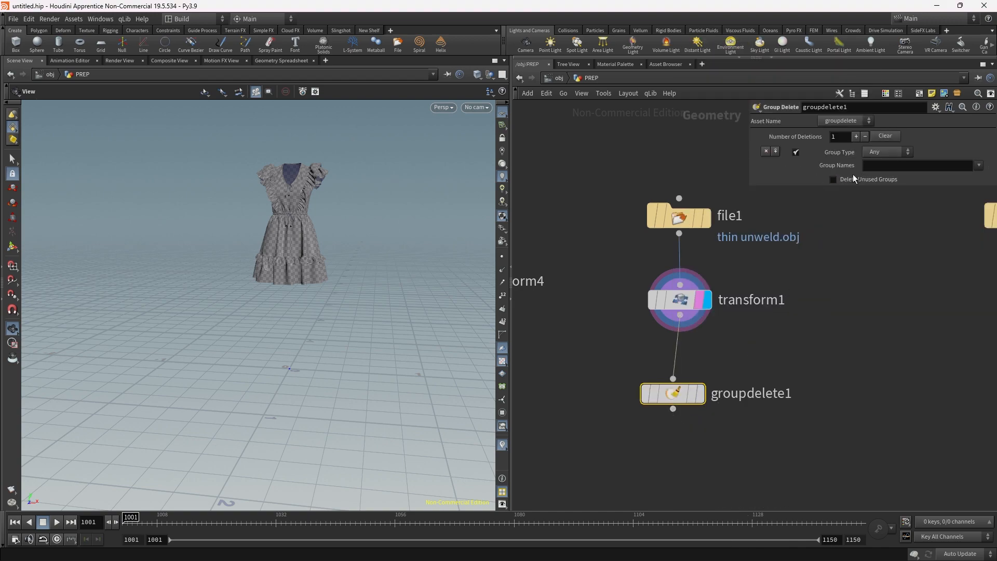
# Set the Group Delete's Group Names to *, display the node, and line up the dress's node chain
pyautogui.scroll(3, 667, 398)
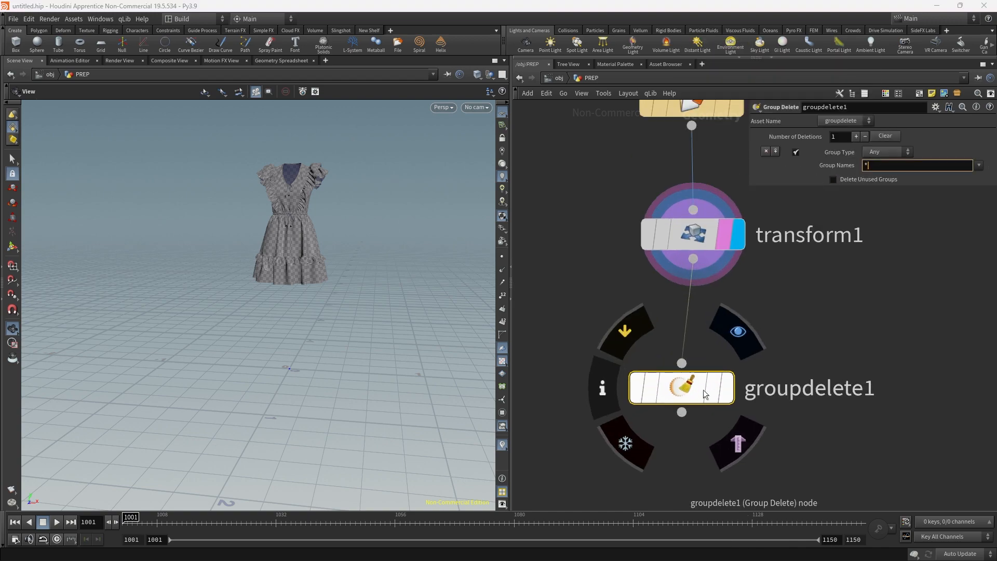
pyautogui.click(728, 391)
pyautogui.moveTo(696, 392); pyautogui.dragTo(708, 371)
pyautogui.scroll(-4, 738, 395)
pyautogui.moveTo(745, 410); pyautogui.dragTo(703, 207)
pyautogui.press('l')
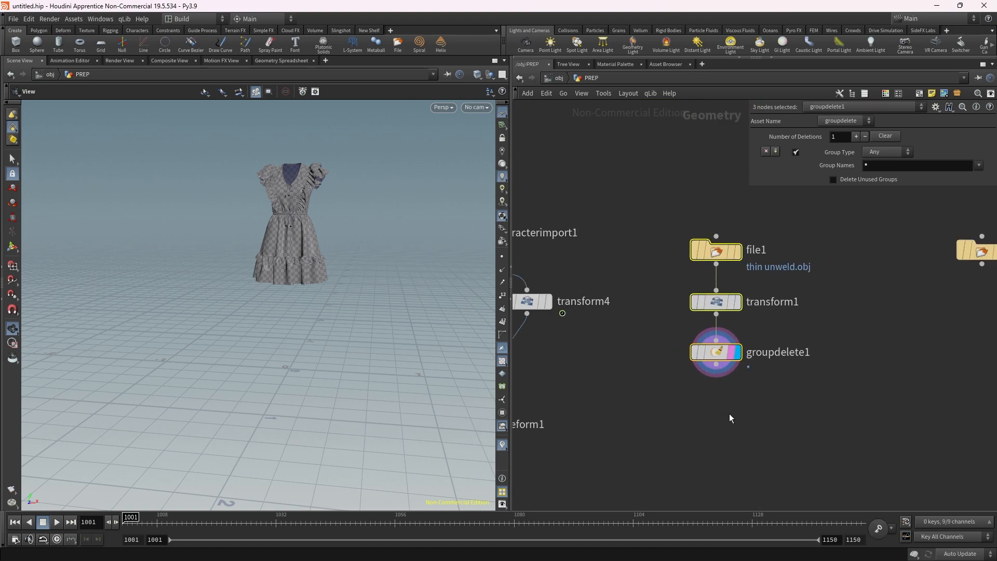
# Show the Slingshot shelf and widen its area until all of its tools are visible
pyautogui.click(715, 352)
pyautogui.moveTo(753, 394); pyautogui.dragTo(691, 319, button='middle')
pyautogui.scroll(1, 691, 319)
pyautogui.scroll(1, 691, 320)
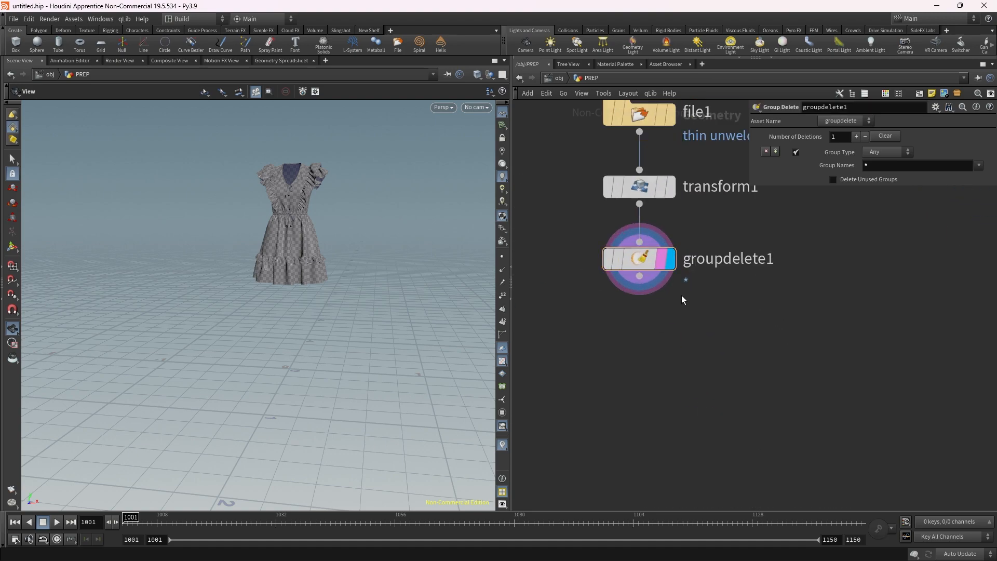
pyautogui.click(339, 30)
pyautogui.moveTo(497, 37); pyautogui.dragTo(927, 38)
pyautogui.moveTo(757, 303); pyautogui.dragTo(814, 318, button='middle')
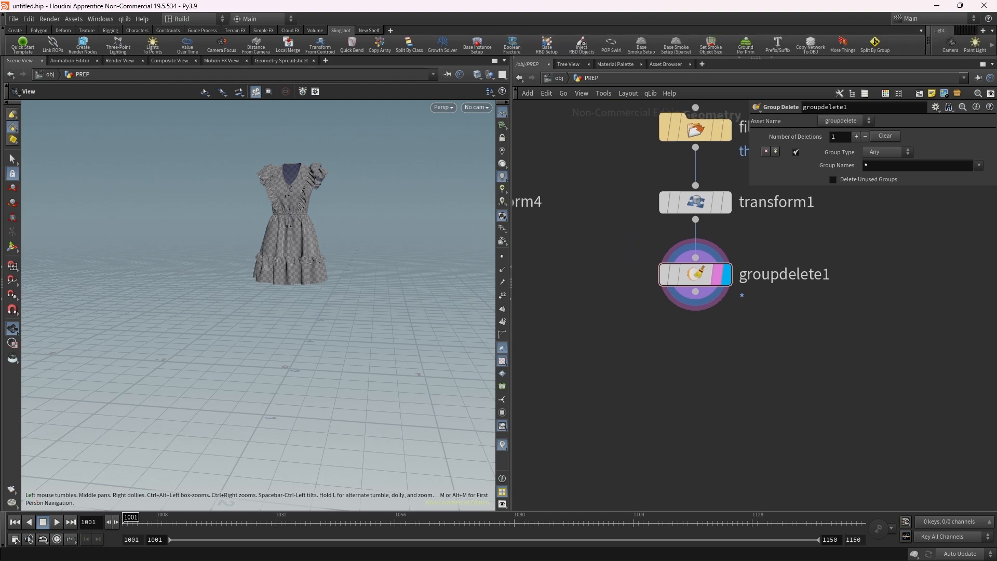
# Add a Groups from Name node connected below the Group Delete node
pyautogui.scroll(3, 778, 329)
pyautogui.click(658, 274)
pyautogui.press('Tab')
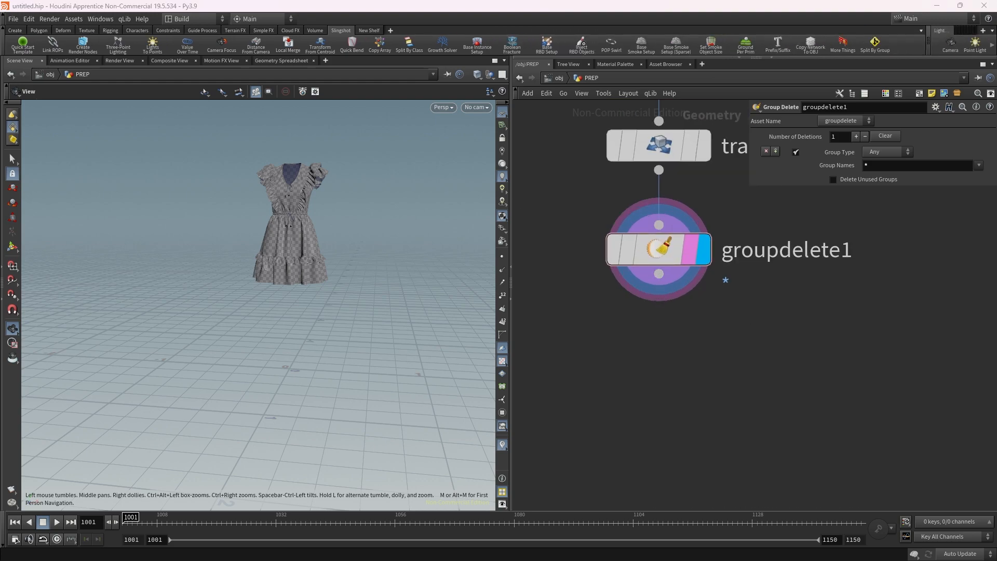
pyautogui.press('Tab')
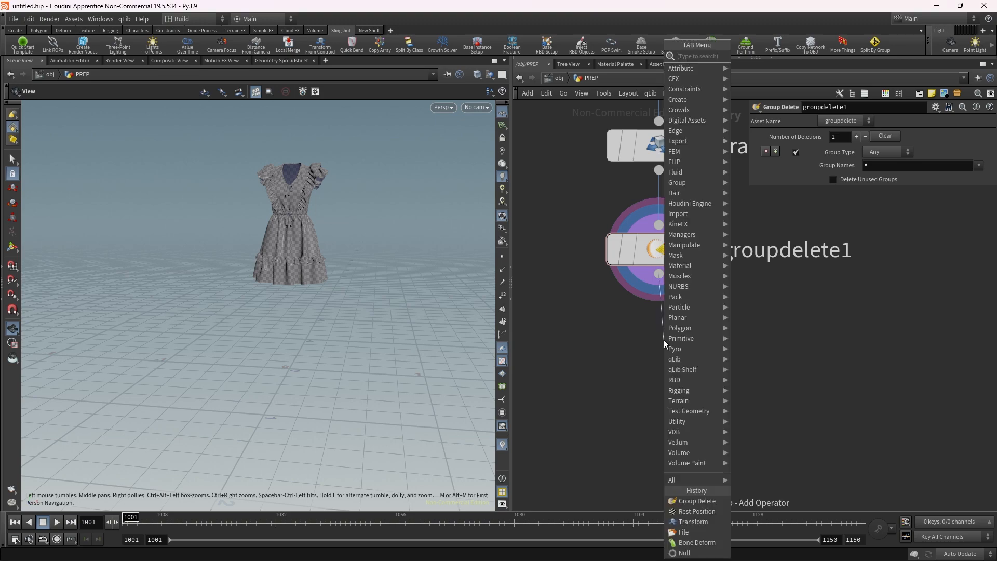
pyautogui.write('gro')
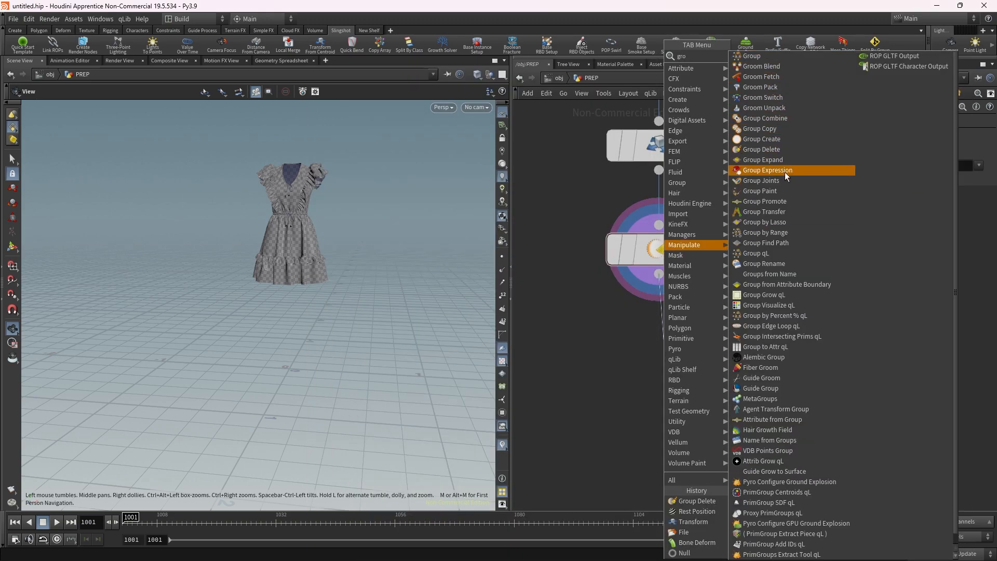
pyautogui.click(774, 274)
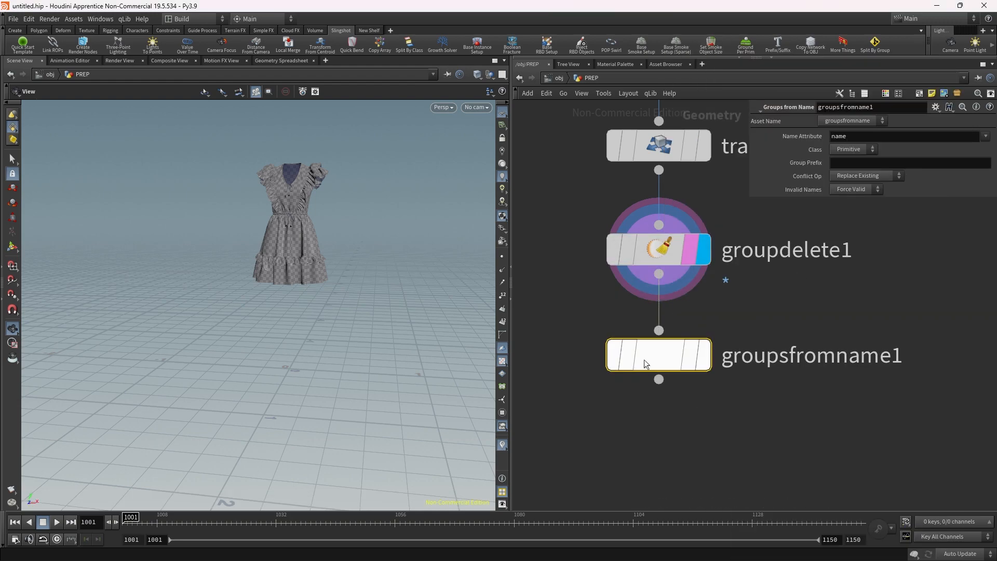
# Set the Groups from Name node's Name Attribute to shop_materialpath only
pyautogui.click(985, 136)
pyautogui.click(948, 160)
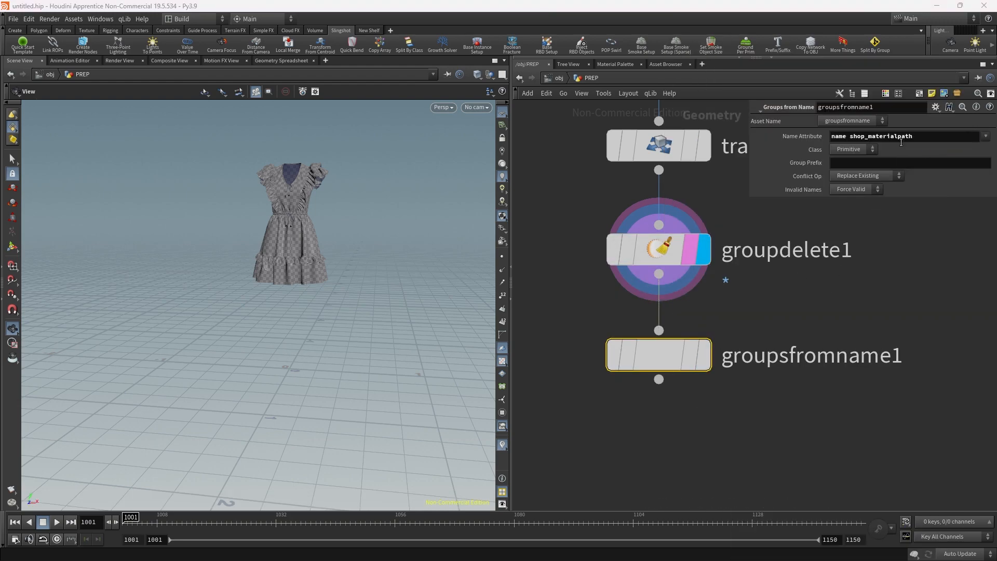
pyautogui.click(848, 136)
pyautogui.press('BackSpace')
pyautogui.press('BackSpace')
pyautogui.press('BackSpace')
pyautogui.press('BackSpace')
pyautogui.press('BackSpace')
pyautogui.press('Return')
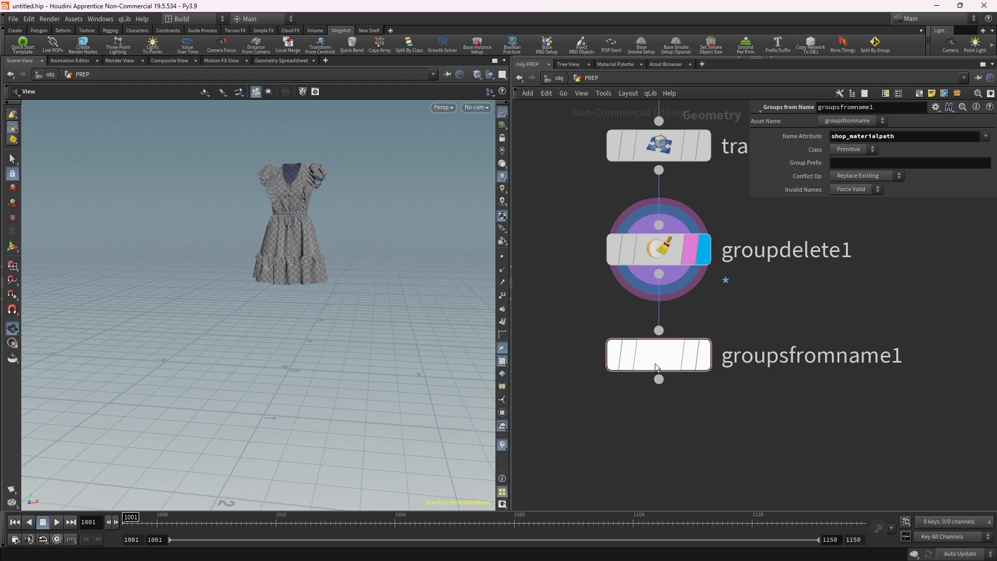
# Inspect the Groups from Name node's primitive groups, display it, and run the Split By Group tool on it
pyautogui.middleClick(655, 363)
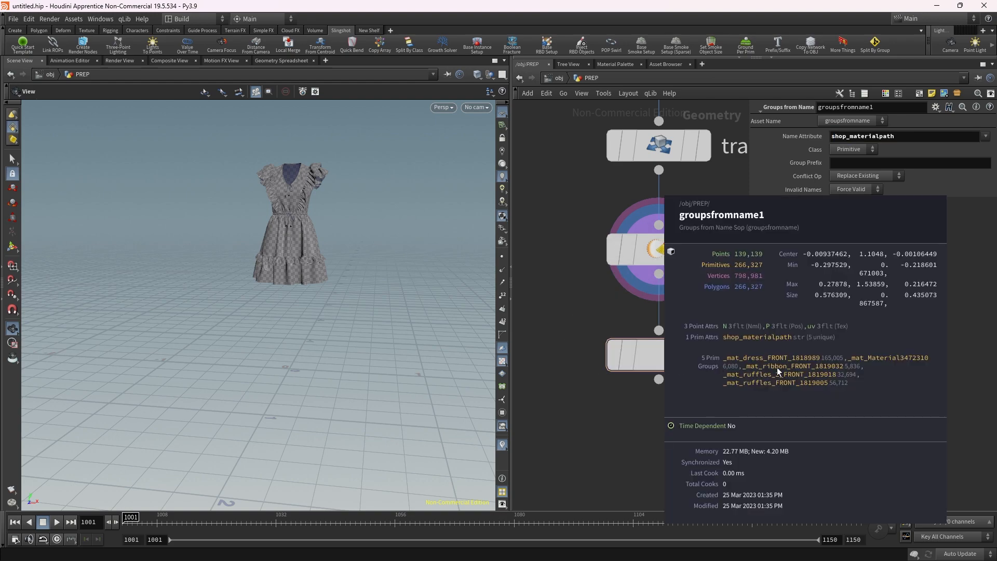
pyautogui.scroll(-4, 783, 384)
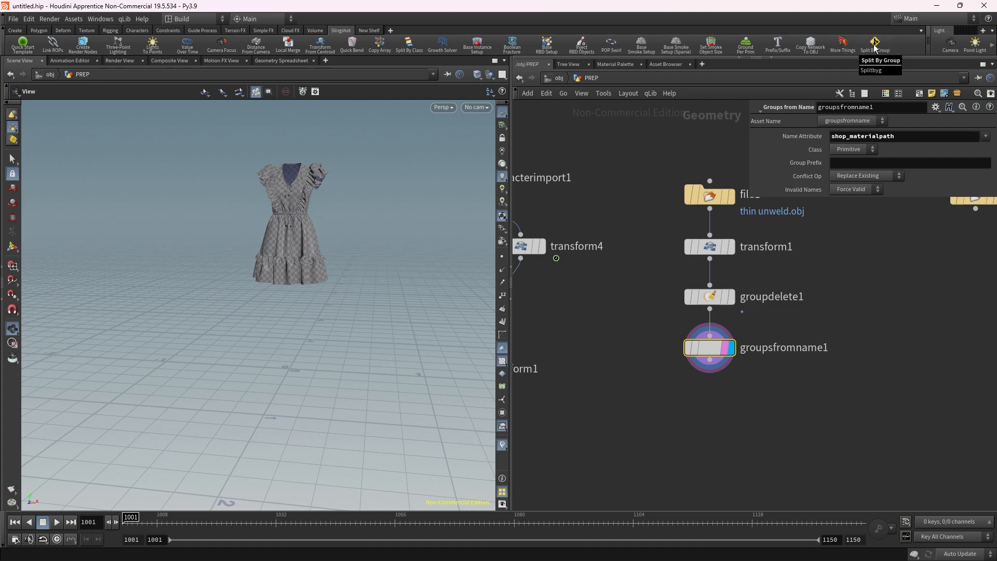
pyautogui.scroll(-3, 714, 316)
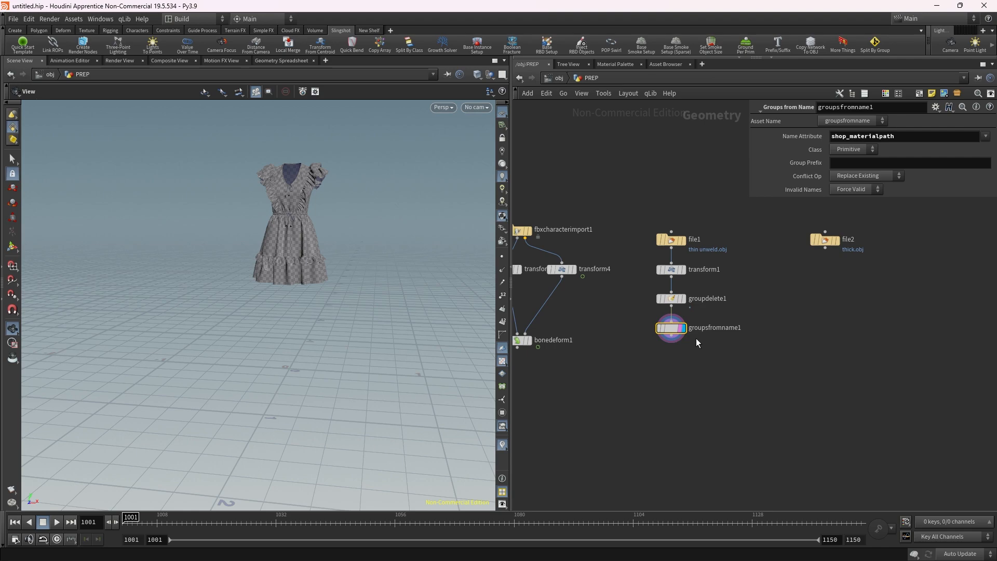
pyautogui.click(875, 42)
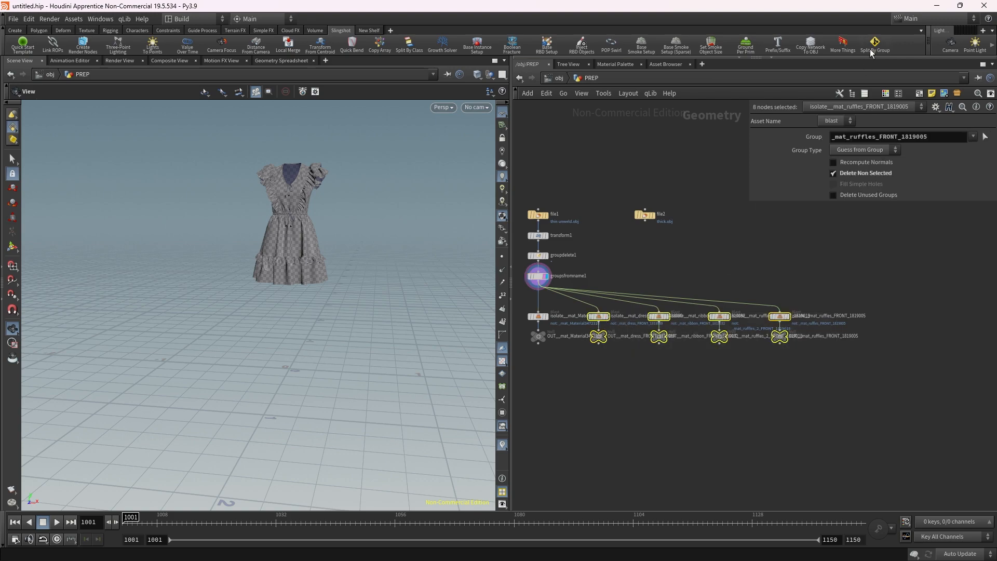
# Display the split output nulls one after another to examine which dress part each contains
pyautogui.scroll(3, 575, 371)
pyautogui.click(609, 301)
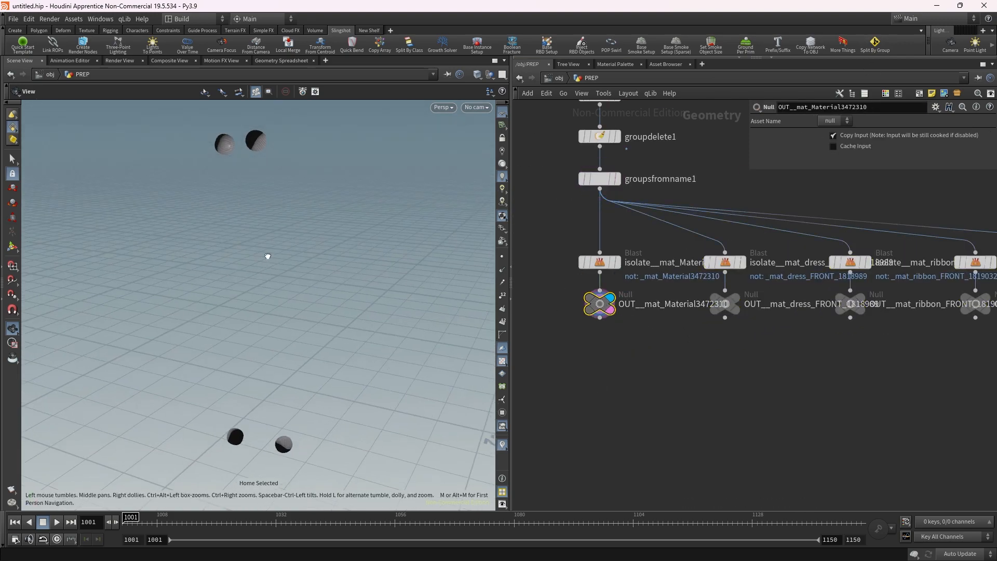
pyautogui.click(738, 297)
pyautogui.hotkey('space', 'h')
pyautogui.moveTo(796, 395); pyautogui.dragTo(732, 405, button='middle')
pyautogui.click(800, 320)
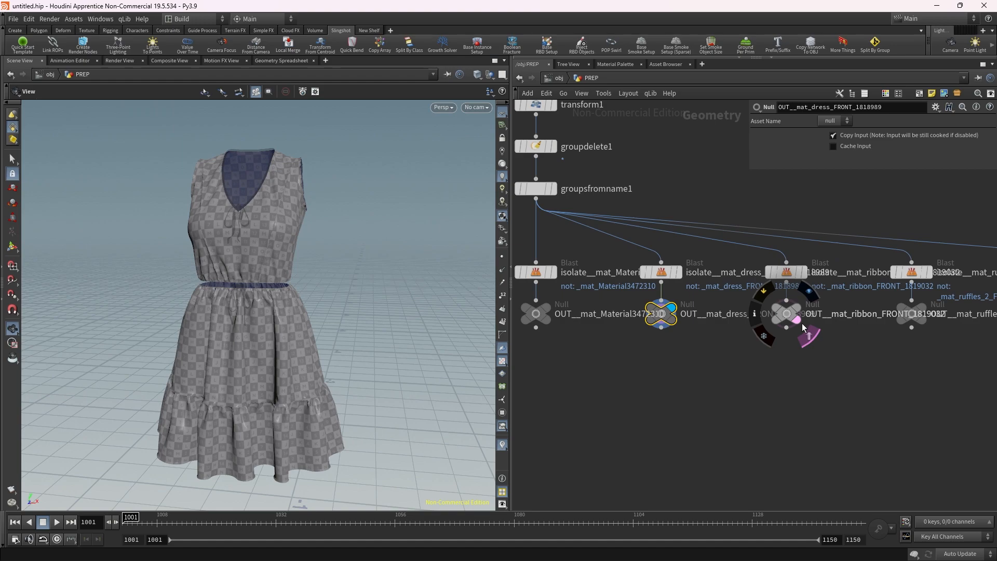
pyautogui.click(798, 310)
pyautogui.scroll(-1, 854, 358)
pyautogui.moveTo(854, 358); pyautogui.dragTo(782, 360, button='middle')
pyautogui.click(836, 320)
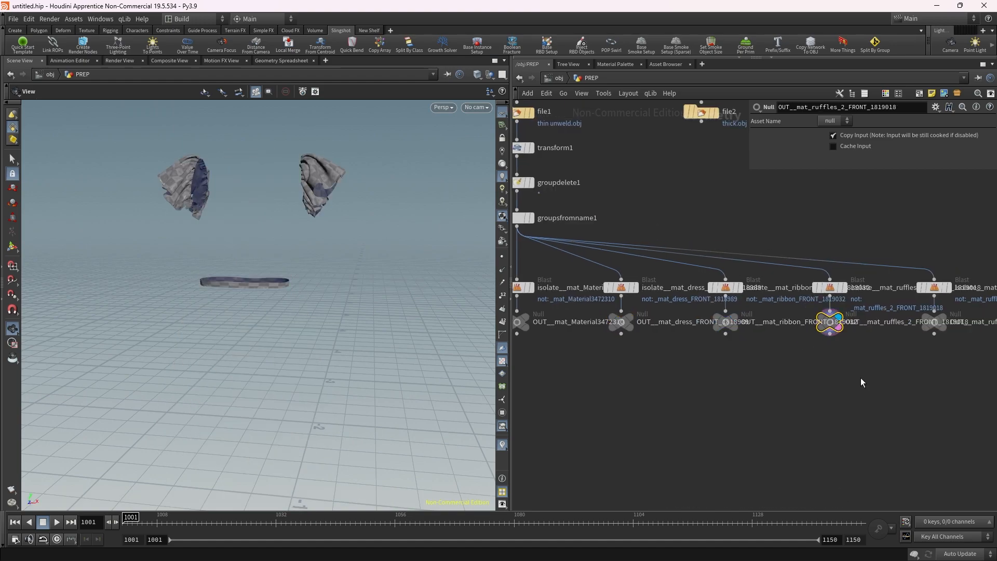
pyautogui.click(832, 324)
pyautogui.moveTo(861, 378); pyautogui.dragTo(820, 365, button='middle')
pyautogui.scroll(-3, 776, 374)
pyautogui.scroll(6, 668, 351)
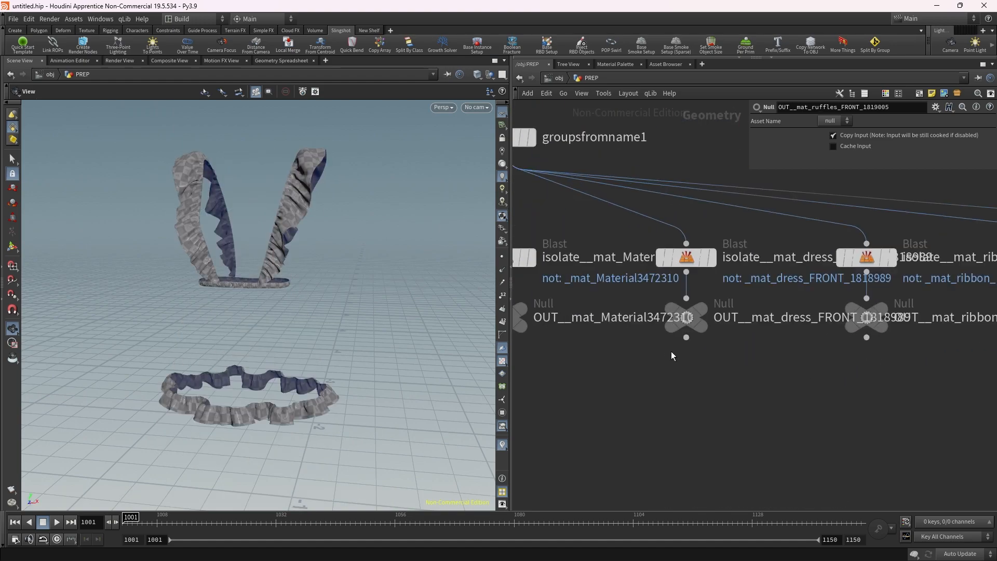
# Display the main dress output null and view the garment from the front and from further away
pyautogui.click(696, 317)
pyautogui.click(700, 310)
pyautogui.click(701, 325)
pyautogui.moveTo(291, 207); pyautogui.dragTo(233, 174)
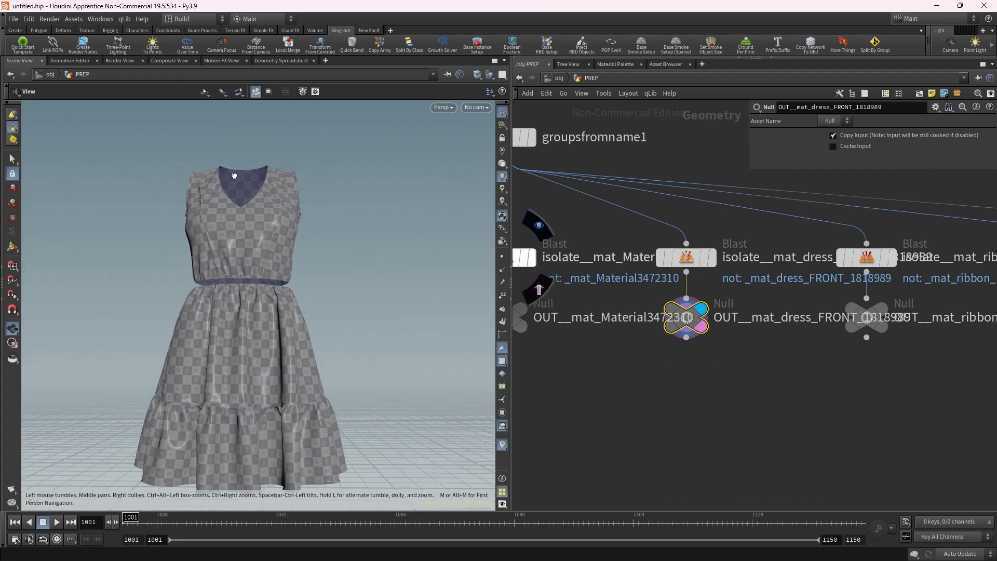
pyautogui.moveTo(234, 173); pyautogui.dragTo(284, 268, button='right')
# Move the five output nulls down together to make room below the Blast nodes
pyautogui.scroll(-5, 649, 338)
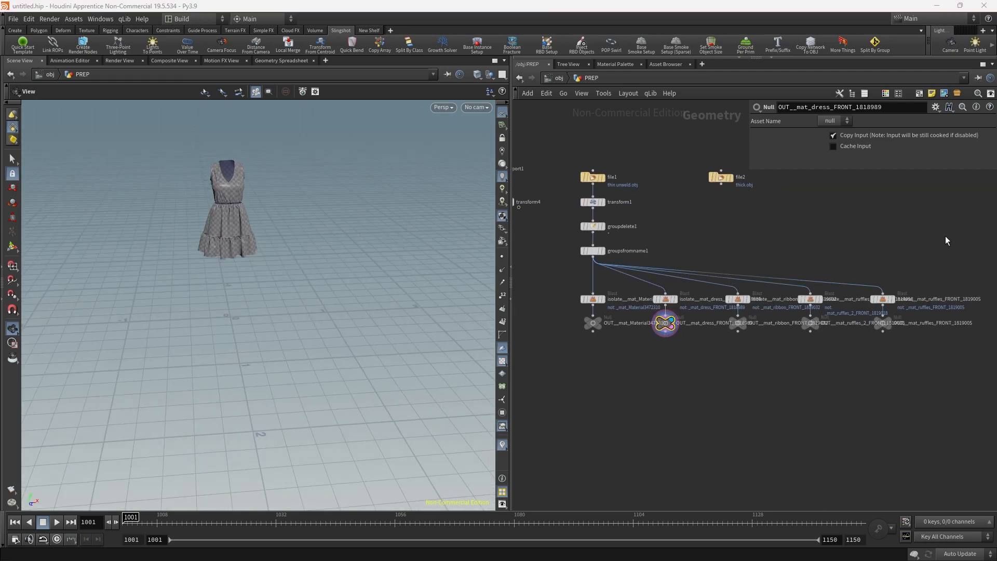
pyautogui.scroll(-3, 840, 360)
pyautogui.scroll(6, 753, 306)
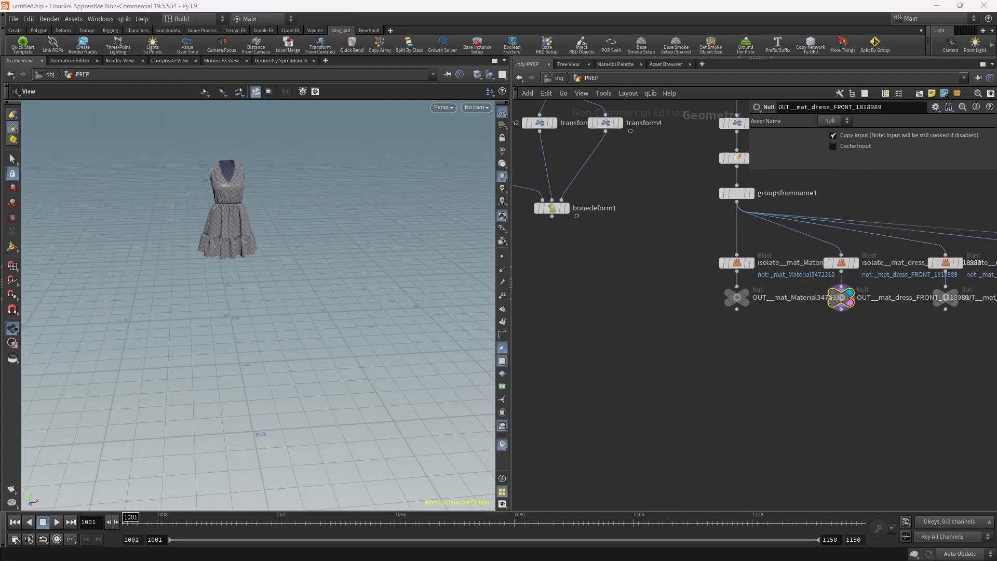
pyautogui.scroll(-4, 553, 272)
pyautogui.moveTo(587, 285); pyautogui.dragTo(849, 374)
pyautogui.scroll(2, 847, 289)
pyautogui.scroll(1, 590, 297)
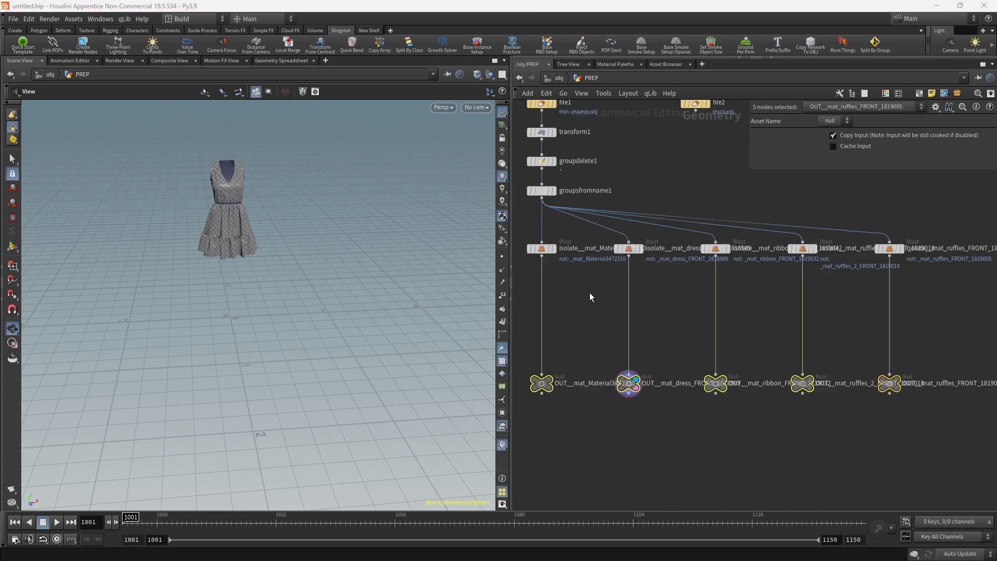
# Insert an Attribute Wrangle running over Primitives between the first Blast node and its output null
pyautogui.scroll(3, 623, 301)
pyautogui.press('Tab')
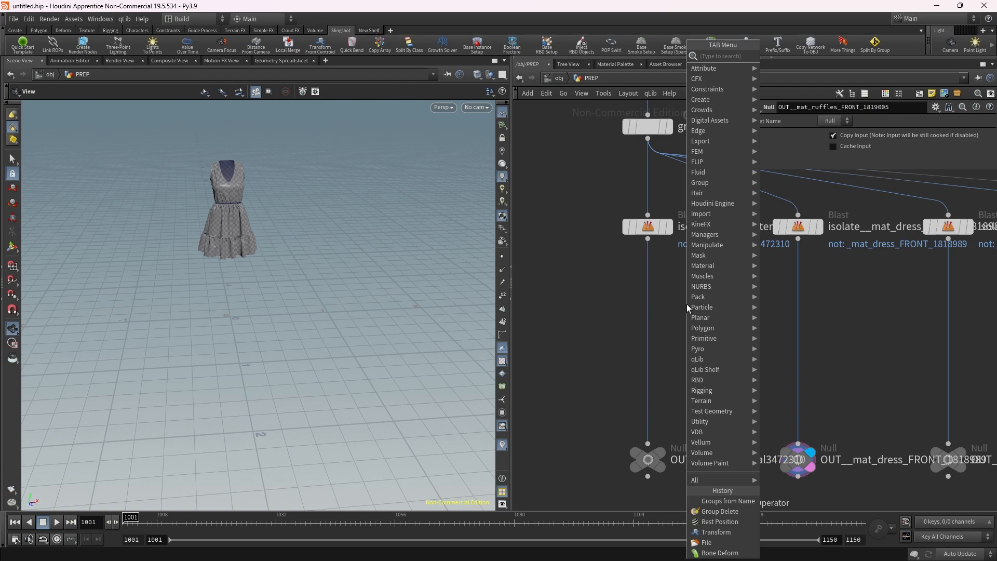
pyautogui.write('primp')
pyautogui.press('Return')
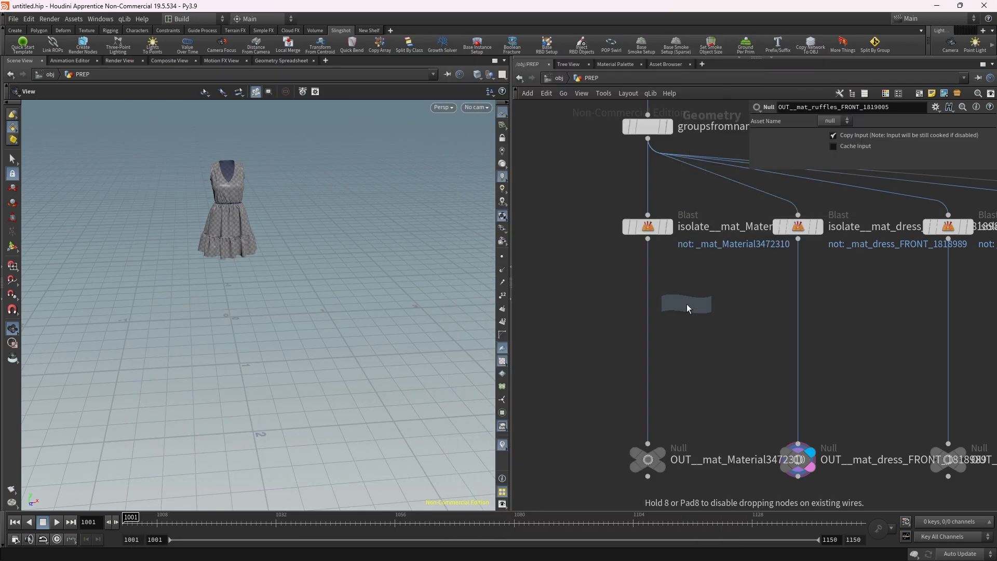
pyautogui.click(644, 307)
pyautogui.scroll(2, 647, 307)
pyautogui.moveTo(647, 307); pyautogui.dragTo(647, 329)
pyautogui.moveTo(647, 329); pyautogui.dragTo(594, 329, button='middle')
# Write s@name = chs("name"); as the VEX code of the new Attribute Wrangle
pyautogui.click(842, 235)
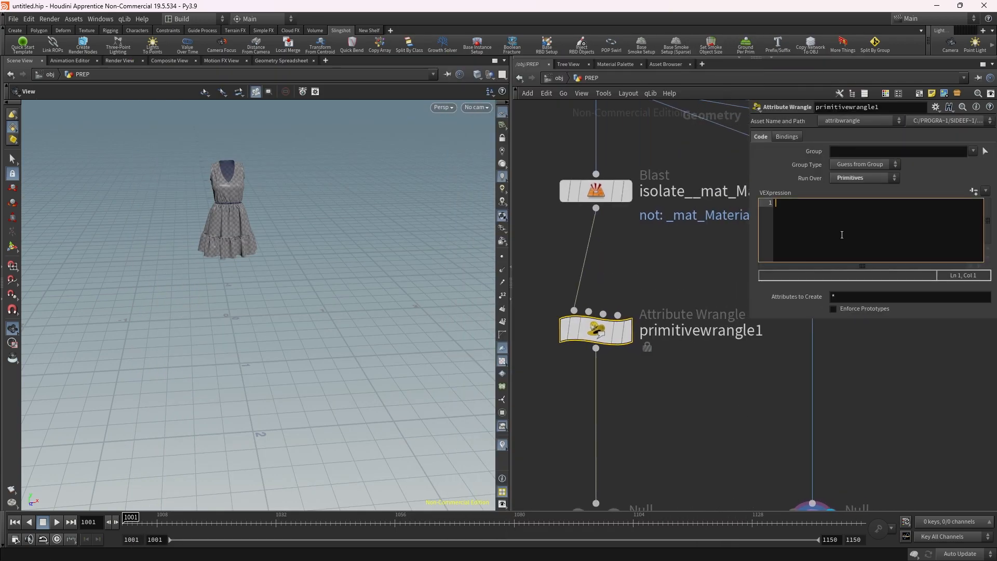
pyautogui.write('s@name =')
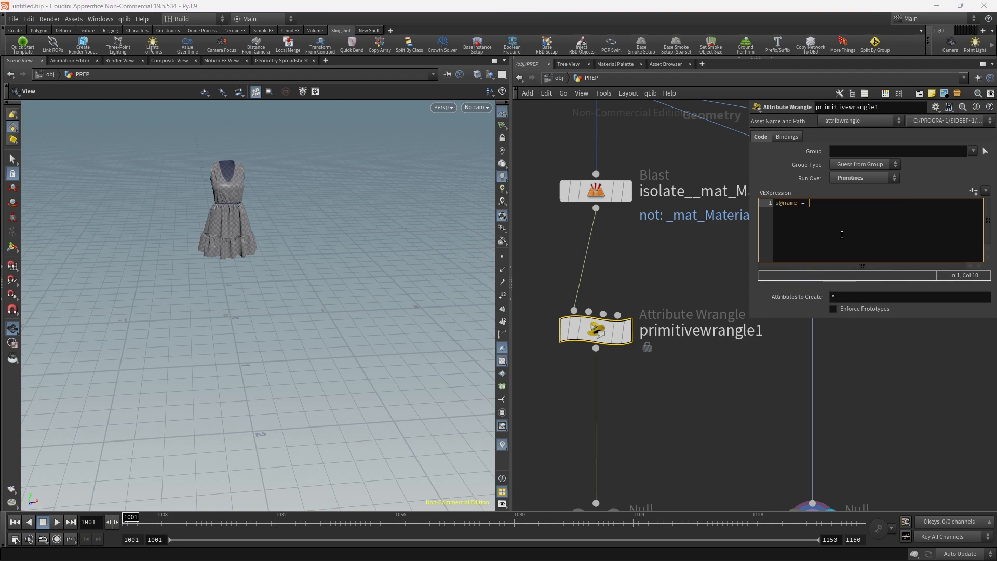
pyautogui.write(' chs(')
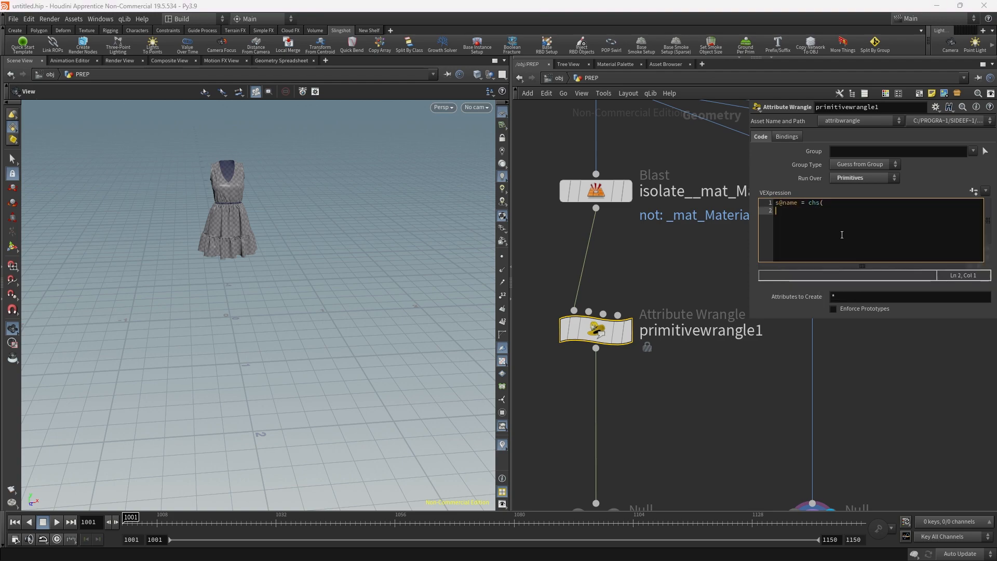
pyautogui.write('"name");')
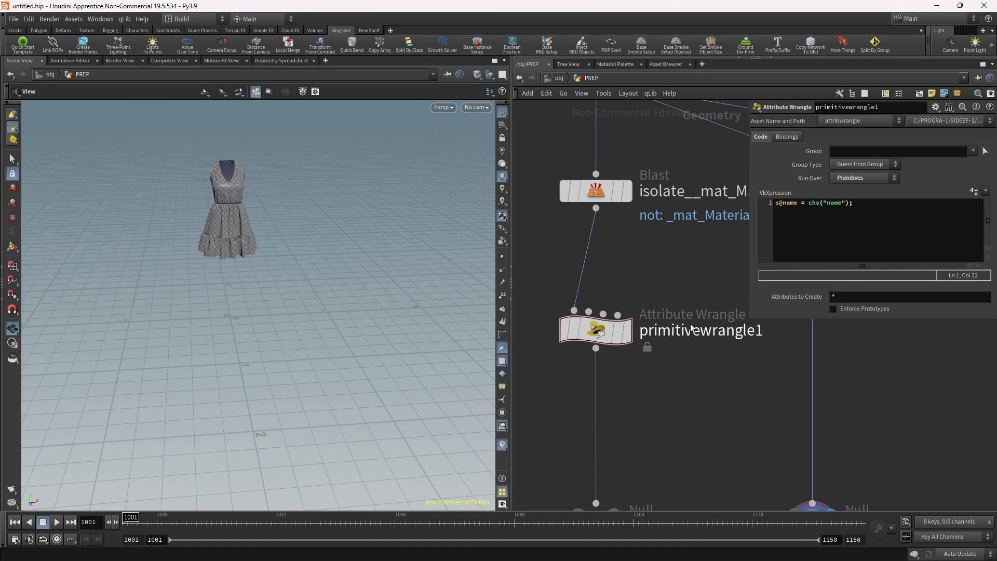
# Display the wrangle, create its Name parameter from the code and set that parameter to $OS
pyautogui.press('r')
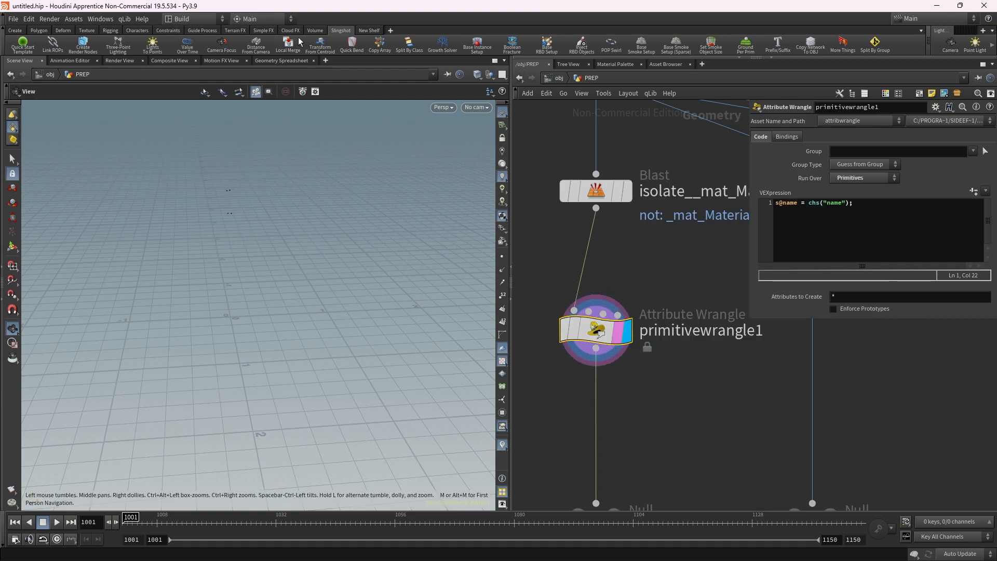
pyautogui.middleClick(596, 334)
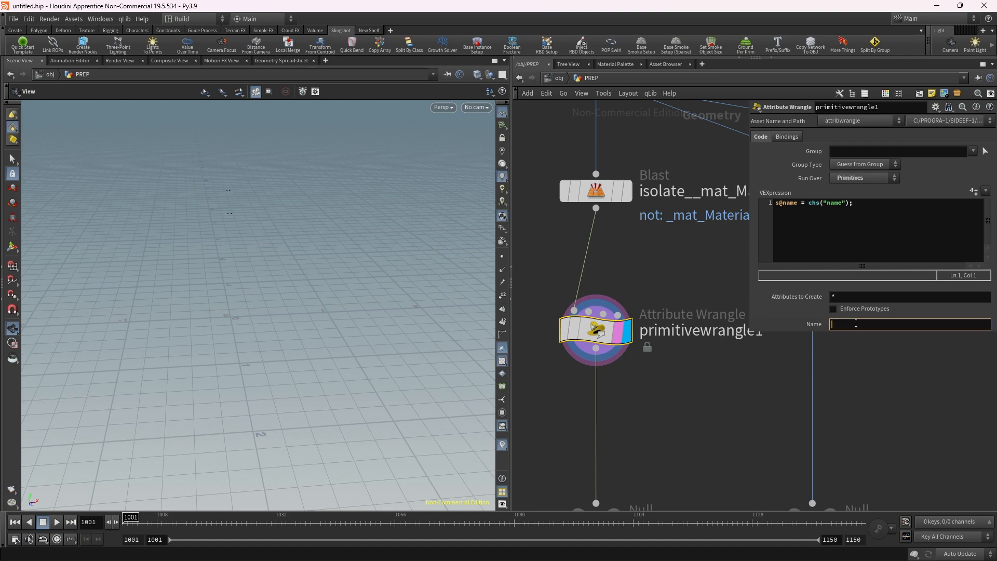
pyautogui.write('$OS')
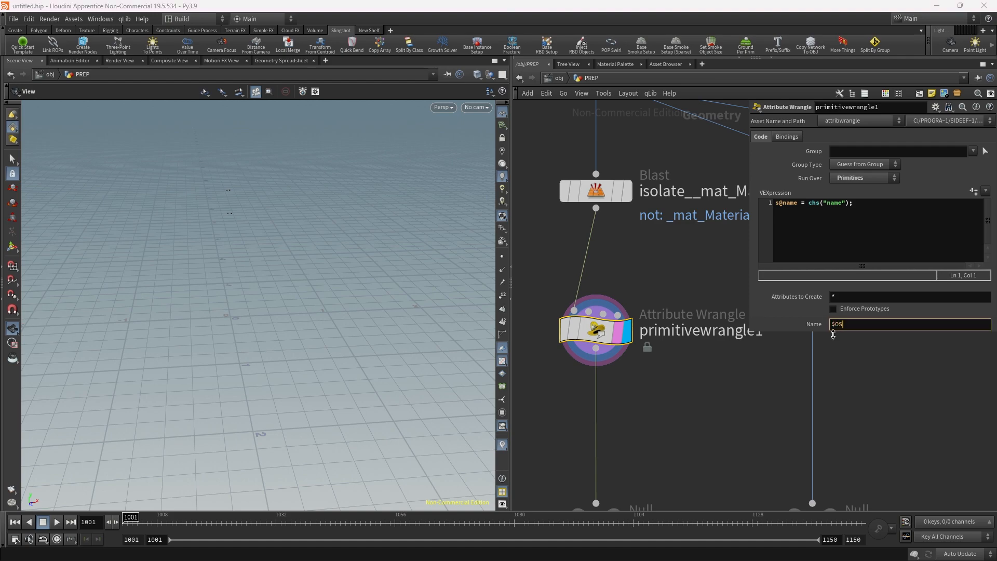
pyautogui.press('Return')
pyautogui.press('g')
pyautogui.moveTo(278, 254); pyautogui.dragTo(299, 234)
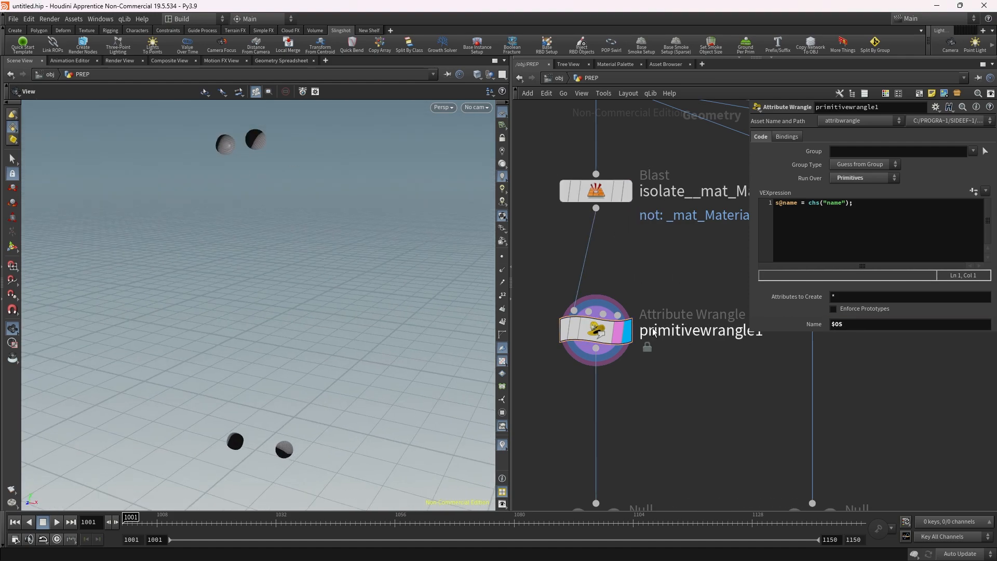
# Rename the wrangle as buttons and check the primitives' name attribute in the Geometry Spreadsheet
pyautogui.moveTo(745, 380); pyautogui.dragTo(723, 405, button='middle')
pyautogui.moveTo(741, 358); pyautogui.dragTo(698, 360)
pyautogui.doubleClick(698, 360)
pyautogui.write('butt')
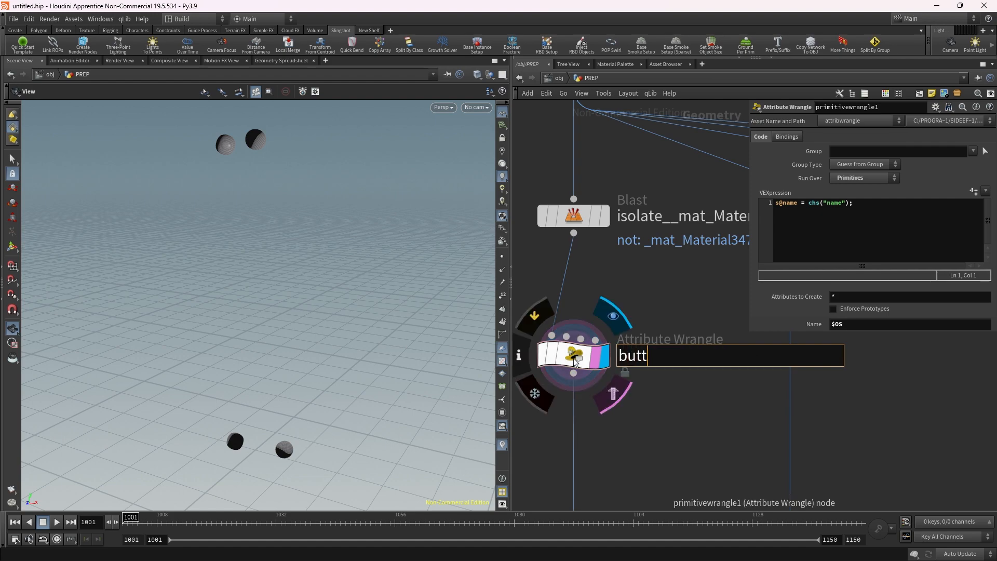
pyautogui.write('ons')
pyautogui.press('Return')
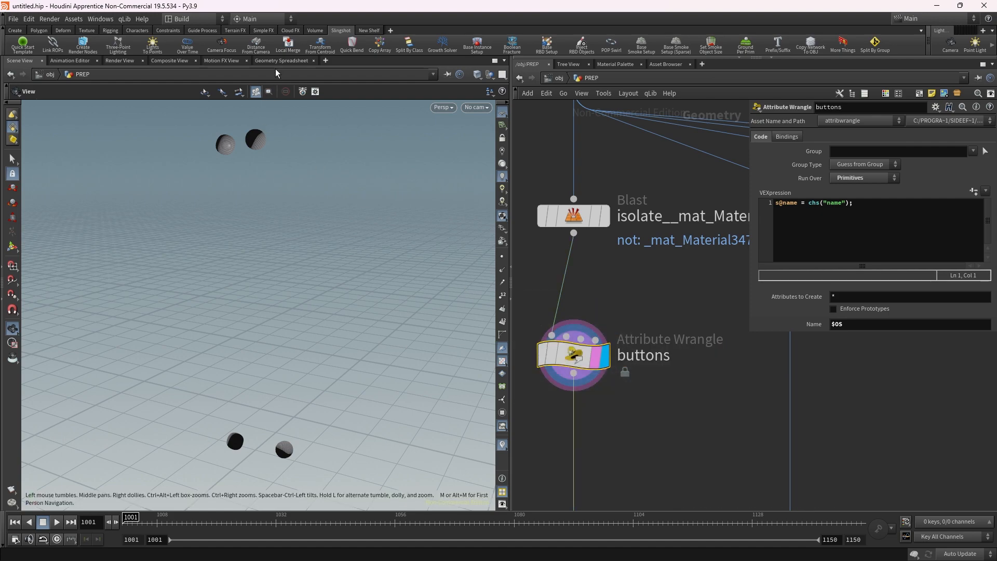
pyautogui.press('h')
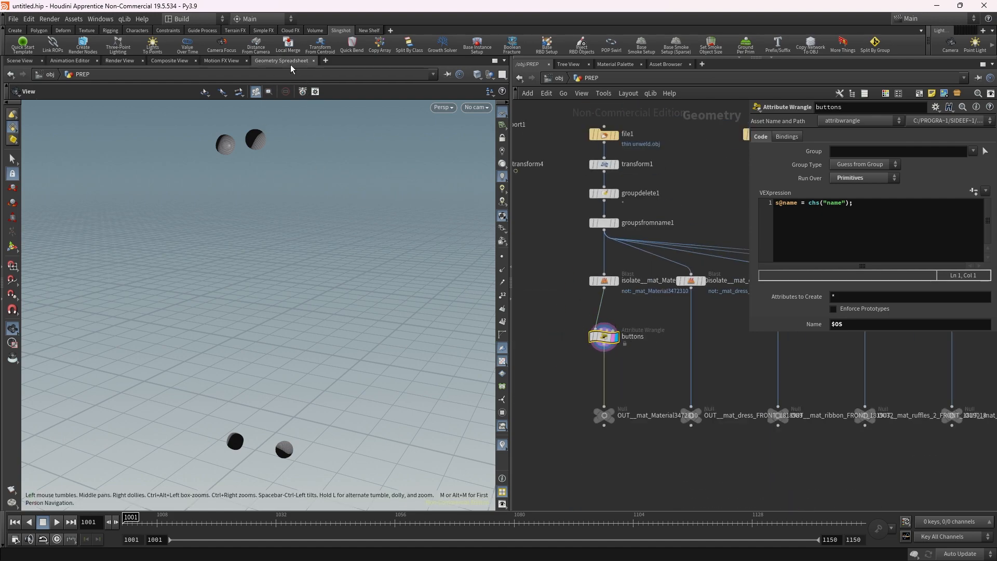
pyautogui.click(281, 60)
pyautogui.click(80, 91)
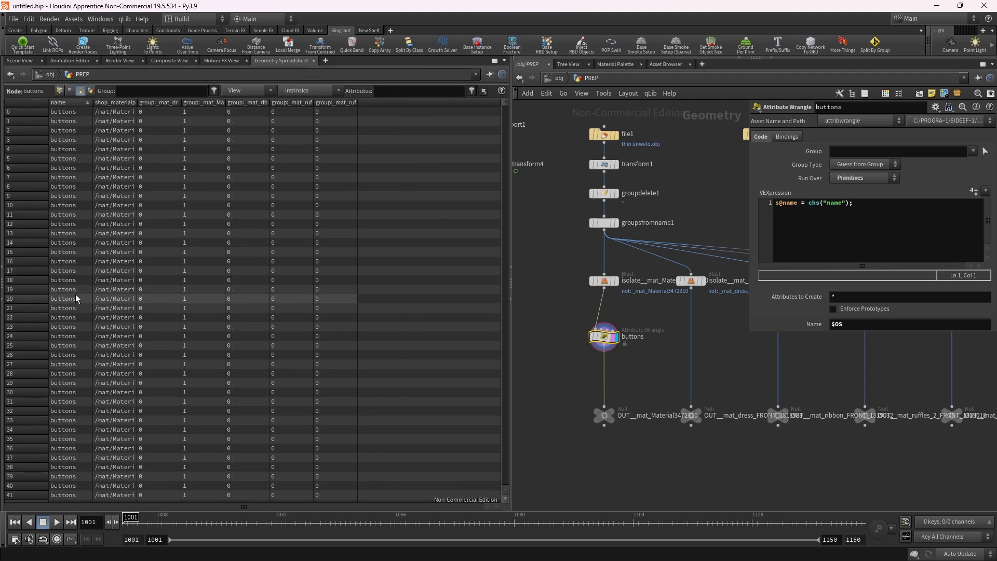
# Return to the 3D view, duplicate the buttons wrangle into the mat_dress_FRONT branch and rename the copy as dress
pyautogui.click(20, 61)
pyautogui.scroll(-1, 617, 330)
pyautogui.scroll(3, 622, 335)
pyautogui.keyDown('alt'); pyautogui.moveTo(599, 336); pyautogui.dragTo(711, 348); pyautogui.keyUp('alt')
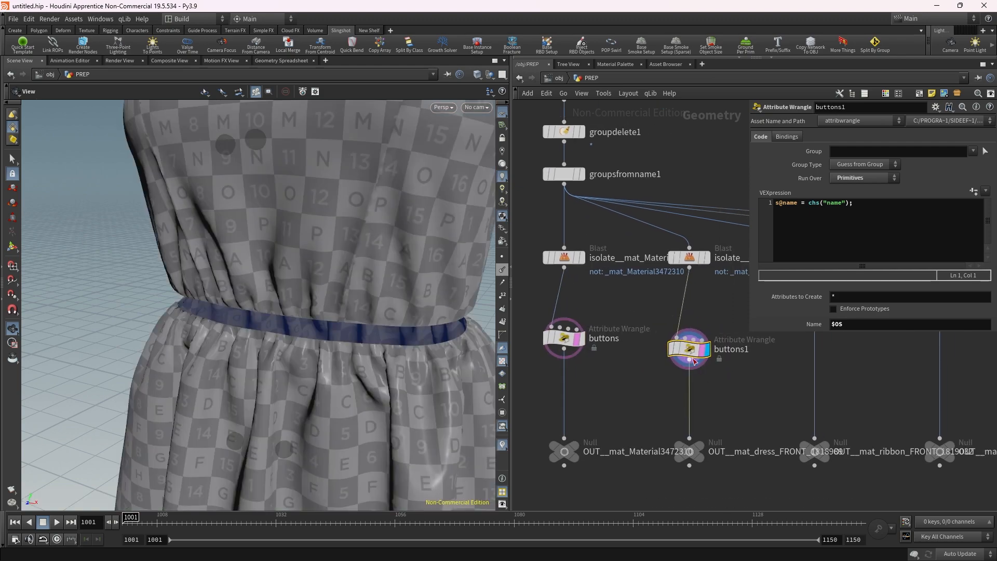
pyautogui.press('F2')
pyautogui.press('Return')
pyautogui.scroll(-1, 708, 359)
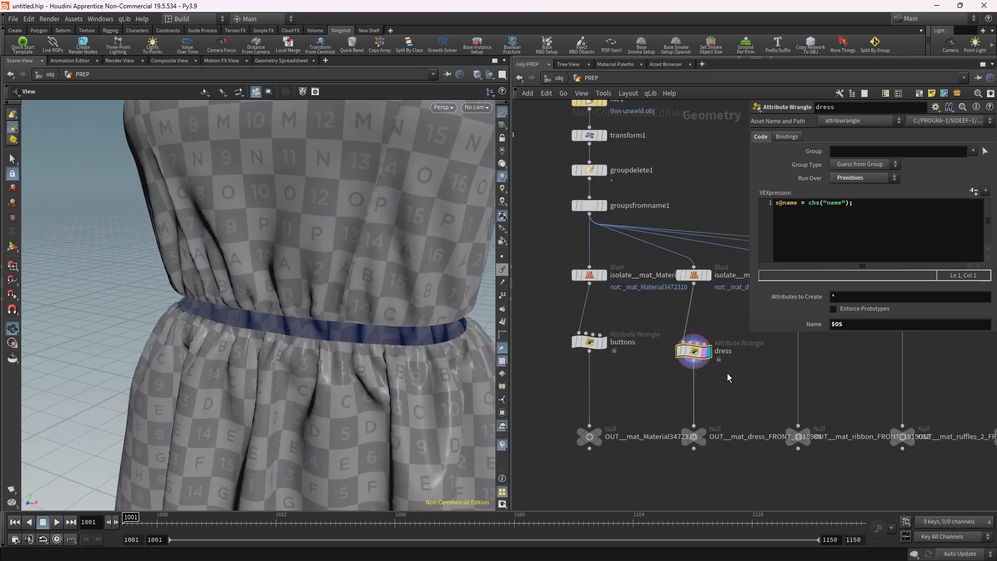
# Duplicate the dress wrangle into the mat_ribbon_FRONT branch and rename the copy as ribbons
pyautogui.moveTo(726, 373); pyautogui.dragTo(613, 384, button='middle')
pyautogui.keyDown('alt'); pyautogui.moveTo(579, 361); pyautogui.dragTo(679, 373); pyautogui.keyUp('alt')
pyautogui.click(697, 371)
pyautogui.press('F2')
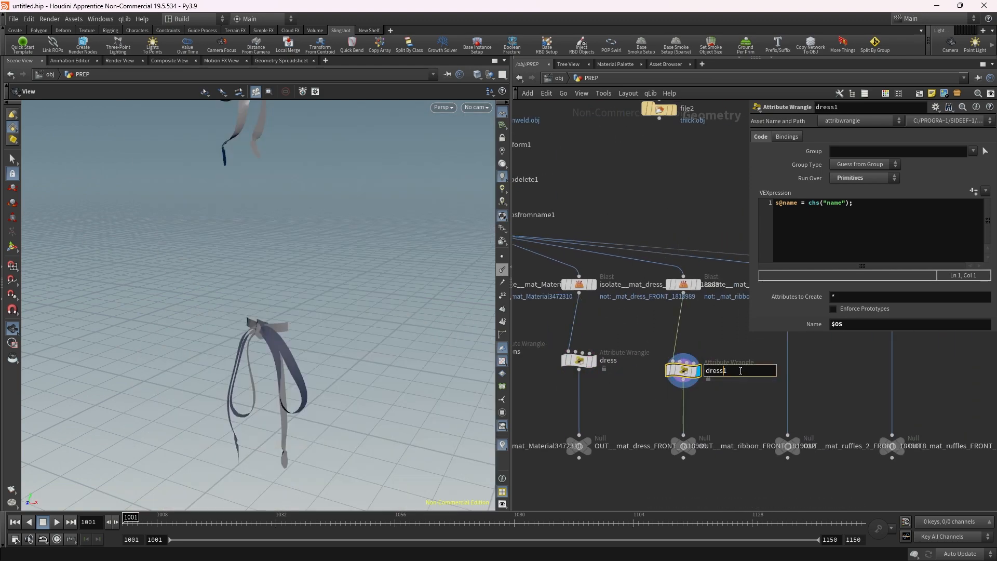
pyautogui.write('ribbinso')
pyautogui.press('Return')
# Duplicate the ribbons wrangle into the mat_ruffles_2_FRONT branch and view the ruffles it contains
pyautogui.moveTo(851, 337); pyautogui.dragTo(698, 377, button='middle')
pyautogui.click(636, 325)
pyautogui.moveTo(636, 325); pyautogui.dragTo(709, 290, button='middle')
pyautogui.click(728, 366)
pyautogui.keyDown('alt'); pyautogui.moveTo(605, 375); pyautogui.dragTo(716, 379); pyautogui.keyUp('alt')
pyautogui.moveTo(763, 393); pyautogui.dragTo(741, 395, button='middle')
pyautogui.scroll(-5, 357, 327)
pyautogui.moveTo(356, 327); pyautogui.dragTo(360, 299)
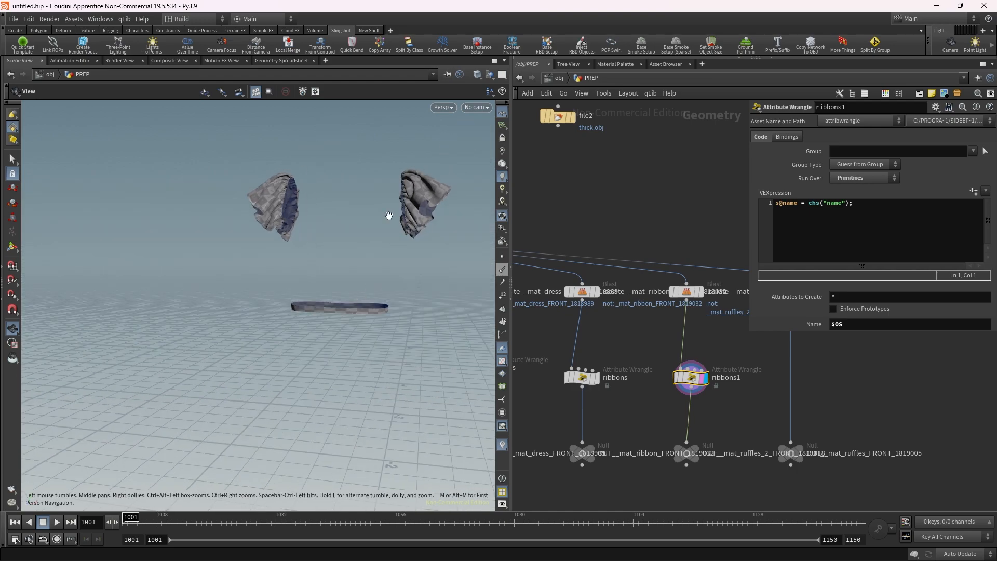
pyautogui.scroll(3, 387, 216)
# Move the mat_ruffles_FRONT Blast node and its output null sideways, away from the neighbouring branch
pyautogui.moveTo(726, 369); pyautogui.dragTo(525, 366, button='middle')
pyautogui.moveTo(569, 267); pyautogui.dragTo(617, 470)
pyautogui.moveTo(594, 291); pyautogui.dragTo(699, 296)
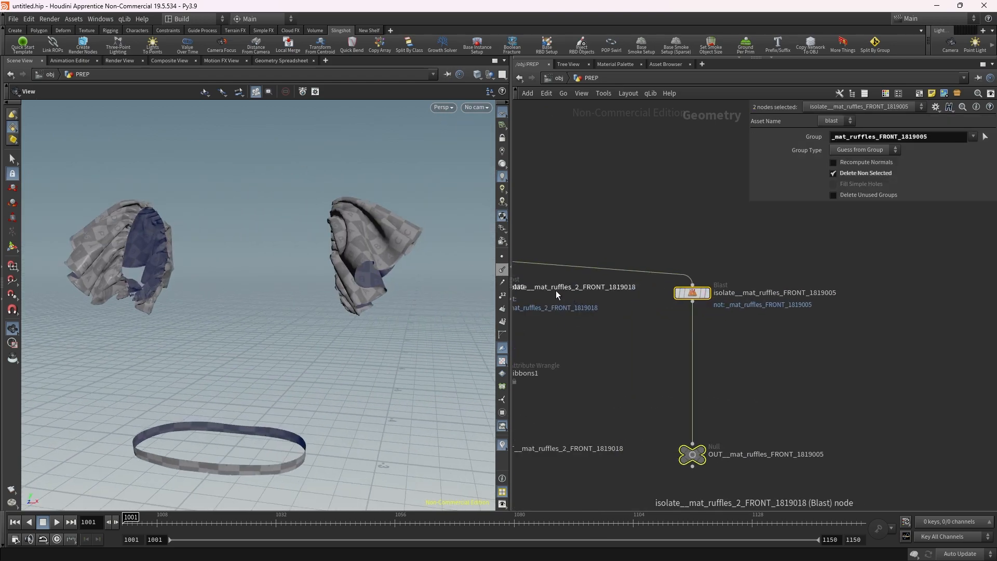
# Rename the wrangle in the mat_ruffles_2_FRONT branch as ruffles_hand
pyautogui.moveTo(535, 358); pyautogui.dragTo(691, 349, button='middle')
pyautogui.doubleClick(673, 361)
pyautogui.write('ru')
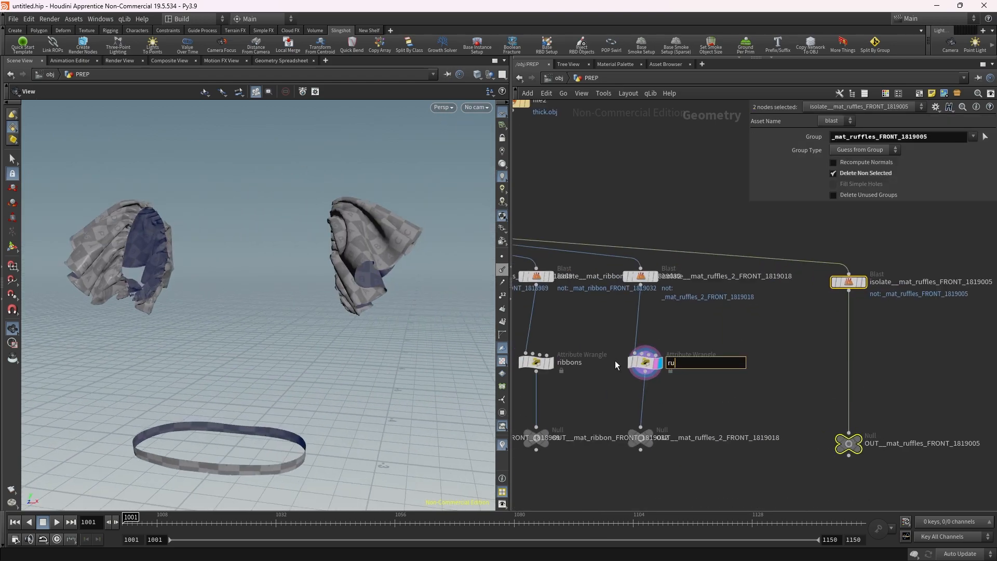
pyautogui.write('ffles_hand')
pyautogui.press('Return')
# Duplicate the ruffles_hand wrangle into the mat_ruffles_FRONT branch and rename the copy as ruffles_front
pyautogui.keyDown('alt'); pyautogui.moveTo(646, 360); pyautogui.dragTo(867, 362); pyautogui.keyUp('alt')
pyautogui.moveTo(867, 363); pyautogui.dragTo(629, 421, button='middle')
pyautogui.scroll(2, 629, 421)
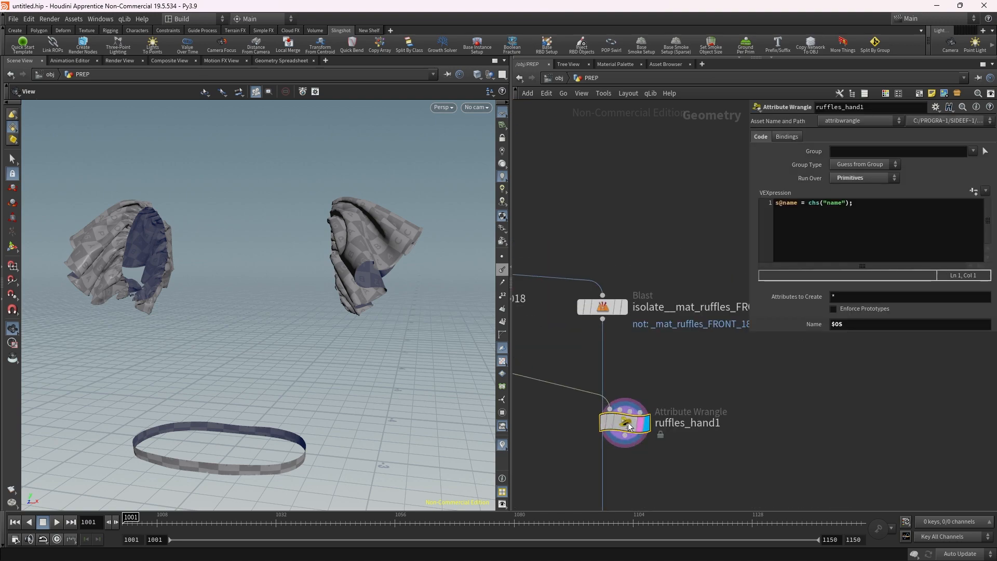
pyautogui.moveTo(629, 421); pyautogui.dragTo(604, 424)
pyautogui.moveTo(714, 343); pyautogui.dragTo(659, 289, button='middle')
pyautogui.scroll(2, 634, 344)
pyautogui.doubleClick(635, 340)
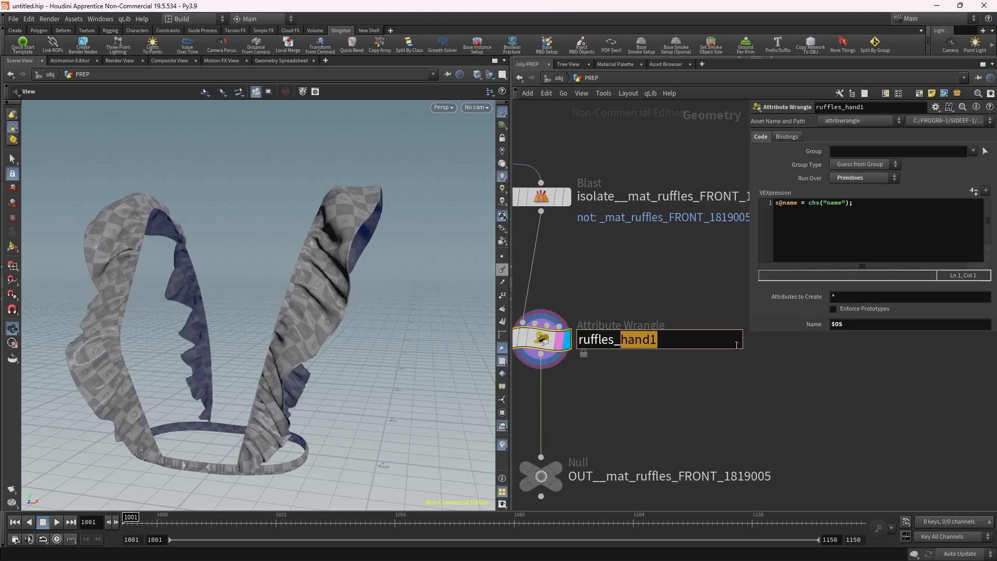
pyautogui.press('Return')
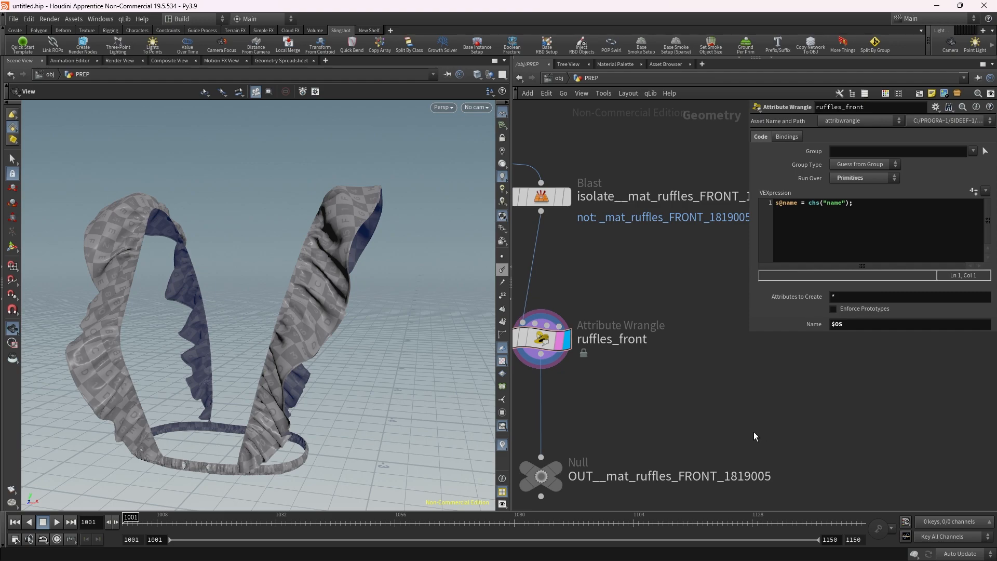
pyautogui.press('h')
# Merge the five output nulls and add a Rest Position node below the merge
pyautogui.moveTo(831, 419); pyautogui.dragTo(721, 401, button='middle')
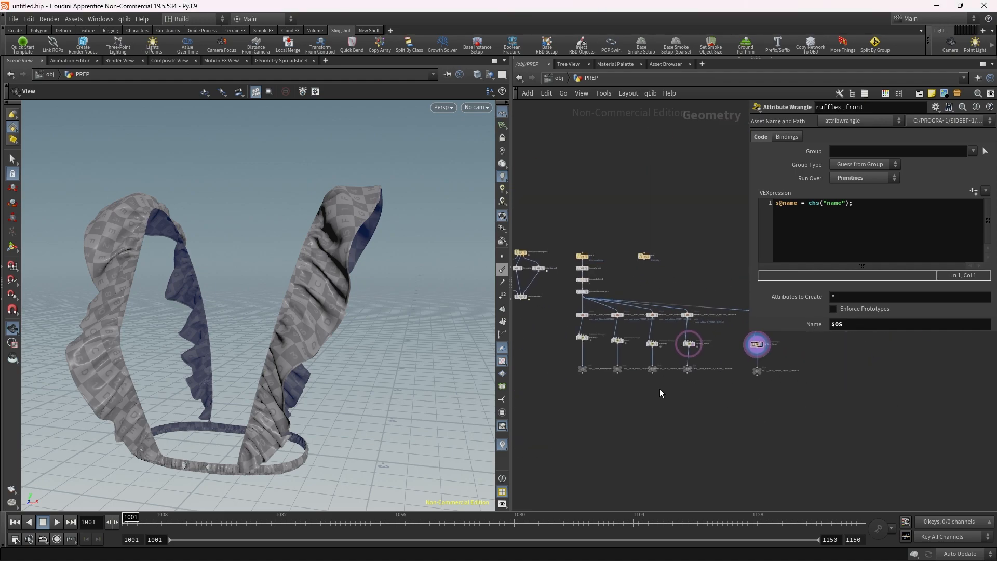
pyautogui.moveTo(559, 362); pyautogui.dragTo(626, 426)
pyautogui.scroll(2, 749, 372)
pyautogui.moveTo(734, 474); pyautogui.dragTo(777, 389, button='middle')
pyautogui.click(661, 383)
pyautogui.write('rest')
pyautogui.press('Return')
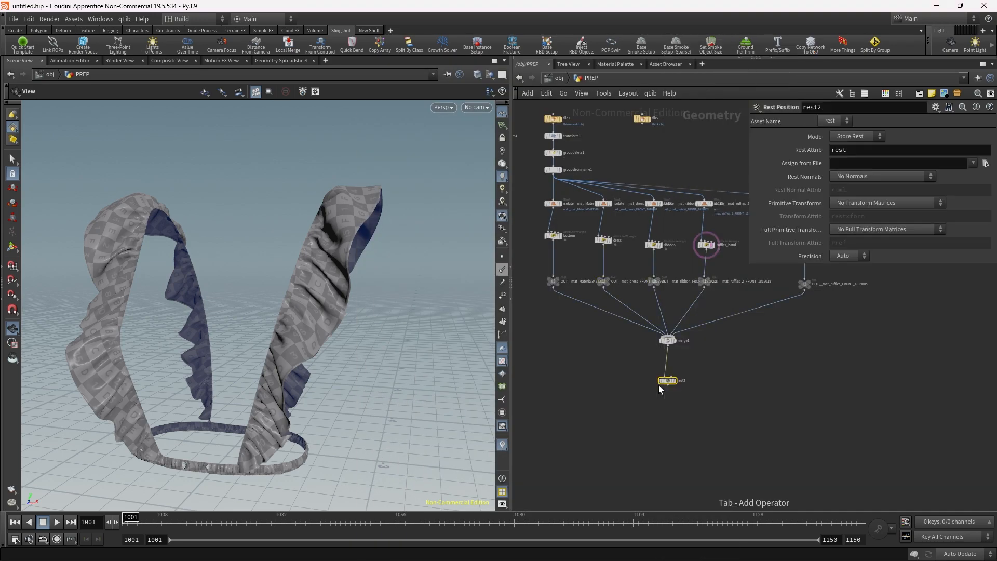
# Display the dress's new Rest Position node and view the whole merged garment
pyautogui.scroll(3, 658, 384)
pyautogui.click(684, 379)
pyautogui.moveTo(681, 382); pyautogui.dragTo(824, 300, button='middle')
pyautogui.scroll(-3, 824, 299)
pyautogui.scroll(-4, 713, 344)
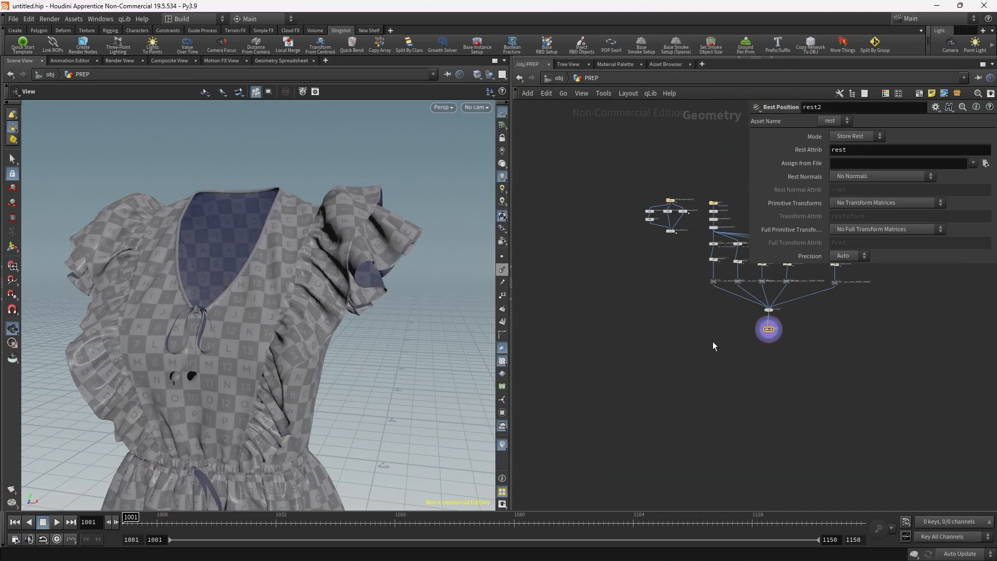
pyautogui.moveTo(712, 343); pyautogui.dragTo(692, 357, button='middle')
pyautogui.scroll(-5, 304, 255)
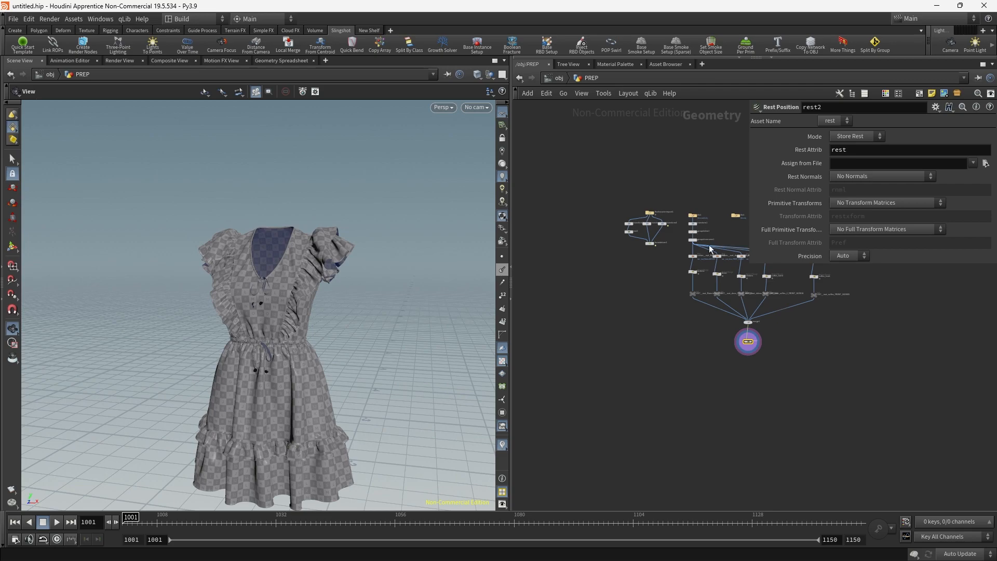
# Display the Bone Deform node and view the full posed character at the first frame
pyautogui.scroll(6, 651, 243)
pyautogui.click(660, 244)
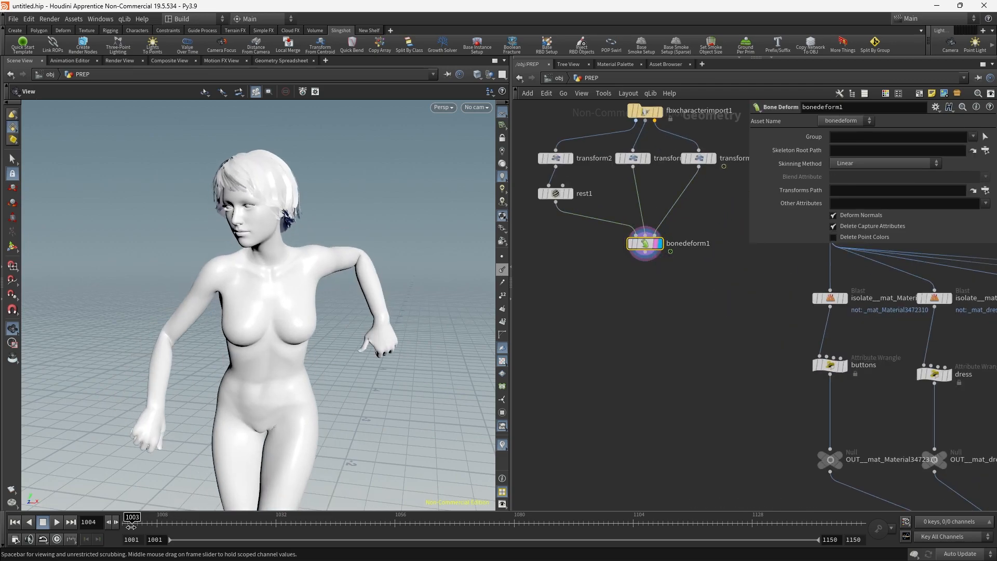
pyautogui.scroll(-3, 247, 294)
pyautogui.moveTo(248, 295); pyautogui.dragTo(301, 163, button='middle')
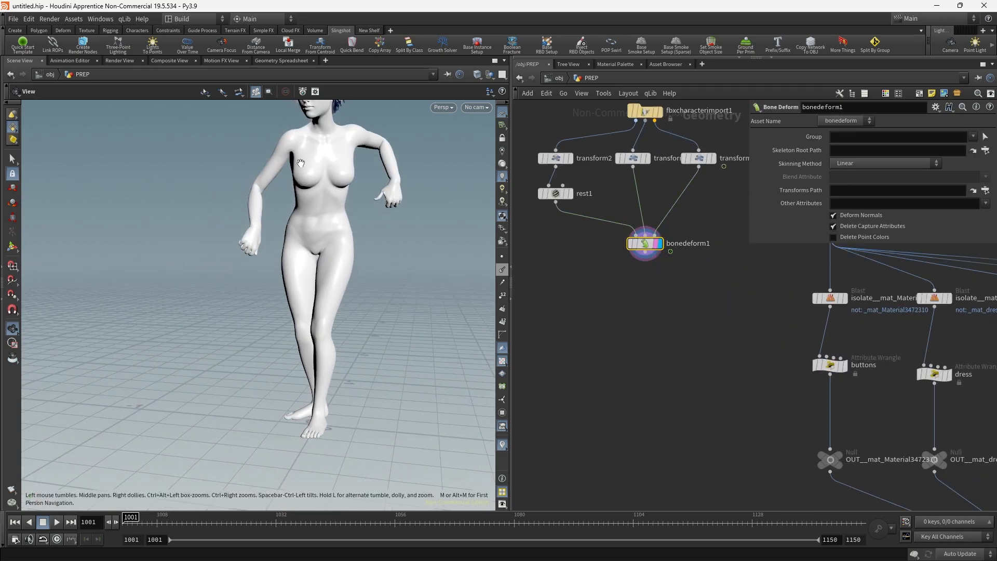
pyautogui.scroll(-3, 330, 280)
pyautogui.scroll(-3, 701, 366)
# Show the dress's Rest Position node together with the displayed character and compare their poses from the side
pyautogui.moveTo(699, 368); pyautogui.dragTo(527, 194, button='middle')
pyautogui.scroll(6, 755, 363)
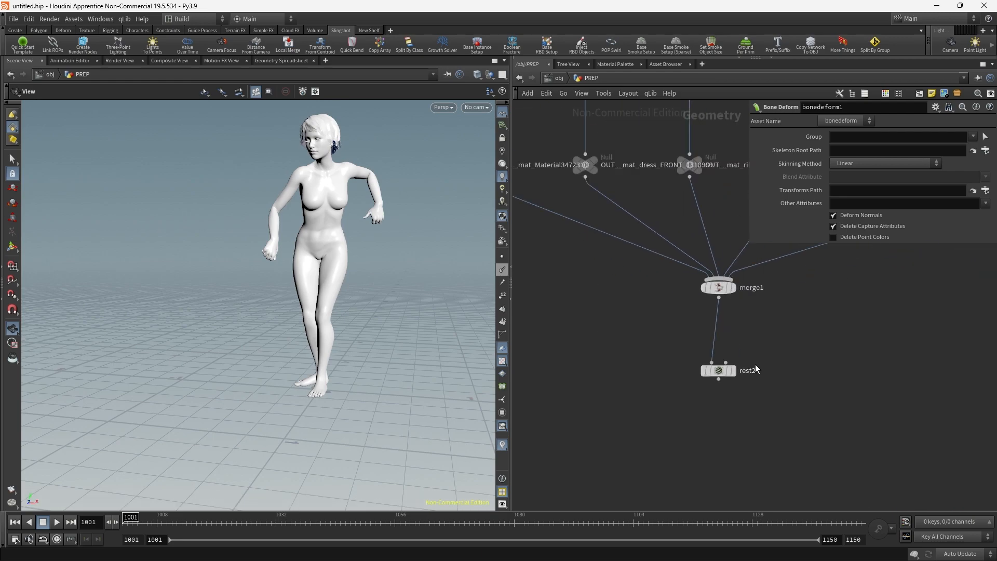
pyautogui.click(726, 372)
pyautogui.moveTo(351, 217); pyautogui.dragTo(510, 230)
pyautogui.scroll(-3, 552, 251)
pyautogui.moveTo(551, 252); pyautogui.dragTo(779, 345, button='middle')
pyautogui.scroll(-3, 768, 345)
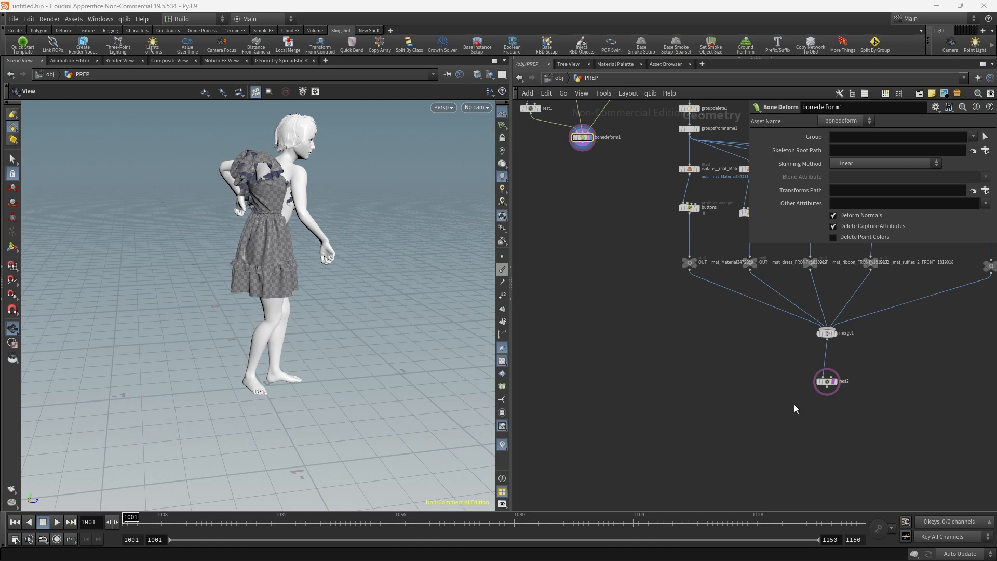
# Move the Bone Deform node further down in the character branch
pyautogui.scroll(-3, 794, 405)
pyautogui.moveTo(787, 403); pyautogui.dragTo(705, 394, button='middle')
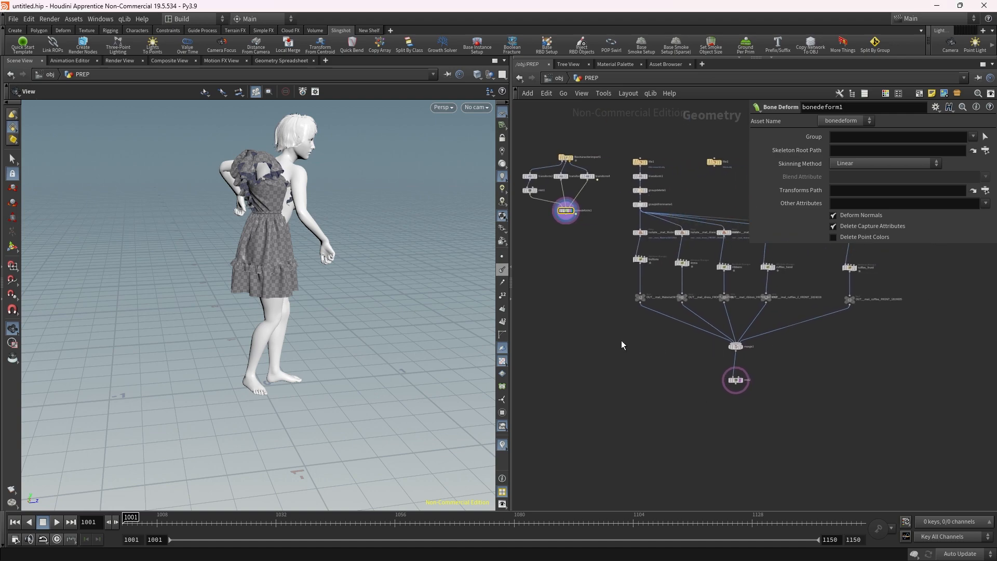
pyautogui.moveTo(589, 290); pyautogui.dragTo(618, 292, button='middle')
pyautogui.moveTo(582, 213); pyautogui.dragTo(590, 305)
pyautogui.scroll(3, 587, 303)
# Add an Attribute Wrangle below the Bone Deform node, connected to its output
pyautogui.click(597, 300)
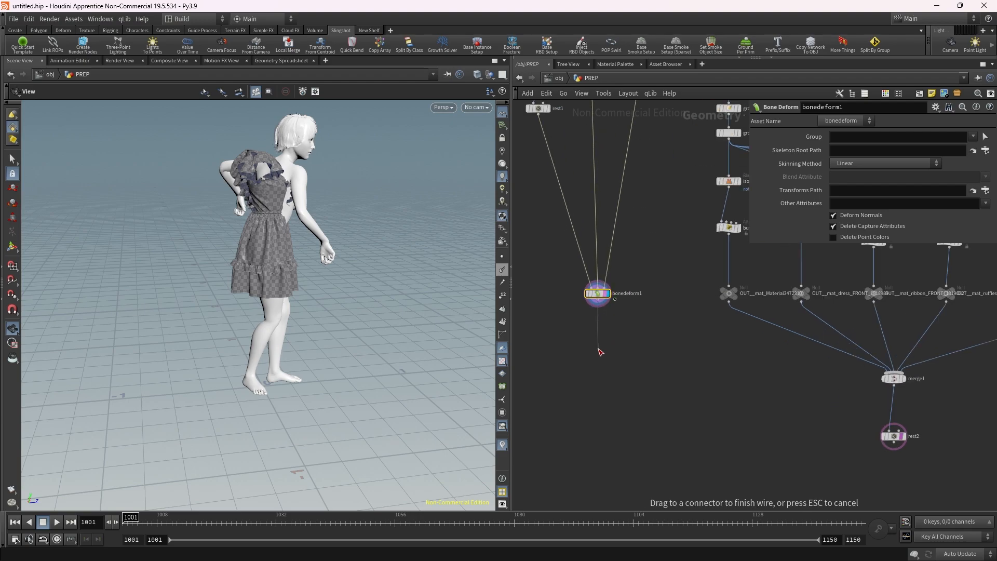
pyautogui.press('Tab')
pyautogui.write('attribw')
pyautogui.press('Return')
pyautogui.click(598, 348)
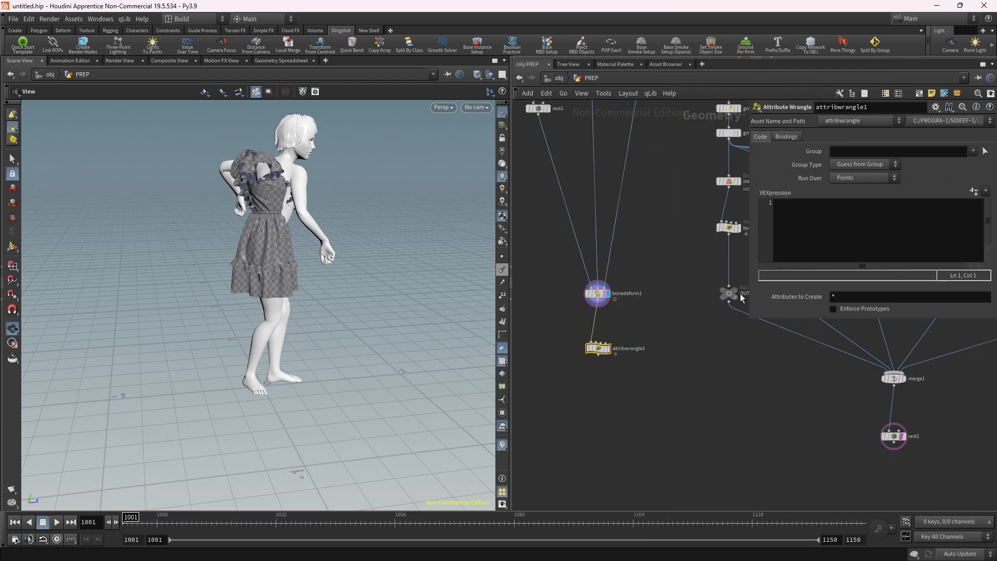
# Write v@P = v@rest; as the VEX code of the character's Attribute Wrangle
pyautogui.click(787, 234)
pyautogui.write('v@P =')
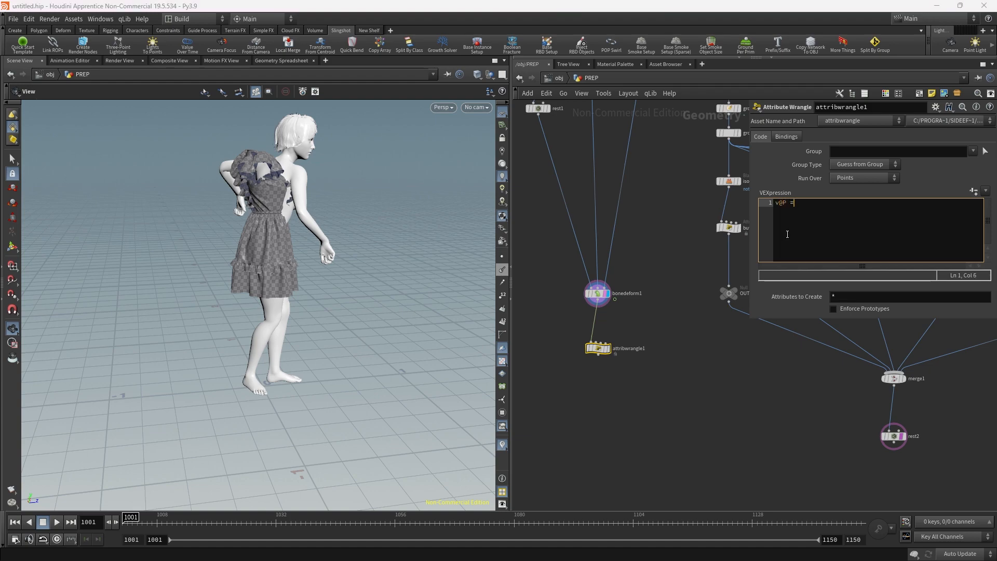
pyautogui.write(' v@re')
pyautogui.hotkey('ctrl', 'Return')
# Display the character's wrangle along with the dress and examine the garment's fit on the rest pose
pyautogui.scroll(3, 622, 358)
pyautogui.click(598, 342)
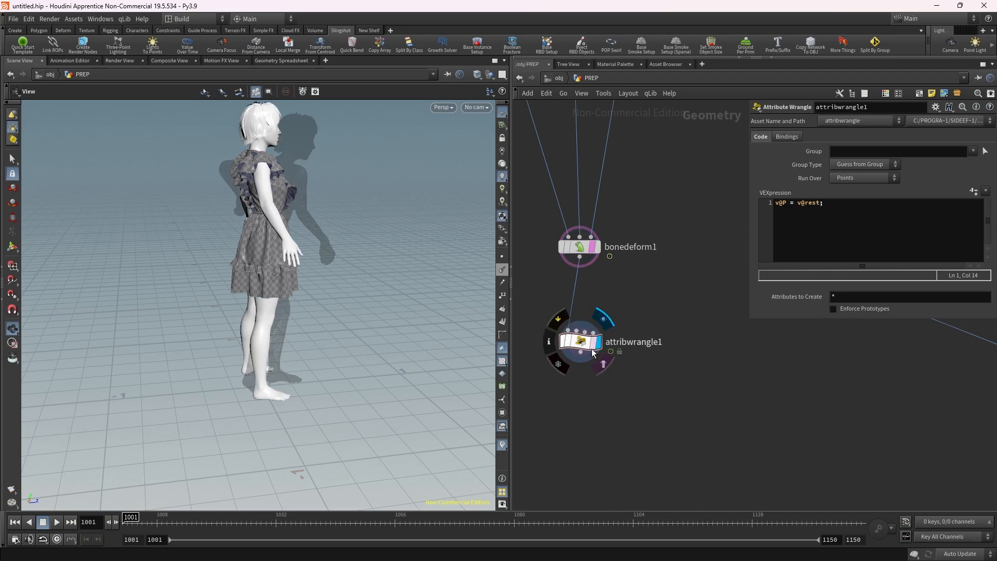
pyautogui.click(592, 342)
pyautogui.moveTo(333, 234); pyautogui.dragTo(93, 245)
pyautogui.scroll(-3, 522, 243)
pyautogui.click(851, 386)
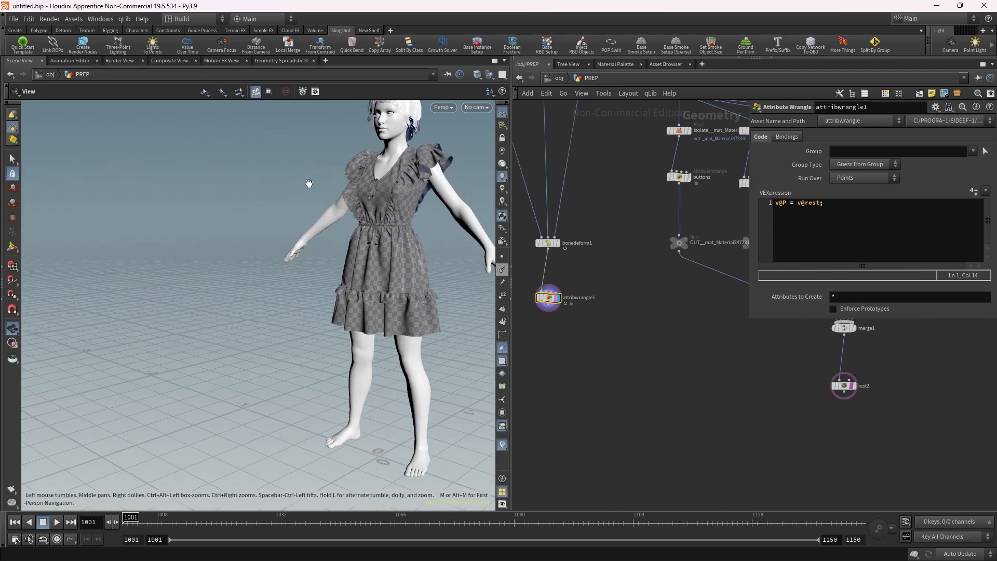
# Move the character's rest-pose Attribute Wrangle away from under the Bone Deform node, over toward the dress branch
pyautogui.moveTo(309, 185); pyautogui.dragTo(387, 193)
pyautogui.scroll(3, 527, 314)
pyautogui.moveTo(554, 291); pyautogui.dragTo(755, 361)
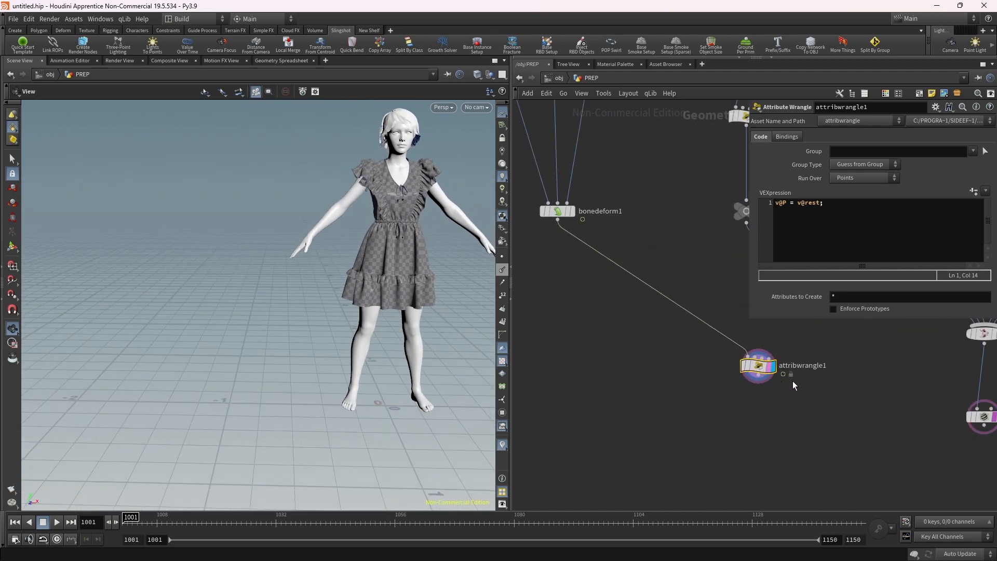
# Add a Point Deform node below the character's wrangle and the dress's Rest node
pyautogui.scroll(-3, 737, 366)
pyautogui.press('Tab')
pyautogui.write('poi')
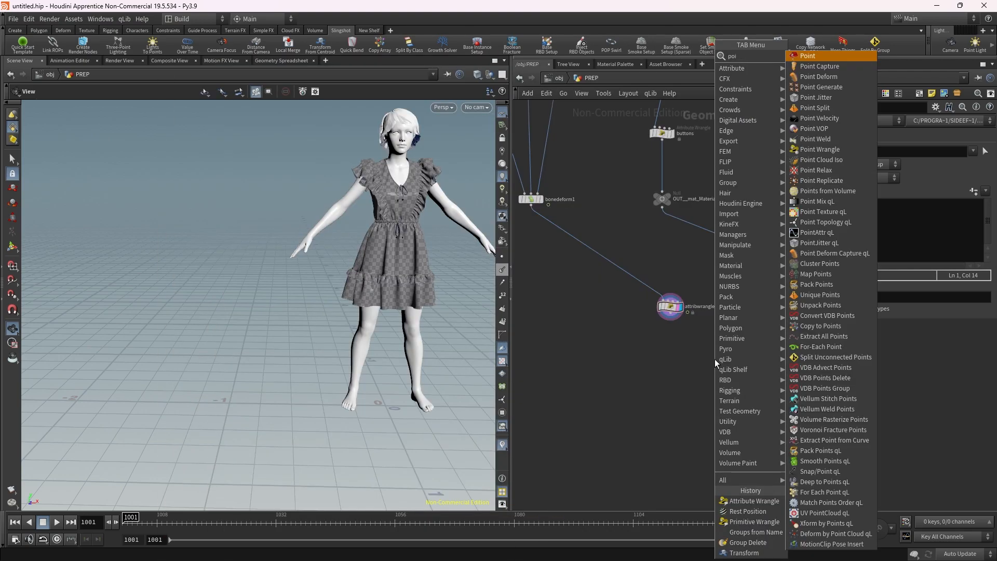
pyautogui.write('ntde')
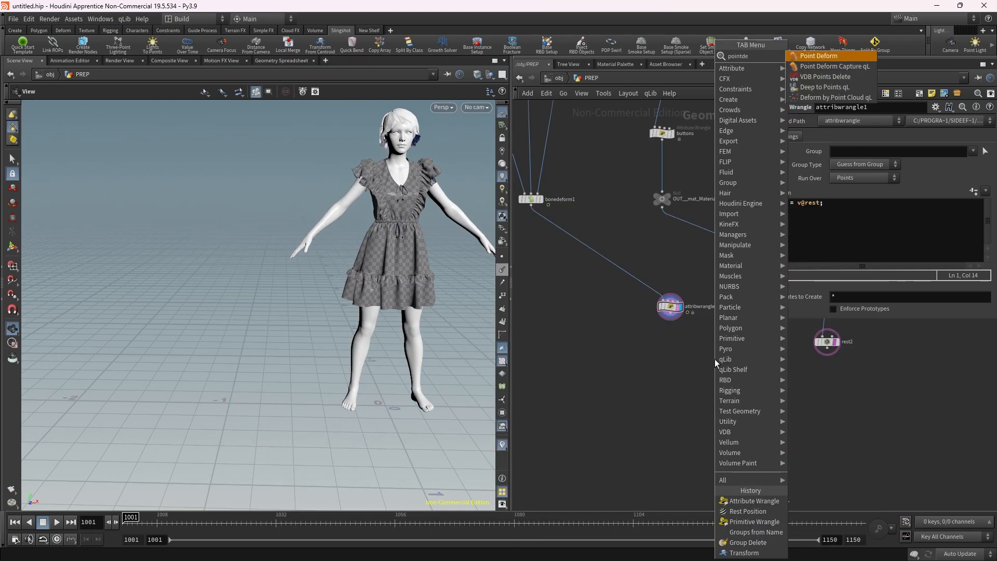
pyautogui.press('Return')
pyautogui.click(735, 367)
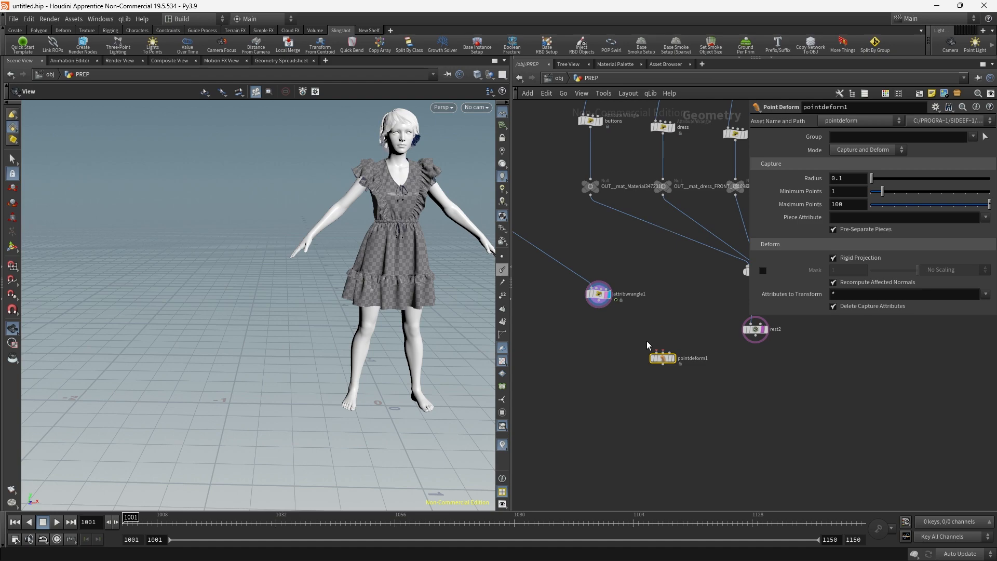
# Wire the dress's Rest node, the rest-pose wrangle and the Bone Deform into the Point Deform's three inputs, and display it
pyautogui.moveTo(598, 303); pyautogui.dragTo(648, 347)
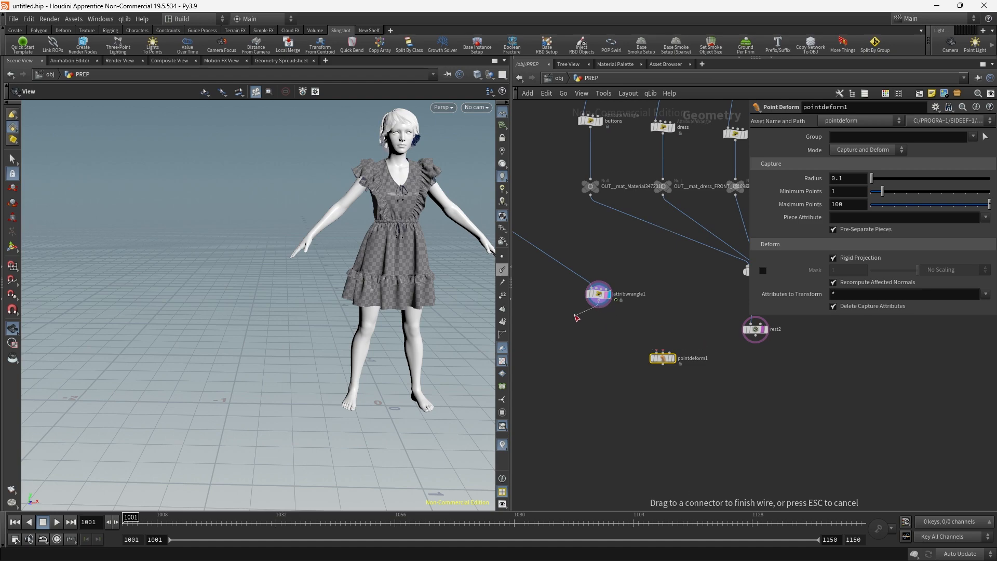
pyautogui.moveTo(574, 315); pyautogui.dragTo(574, 314)
pyautogui.moveTo(756, 336); pyautogui.dragTo(666, 391)
pyautogui.click(666, 385)
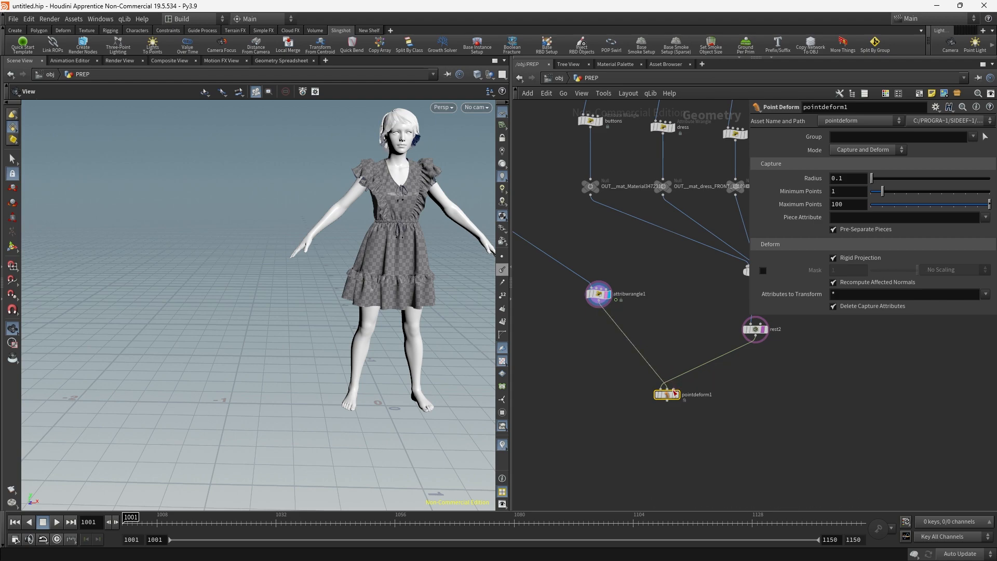
pyautogui.click(673, 389)
pyautogui.keyDown('alt'); pyautogui.click(676, 276); pyautogui.keyUp('alt')
pyautogui.moveTo(578, 241); pyautogui.dragTo(746, 312, button='middle')
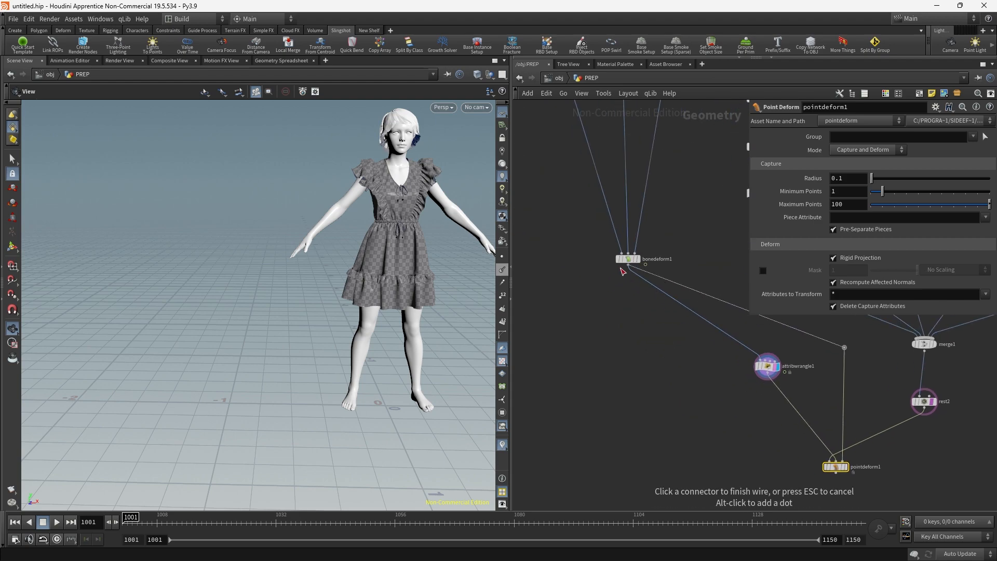
pyautogui.click(624, 267)
pyautogui.moveTo(865, 481); pyautogui.dragTo(710, 385, button='middle')
pyautogui.scroll(5, 697, 371)
pyautogui.click(664, 355)
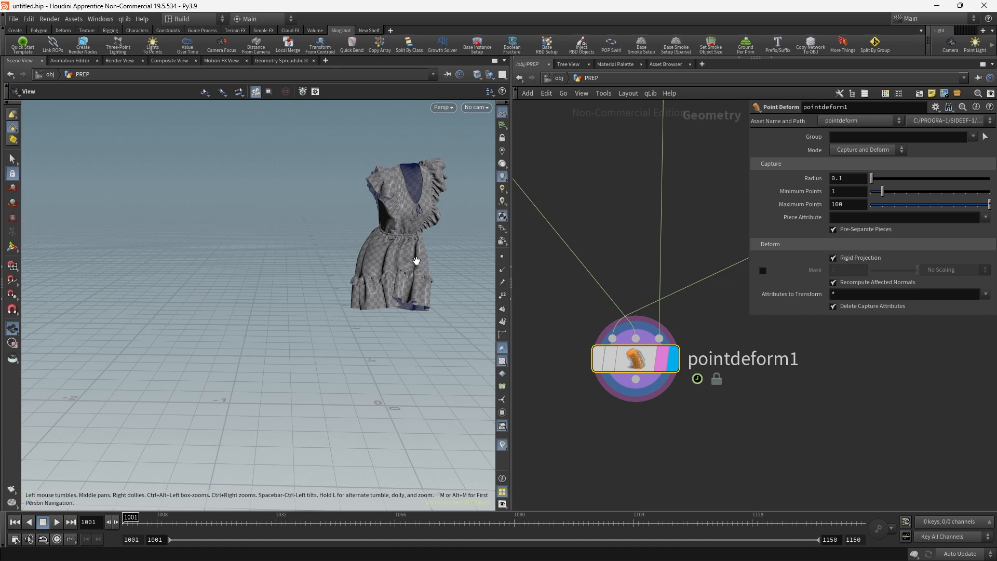
# Merge the Bone Deform and Point Deform outputs and display the merged character and dress
pyautogui.scroll(-5, 724, 410)
pyautogui.moveTo(674, 400); pyautogui.dragTo(765, 385, button='middle')
pyautogui.moveTo(546, 278); pyautogui.dragTo(571, 220)
pyautogui.keyDown('shift'); pyautogui.moveTo(687, 415); pyautogui.dragTo(614, 430); pyautogui.keyUp('shift')
pyautogui.scroll(3, 708, 378)
pyautogui.scroll(3, 616, 438)
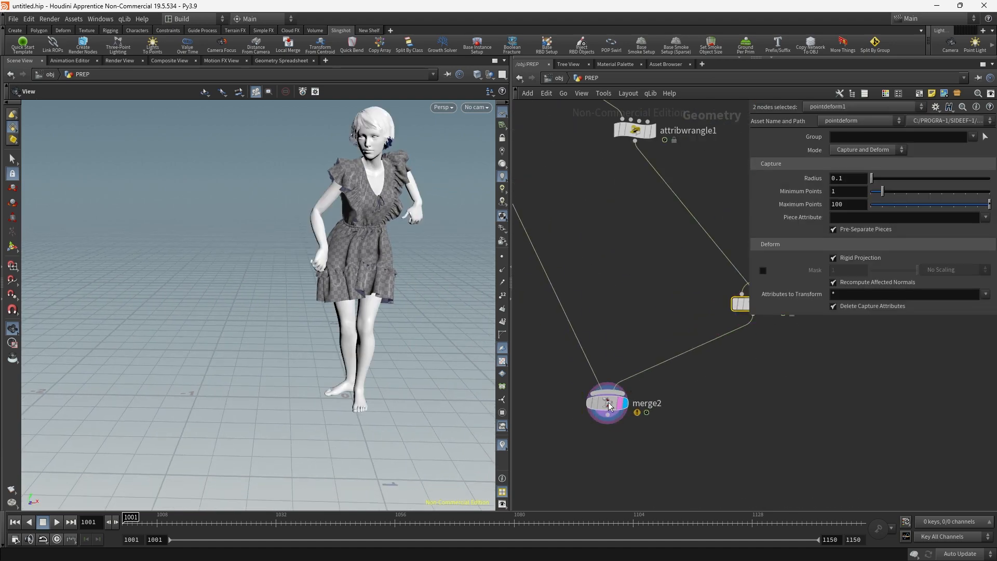
# Scrub the timeline to frame 1137 and examine how the dress follows the animated character
pyautogui.click(606, 403)
pyautogui.click(271, 517)
pyautogui.moveTo(291, 517)
pyautogui.mouseDown()
pyautogui.moveTo(782, 539)
pyautogui.moveTo(796, 522)
pyautogui.mouseUp()
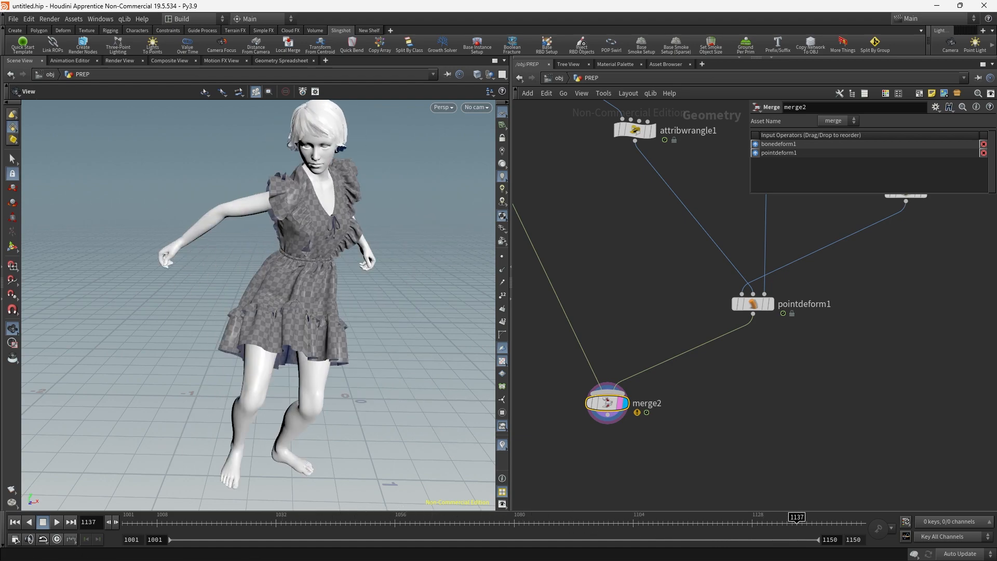
# Delete the Merge node that joins the Bone Deform and Point Deform outputs
pyautogui.scroll(-2, 608, 382)
pyautogui.moveTo(653, 428); pyautogui.dragTo(855, 368, button='middle')
pyautogui.scroll(2, 854, 368)
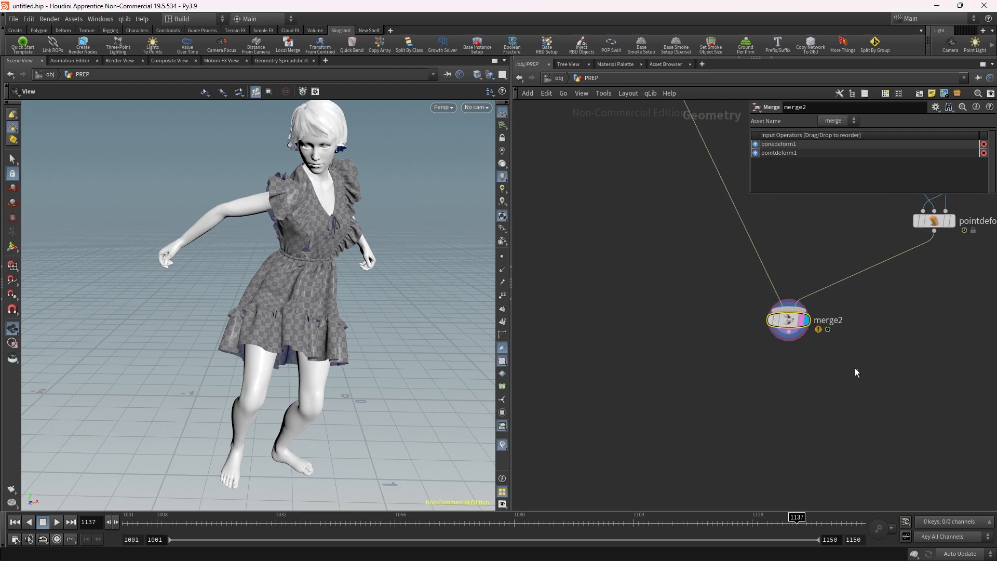
pyautogui.scroll(-2, 684, 270)
pyautogui.moveTo(684, 270); pyautogui.dragTo(679, 315, button='middle')
pyautogui.press('Delete')
pyautogui.moveTo(815, 316); pyautogui.dragTo(721, 334, button='middle')
pyautogui.scroll(3, 727, 329)
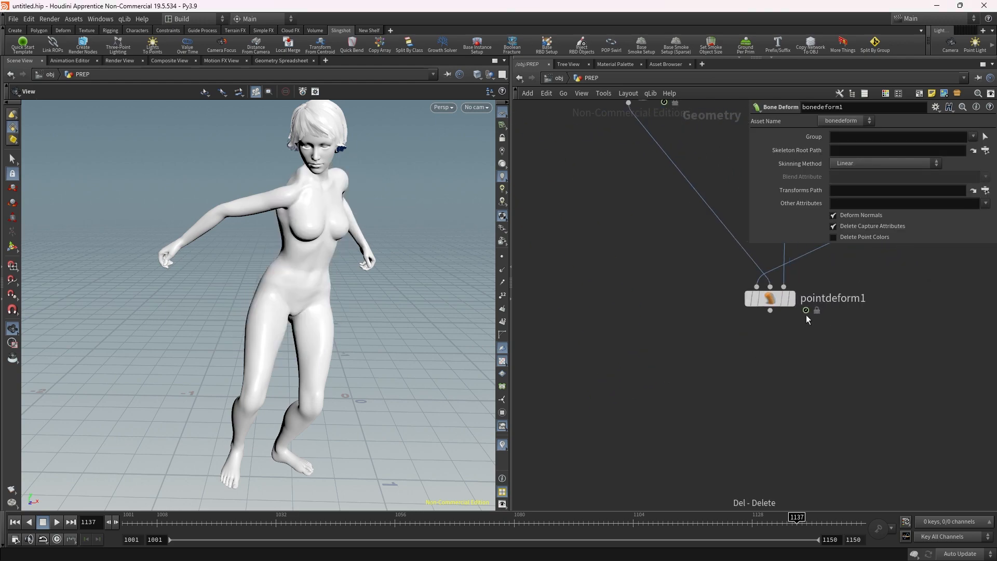
# Display only the Point Deform's dress, inspect its deformation, and return the timeline to frame 1001
pyautogui.click(791, 299)
pyautogui.click(755, 300)
pyautogui.scroll(-2, 574, 314)
pyautogui.moveTo(574, 315); pyautogui.dragTo(675, 447, button='middle')
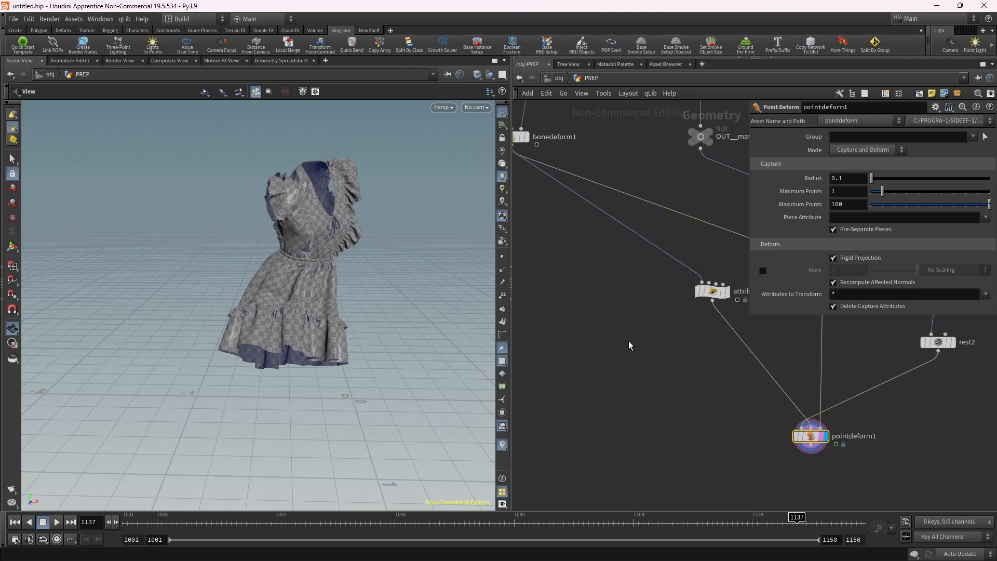
pyautogui.moveTo(213, 239); pyautogui.dragTo(251, 232)
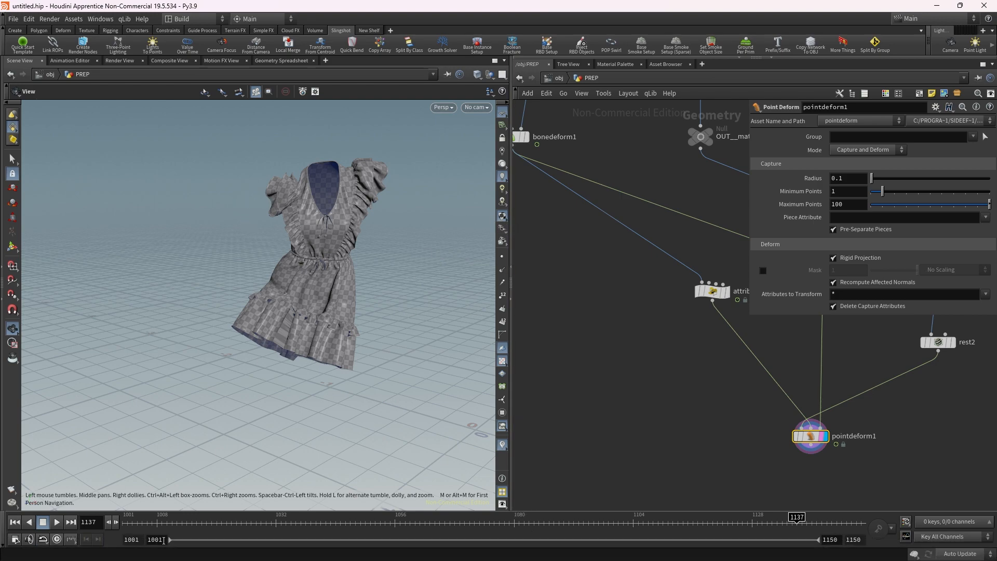
pyautogui.moveTo(142, 521); pyautogui.dragTo(120, 525)
# Combine the Bone Deform character and the Point Deform dress in a displayed Merge node at frame 1001
pyautogui.scroll(-4, 185, 383)
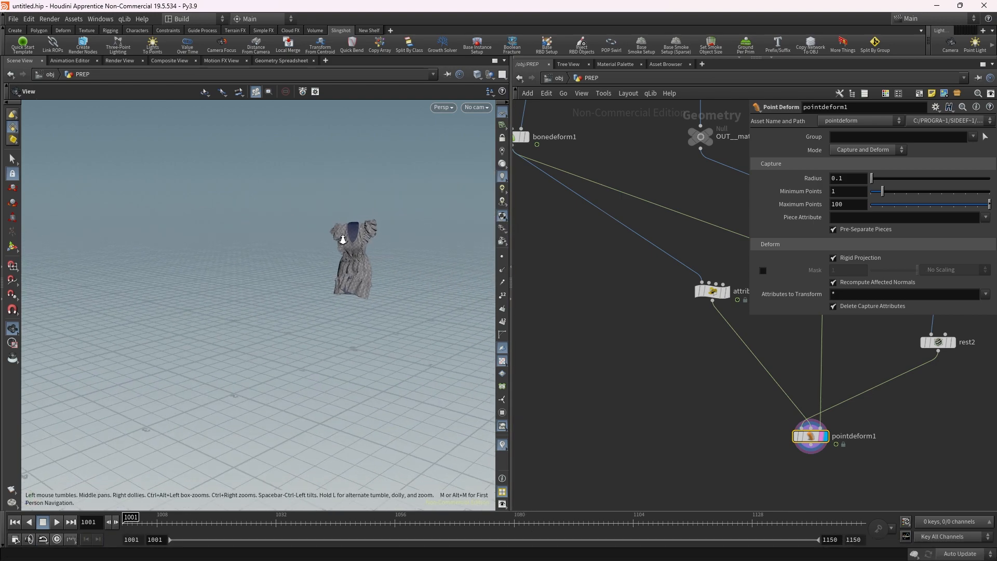
pyautogui.scroll(3, 342, 240)
pyautogui.moveTo(343, 240); pyautogui.dragTo(386, 244)
pyautogui.scroll(-3, 598, 329)
pyautogui.moveTo(548, 224); pyautogui.dragTo(585, 462)
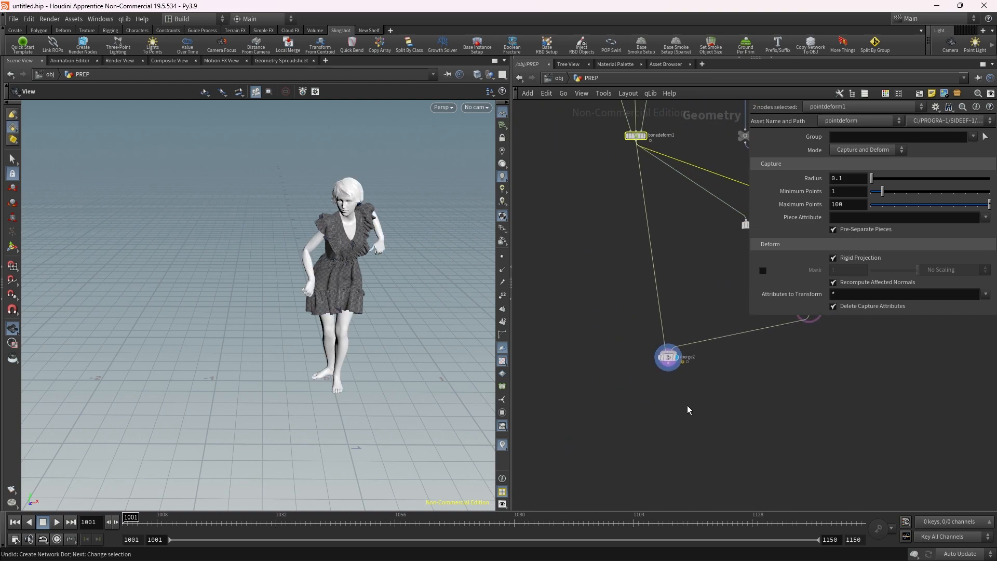
pyautogui.scroll(2, 675, 364)
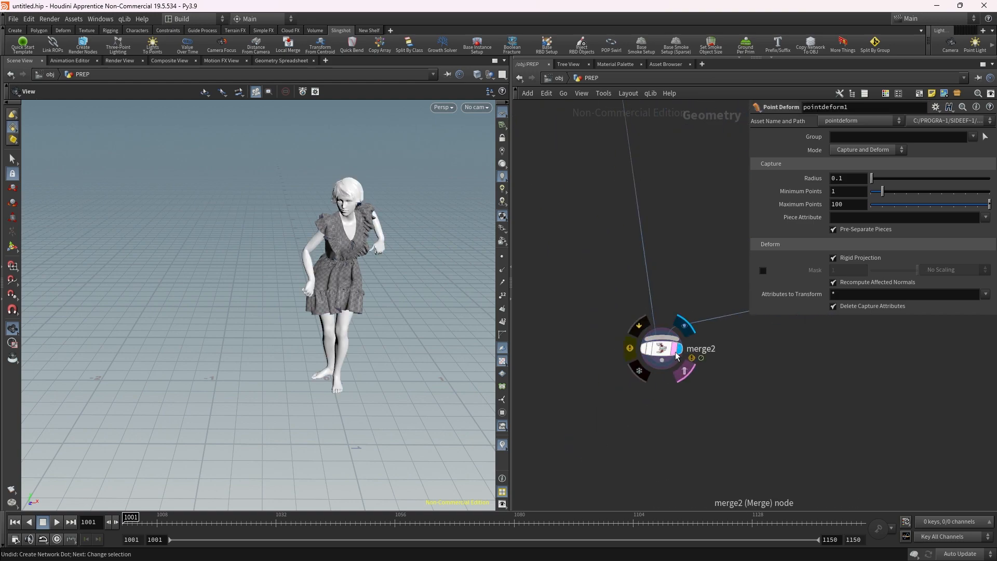
# Duplicate the v@P = v@rest; wrangle below the character-and-dress Merge, feed it from the Merge, and display the copy
pyautogui.scroll(-4, 677, 356)
pyautogui.click(712, 210)
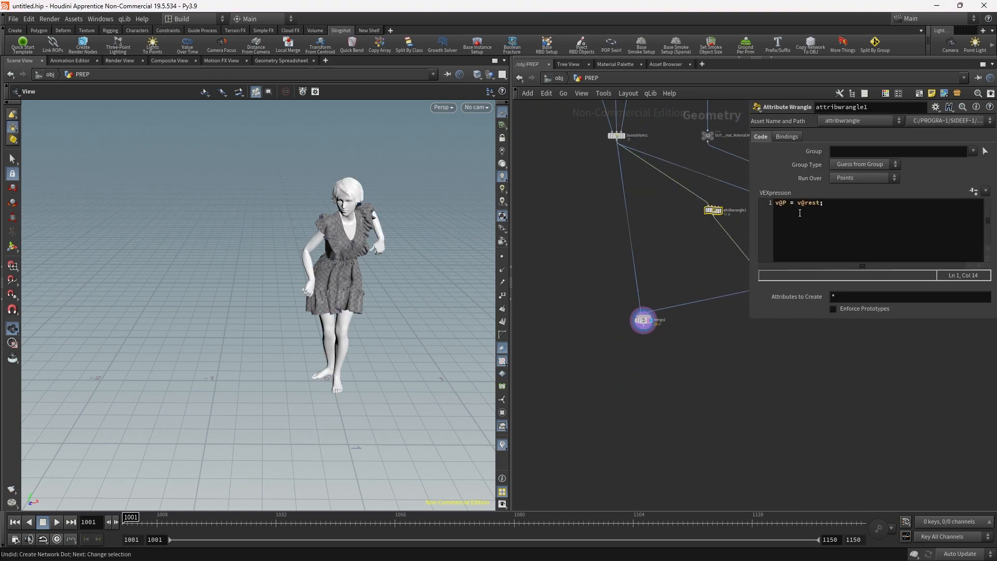
pyautogui.keyDown('alt'); pyautogui.moveTo(716, 210); pyautogui.dragTo(617, 359); pyautogui.keyUp('alt')
pyautogui.scroll(3, 617, 359)
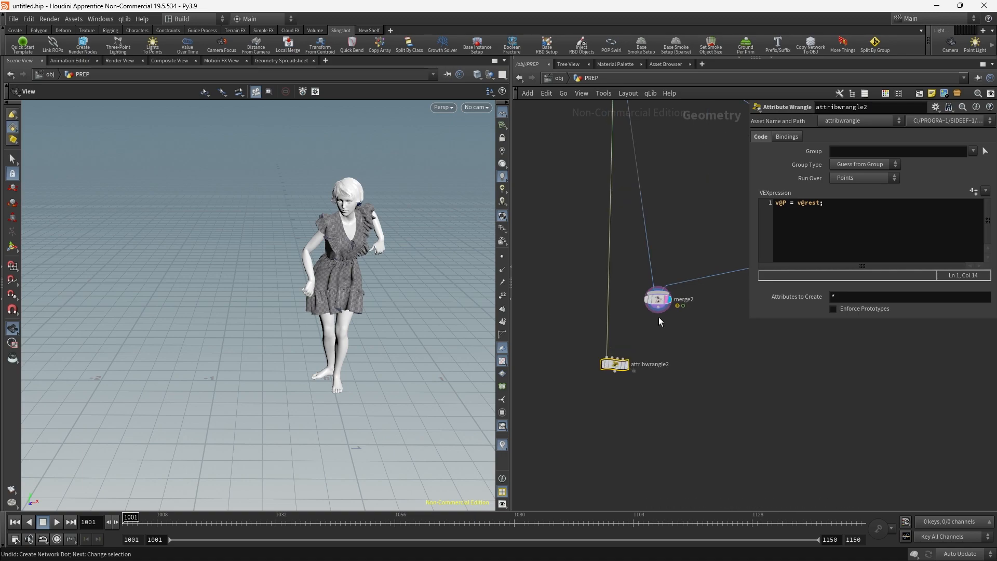
pyautogui.moveTo(657, 309); pyautogui.dragTo(609, 357)
pyautogui.scroll(3, 619, 366)
pyautogui.click(630, 363)
pyautogui.scroll(4, 408, 182)
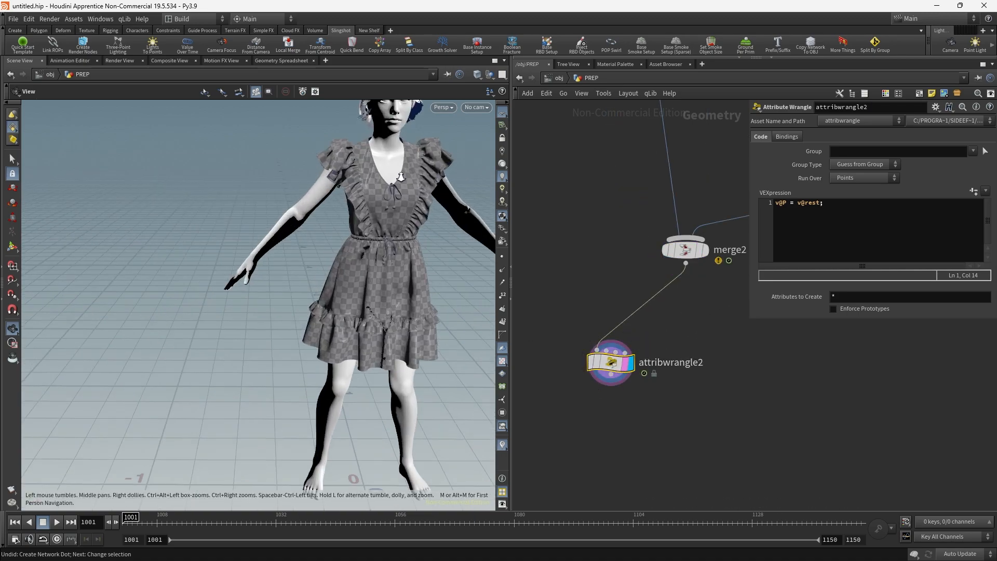
# Set the Point Deform's Attributes to Transform to * ^rest so the rest attribute is excluded
pyautogui.moveTo(397, 197); pyautogui.dragTo(299, 267, button='middle')
pyautogui.moveTo(299, 266); pyautogui.dragTo(302, 243)
pyautogui.scroll(-4, 696, 367)
pyautogui.moveTo(696, 367); pyautogui.dragTo(546, 424, button='middle')
pyautogui.moveTo(730, 341); pyautogui.dragTo(646, 291)
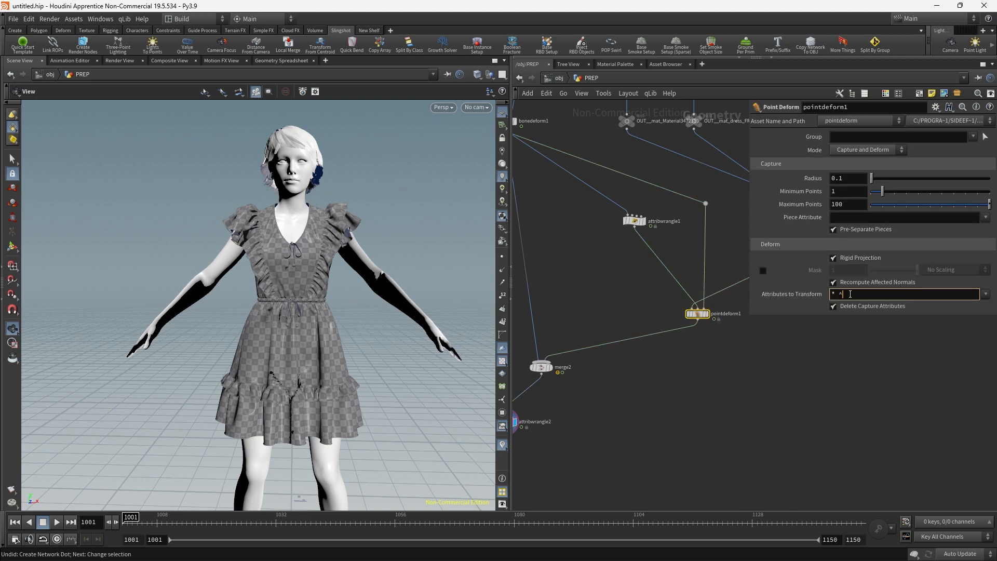
pyautogui.scroll(4, 690, 327)
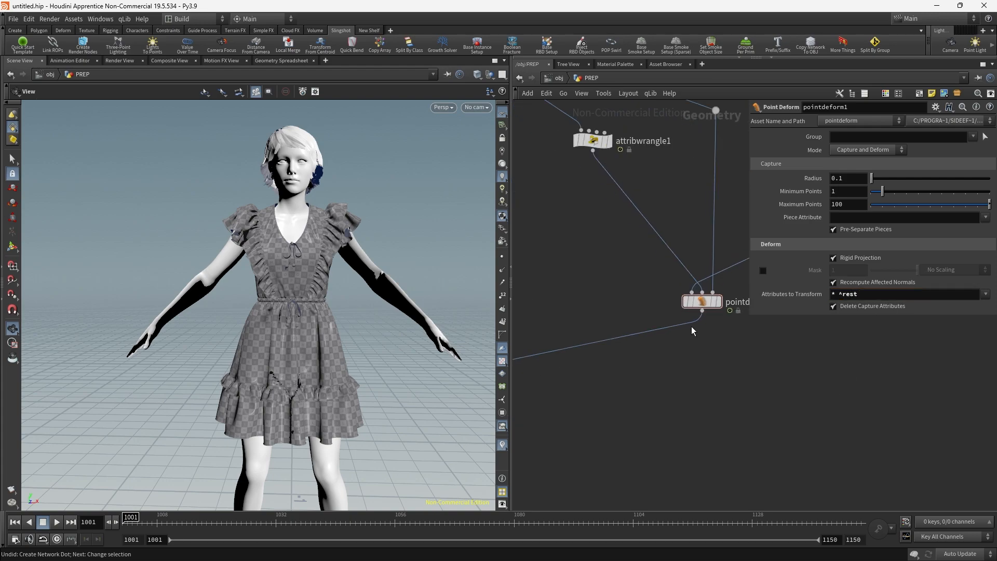
pyautogui.scroll(-4, 796, 372)
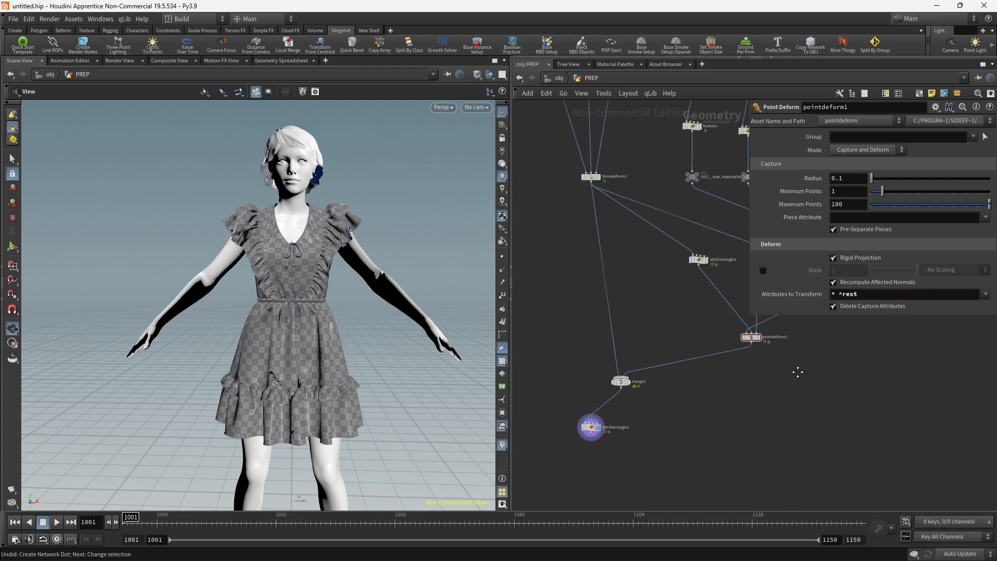
# Branch a Time Shift node off the character-and-dress Merge, beside the rest-pose wrangle
pyautogui.moveTo(796, 372); pyautogui.dragTo(846, 370, button='middle')
pyautogui.scroll(6, 596, 419)
pyautogui.click(684, 438)
pyautogui.scroll(-2, 684, 439)
pyautogui.moveTo(758, 437); pyautogui.dragTo(648, 389, button='middle')
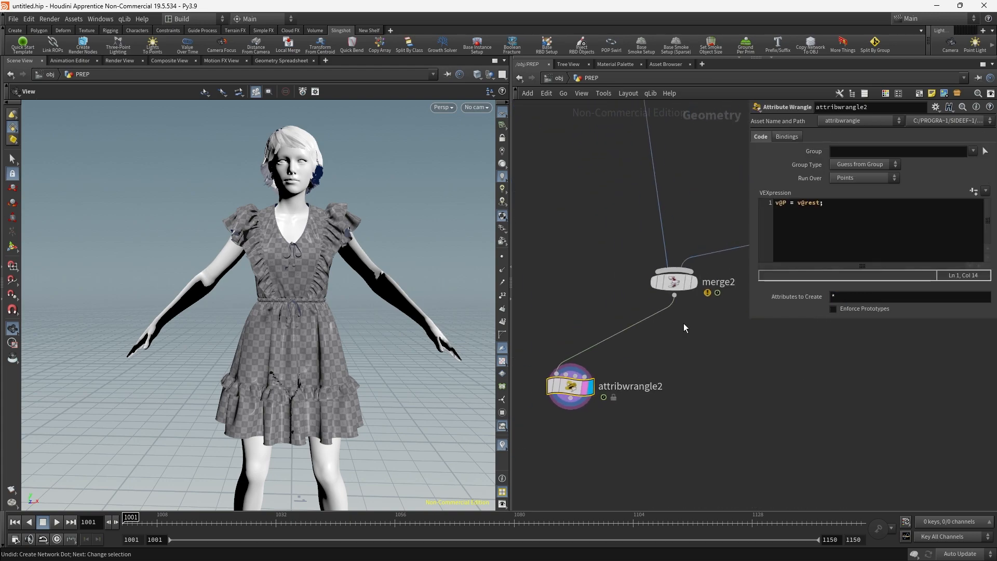
pyautogui.moveTo(674, 295); pyautogui.dragTo(743, 363)
pyautogui.write('timeshift')
pyautogui.press('Return')
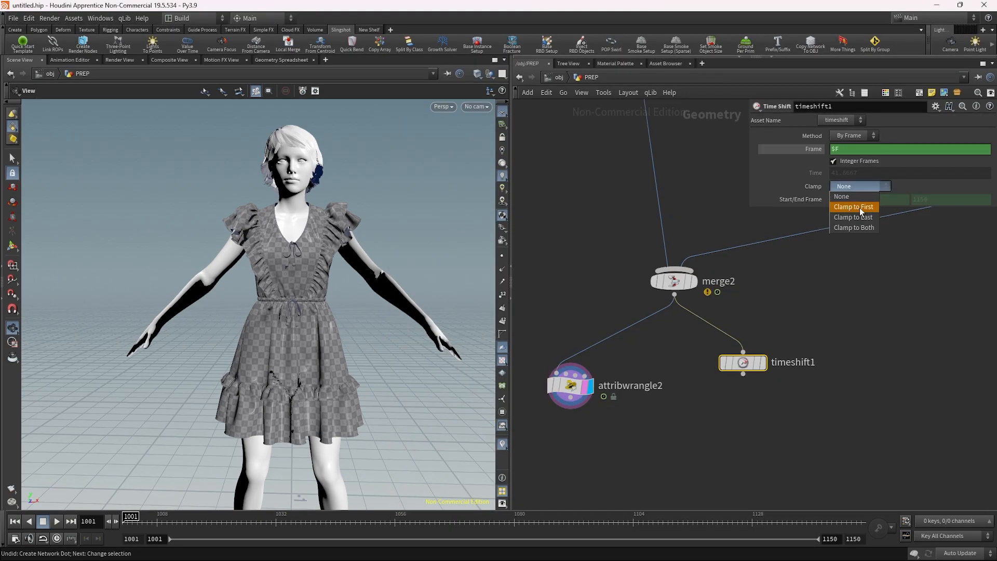
# Set the Time Shift to Clamp to First with start frame 1001, and place the node slightly lower
pyautogui.click(859, 208)
pyautogui.click(862, 199)
pyautogui.write('1')
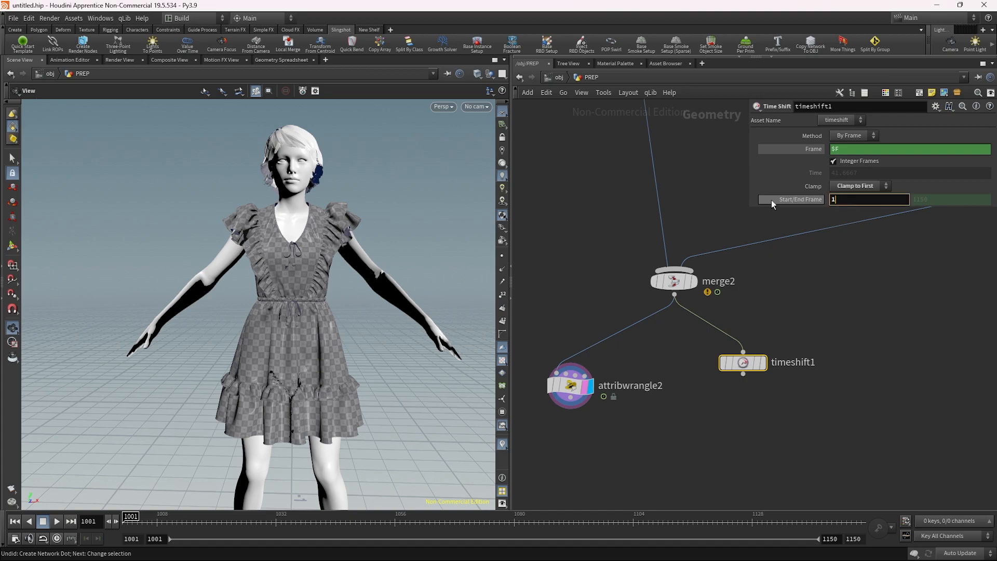
pyautogui.write('001')
pyautogui.press('Return')
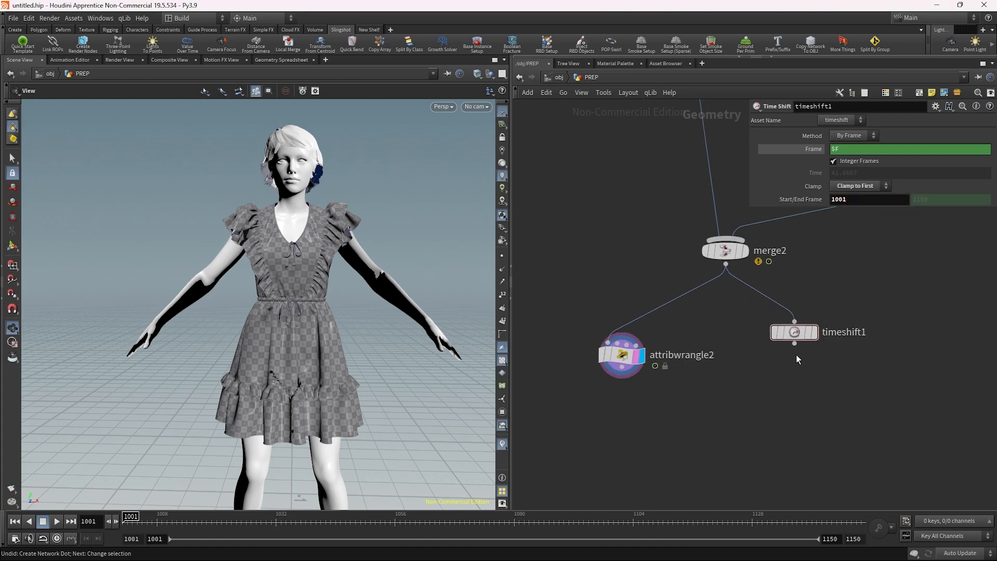
pyautogui.moveTo(794, 332); pyautogui.dragTo(805, 362)
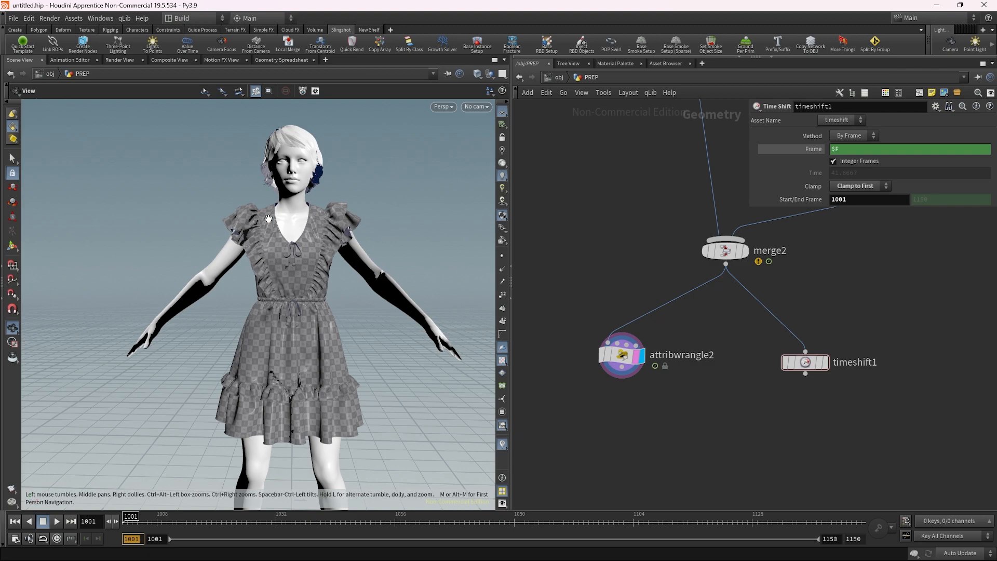
# Set the timeline's start frame to 970 and go to frame 970
pyautogui.write('970')
pyautogui.press('Return')
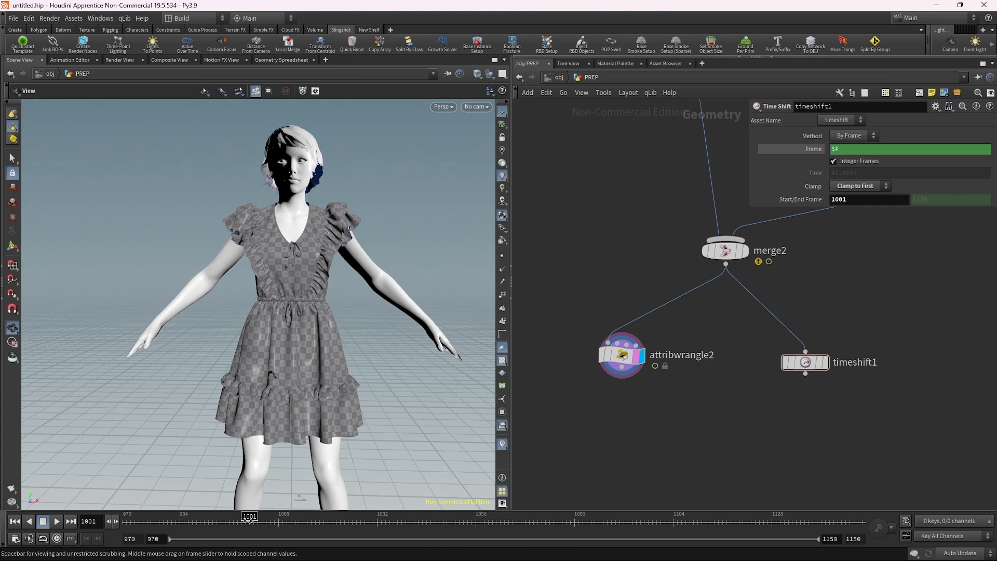
pyautogui.moveTo(165, 519); pyautogui.dragTo(125, 518)
# Add a Blend Shapes node below the rest-pose wrangle and the Time Shift
pyautogui.scroll(-3, 703, 234)
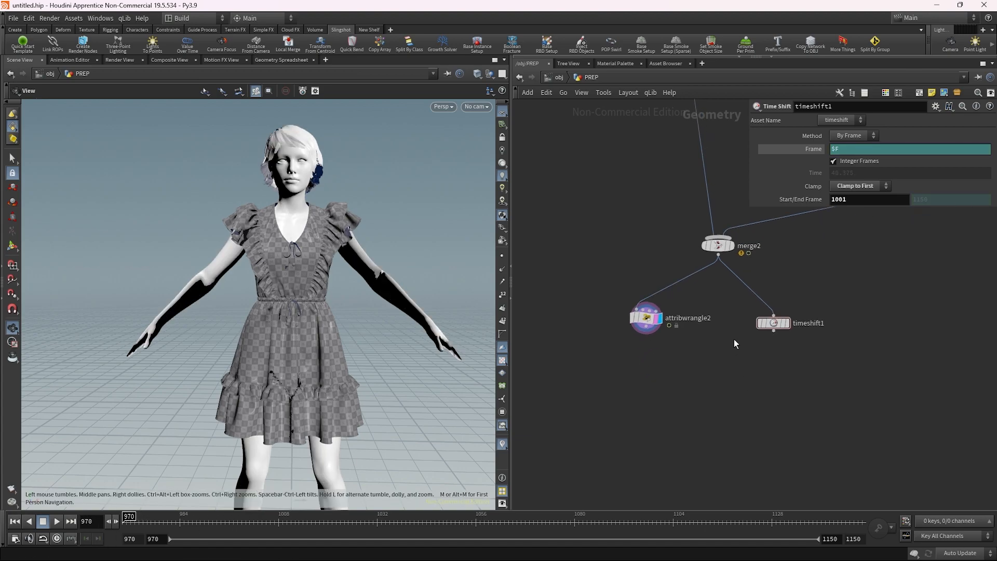
pyautogui.scroll(3, 580, 412)
pyautogui.press('Tab')
pyautogui.write('blend')
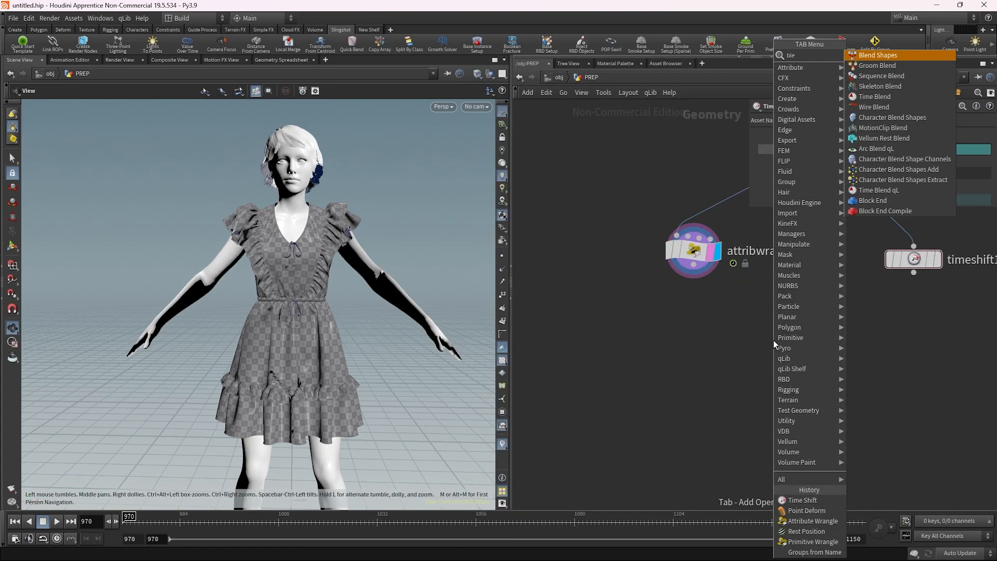
pyautogui.press('Return')
pyautogui.click(794, 373)
# Connect the rest-pose wrangle as the Blend Shapes' first input and the Time Shift as its second, and display the result
pyautogui.click(693, 264)
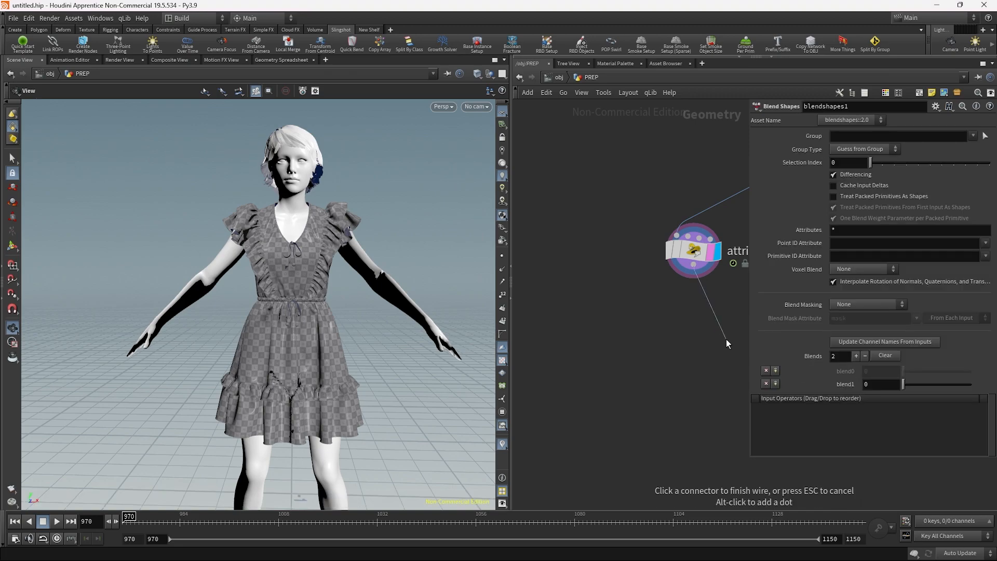
pyautogui.moveTo(759, 346); pyautogui.dragTo(547, 320, button='middle')
pyautogui.click(547, 320)
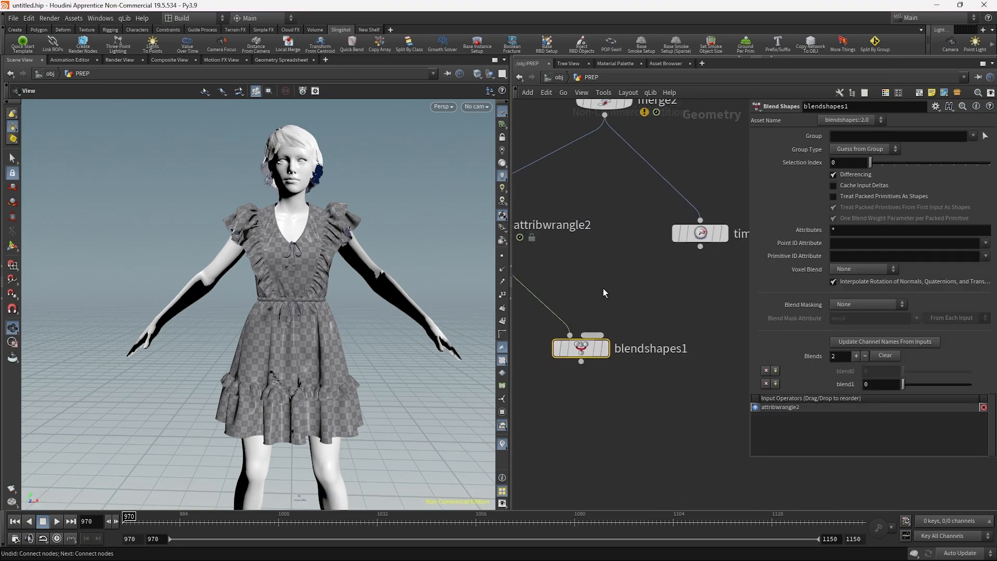
pyautogui.click(592, 335)
pyautogui.click(605, 347)
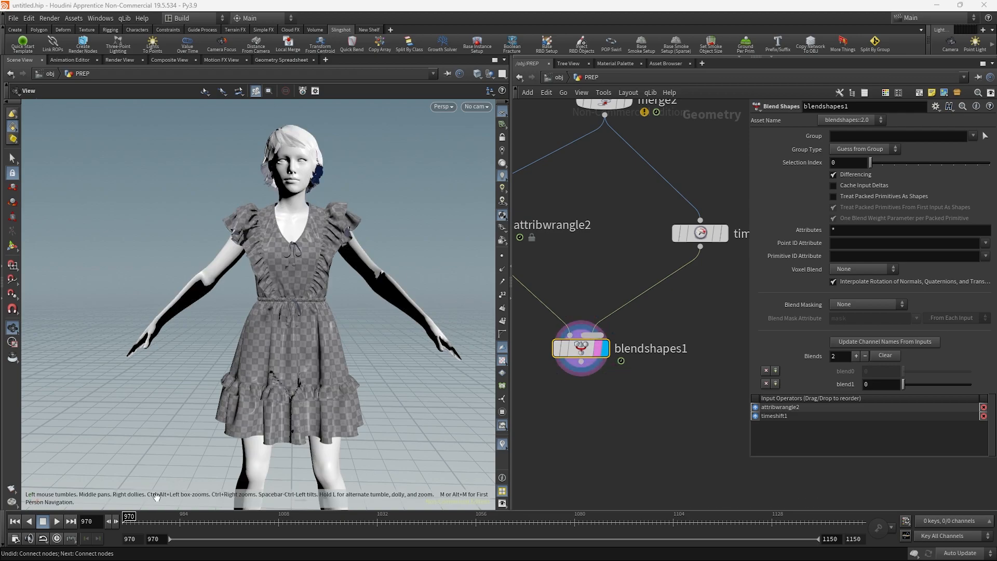
# Keyframe the Blend Shapes' blend1 weight at 0 on frame 970 and 1 on frame 1001
pyautogui.click(250, 522)
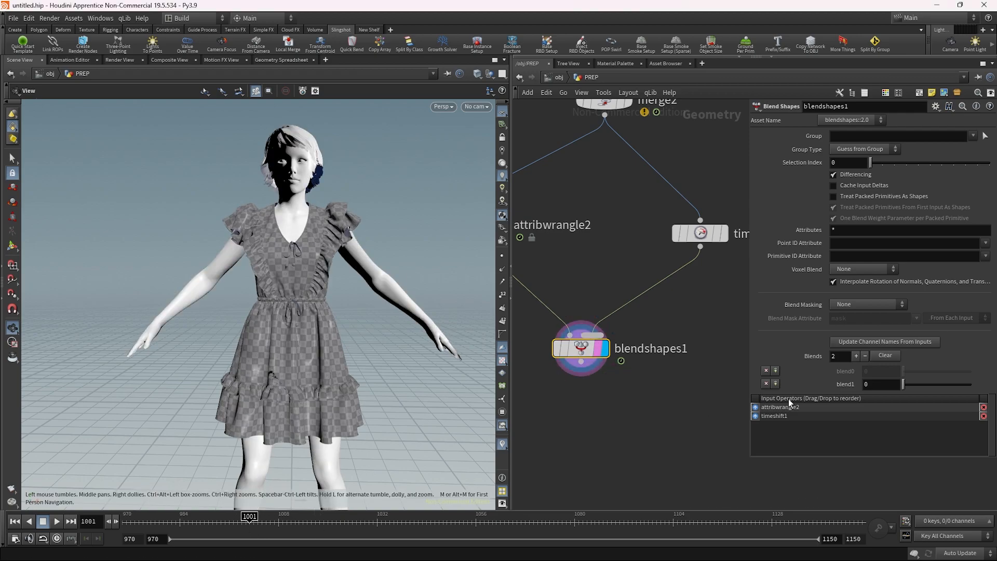
pyautogui.keyDown('alt'); pyautogui.click(843, 387); pyautogui.keyUp('alt')
pyautogui.click(17, 524)
pyautogui.keyDown('alt'); pyautogui.click(844, 385); pyautogui.keyUp('alt')
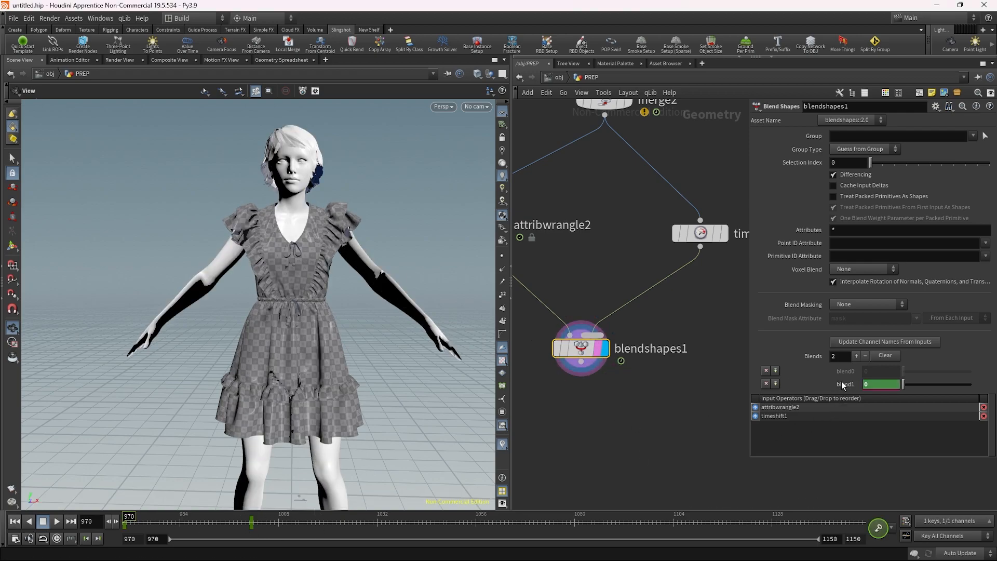
pyautogui.moveTo(147, 529); pyautogui.dragTo(251, 526)
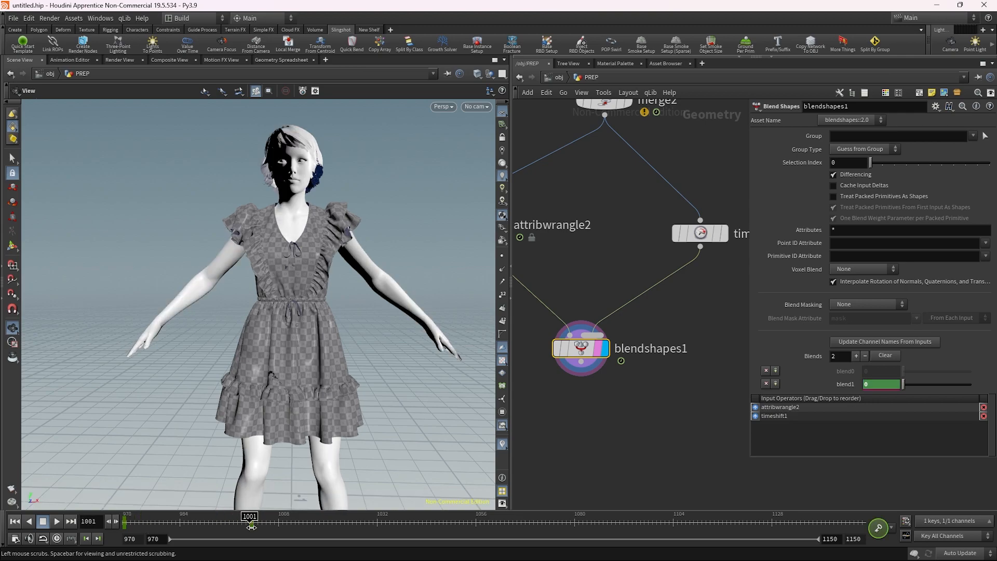
pyautogui.moveTo(974, 387); pyautogui.dragTo(979, 385)
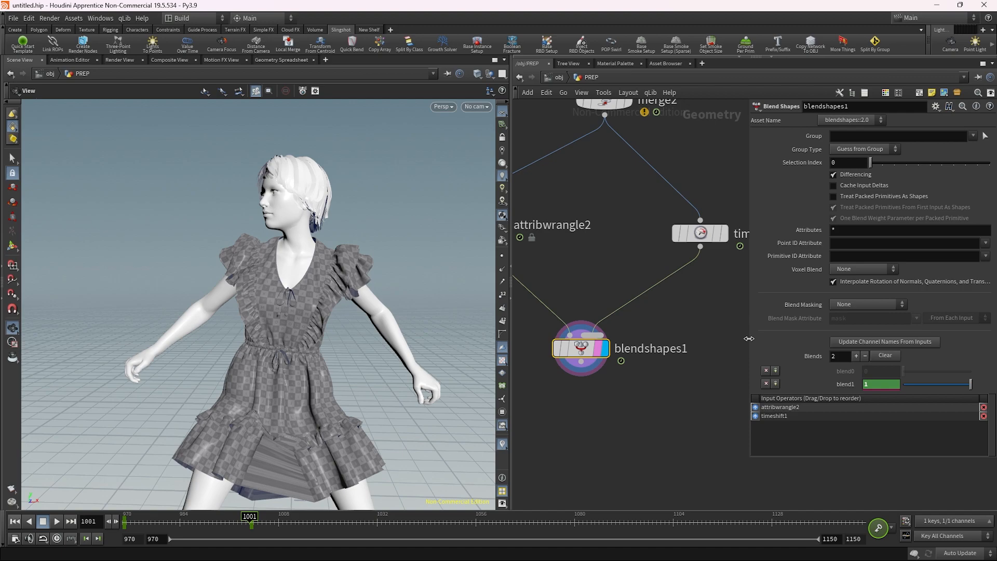
# Play and scrub the timeline to check how the character blends from the rest pose into the animation
pyautogui.moveTo(749, 339); pyautogui.dragTo(850, 341)
pyautogui.scroll(-3, 690, 354)
pyautogui.moveTo(690, 354); pyautogui.dragTo(743, 286, button='middle')
pyautogui.scroll(-4, 384, 327)
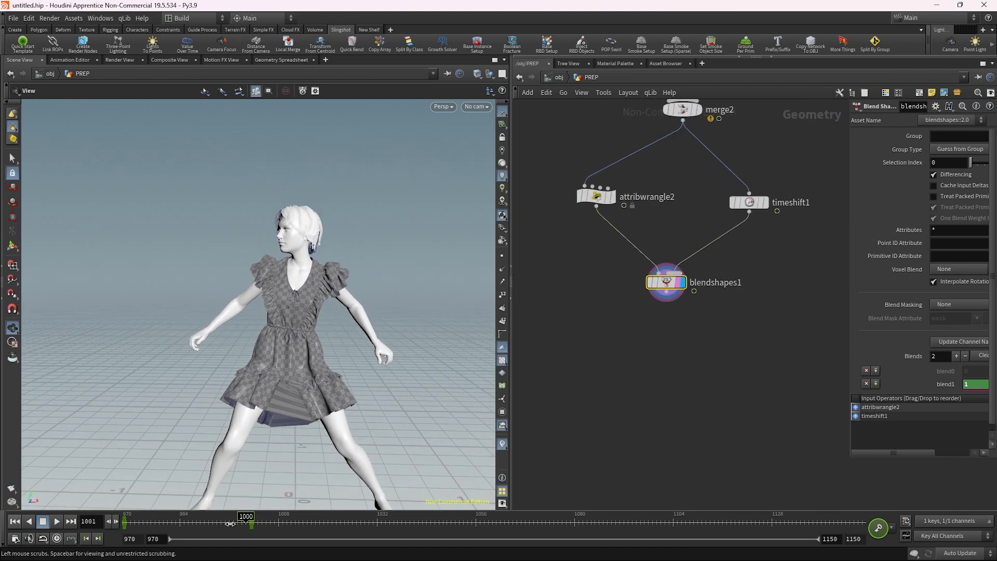
pyautogui.moveTo(209, 525); pyautogui.dragTo(87, 544)
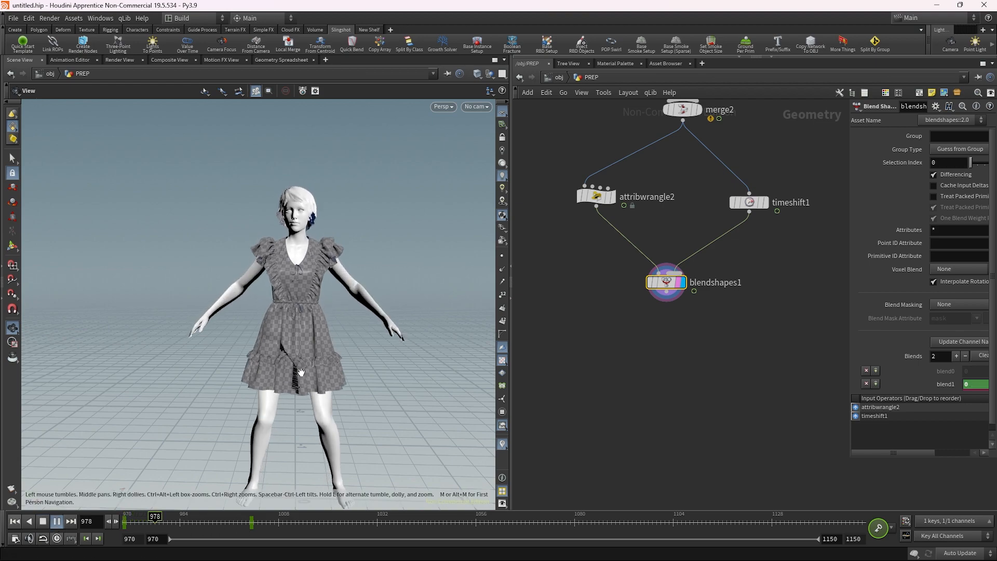
pyautogui.moveTo(209, 514); pyautogui.dragTo(626, 372)
pyautogui.scroll(-1, 625, 372)
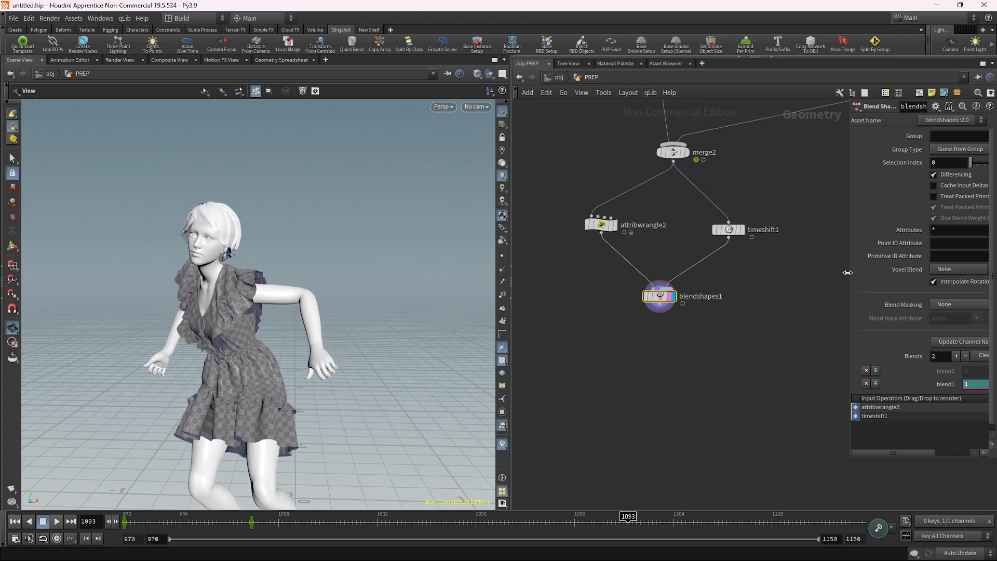
# Exclude the rest attribute from the blending by setting the Blend Shapes' Attributes to "* ^rest"
pyautogui.moveTo(847, 272); pyautogui.dragTo(746, 273)
pyautogui.click(839, 230)
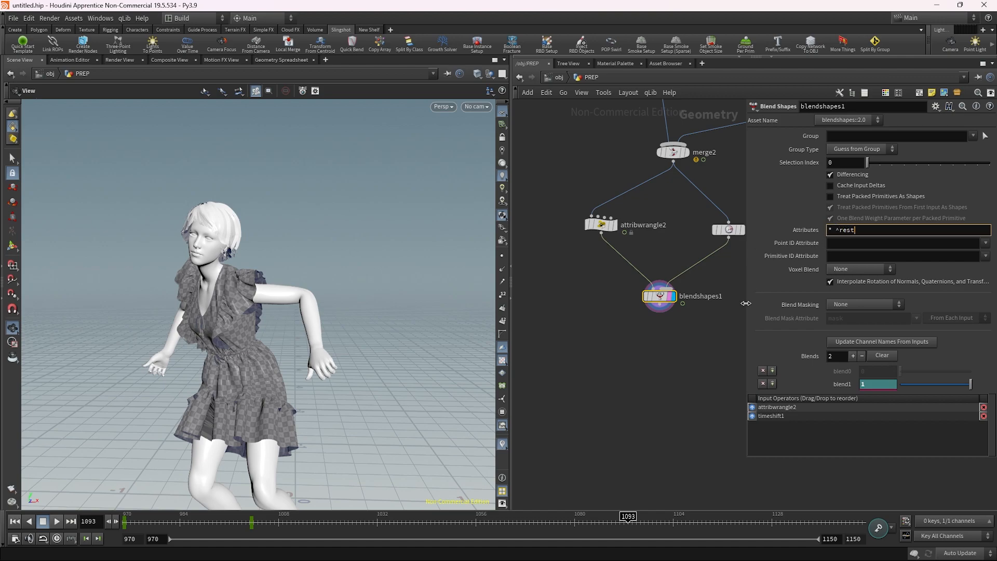
pyautogui.scroll(1, 653, 319)
pyautogui.scroll(-1, 639, 355)
pyautogui.moveTo(639, 356); pyautogui.dragTo(594, 347, button='middle')
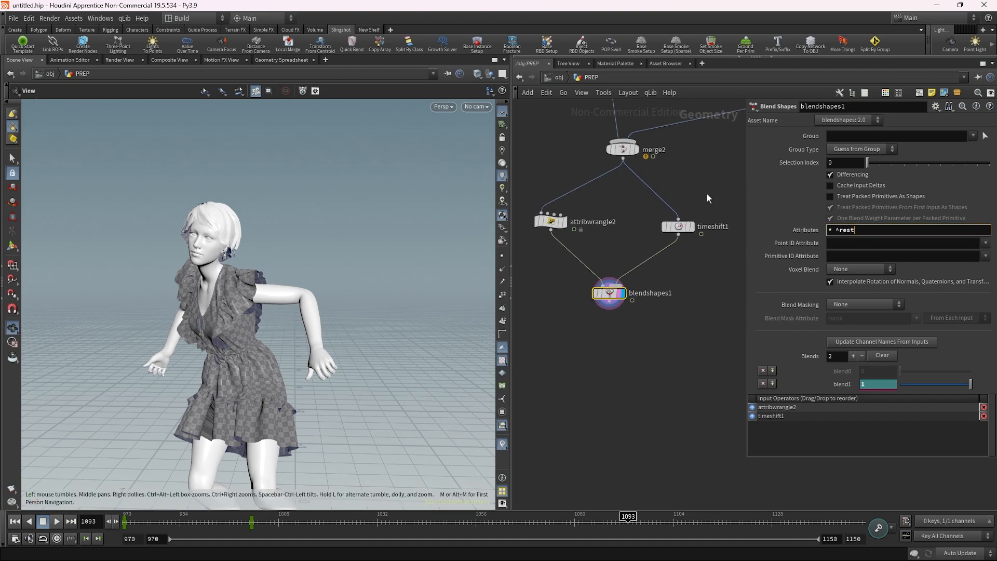
pyautogui.scroll(-2, 706, 194)
pyautogui.moveTo(706, 194); pyautogui.dragTo(678, 181, button='middle')
pyautogui.click(657, 204)
pyautogui.scroll(4, 606, 226)
# Add and display a Group Delete node below the Blend Shapes with Group Names set to *, leaving room between them
pyautogui.click(619, 301)
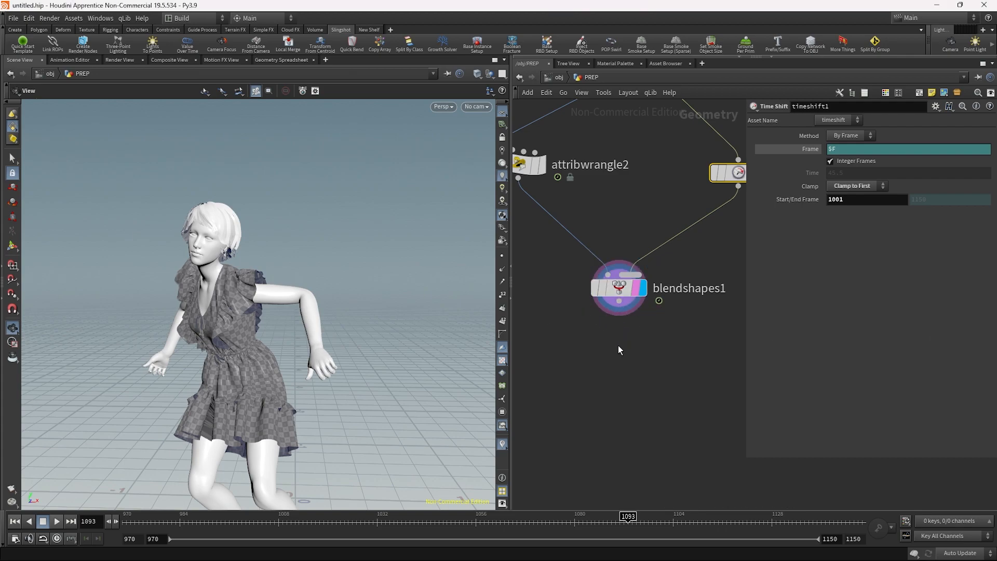
pyautogui.press('Tab')
pyautogui.write('gde')
pyautogui.press('Return')
pyautogui.click(621, 361)
pyautogui.click(638, 367)
pyautogui.click(646, 361)
pyautogui.click(875, 165)
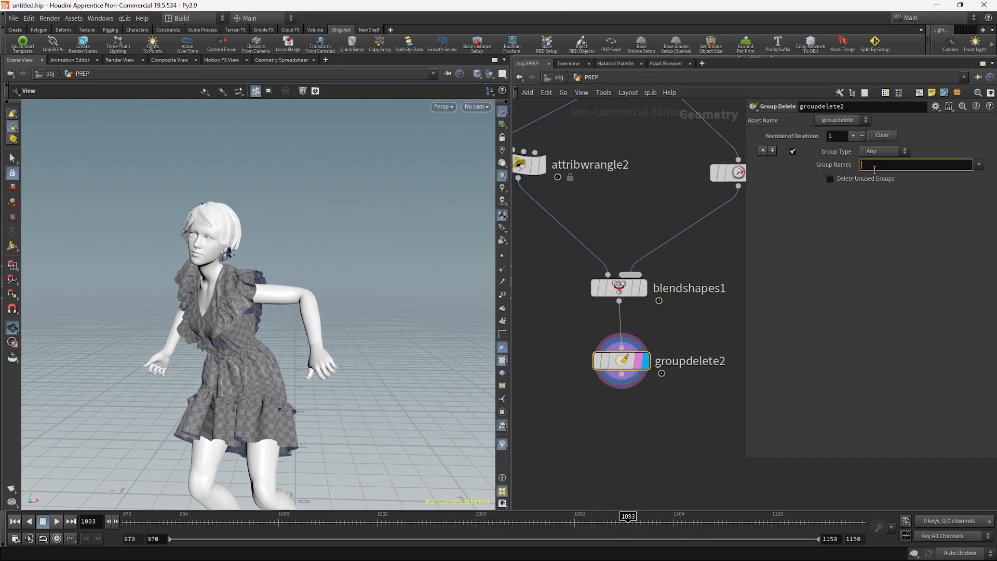
pyautogui.click(621, 374)
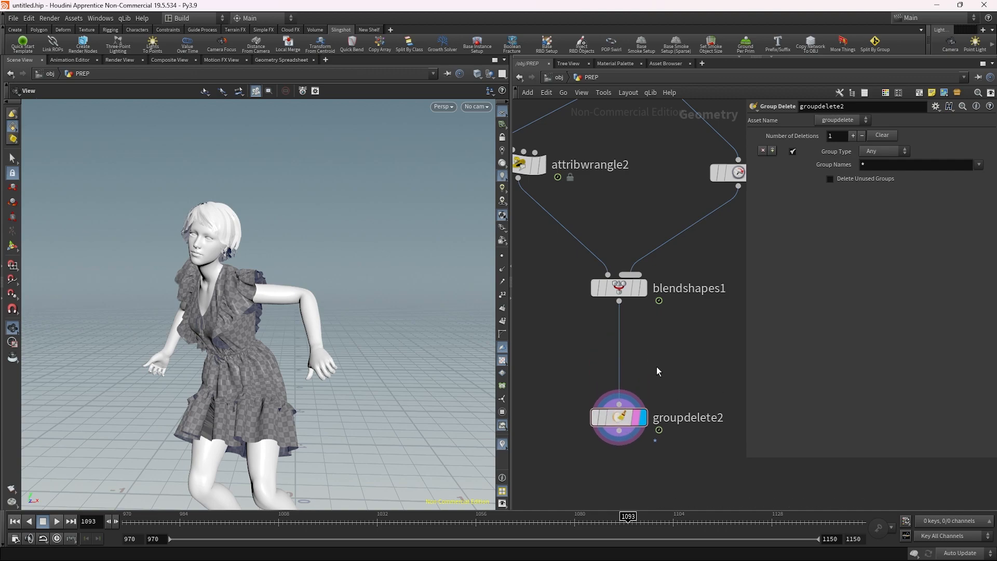
# Insert a Split node between the Blend Shapes and the Group Delete
pyautogui.press('Tab')
pyautogui.write('split')
pyautogui.press('Return')
pyautogui.click(618, 359)
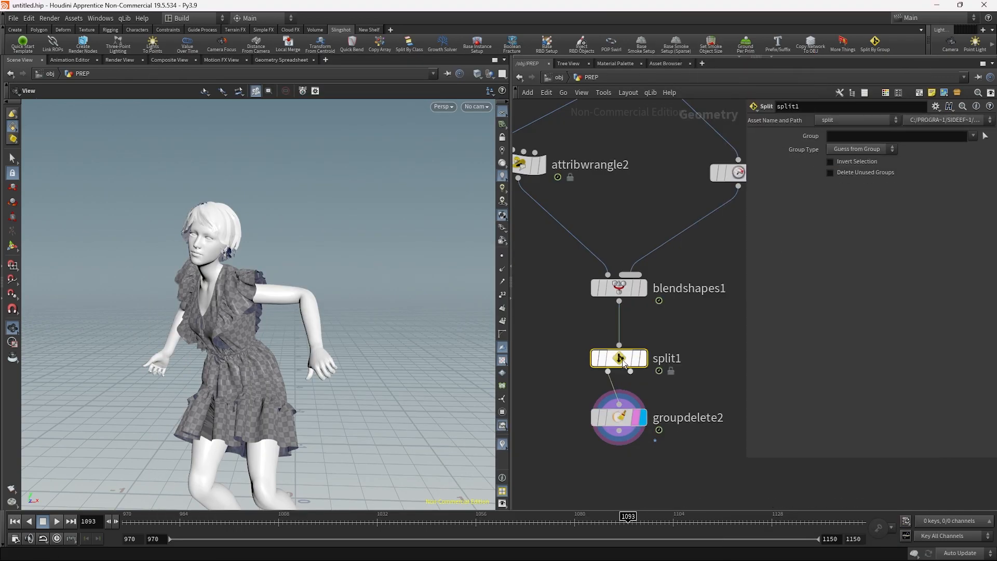
pyautogui.scroll(3, 628, 359)
pyautogui.click(638, 357)
pyautogui.scroll(-4, 615, 357)
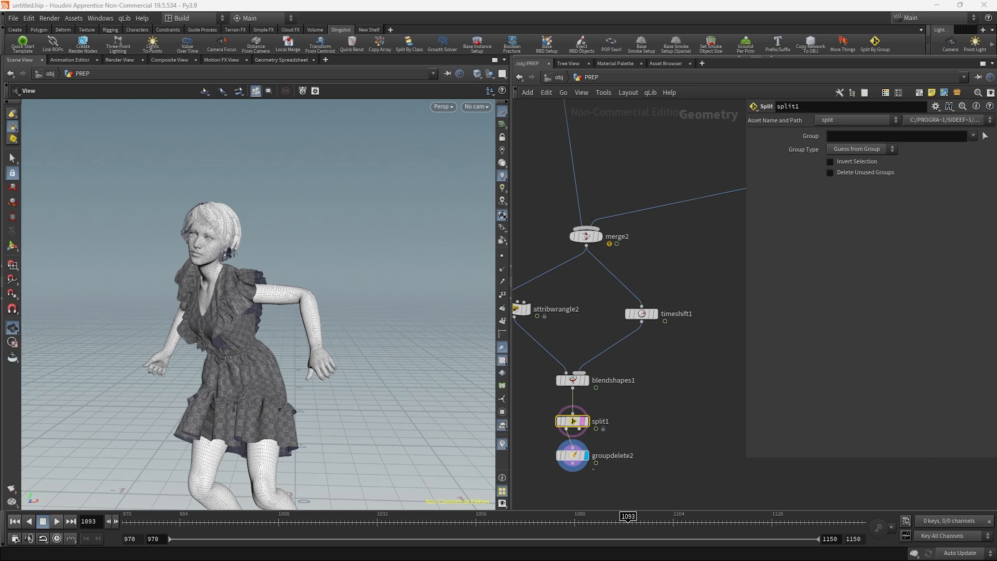
pyautogui.scroll(-4, 575, 417)
pyautogui.moveTo(240, 289); pyautogui.dragTo(259, 275)
pyautogui.scroll(6, 575, 415)
pyautogui.click(601, 418)
pyautogui.click(985, 136)
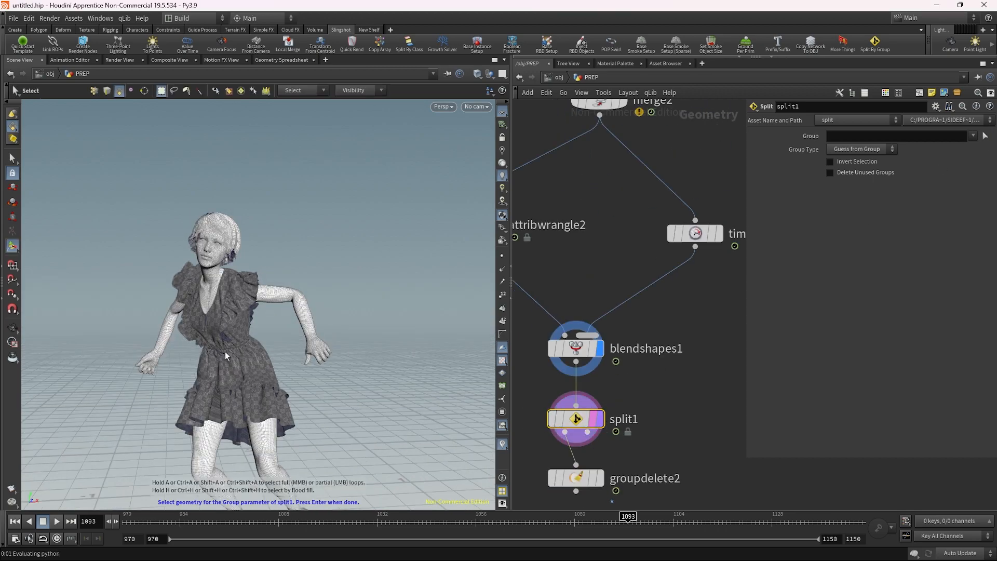
pyautogui.press('Escape')
# Insert a Group node on the wire directly after the dress's Point Deform and place it below that node
pyautogui.scroll(-5, 656, 351)
pyautogui.moveTo(726, 177); pyautogui.dragTo(538, 373, button='middle')
pyautogui.moveTo(628, 417); pyautogui.dragTo(664, 333, button='middle')
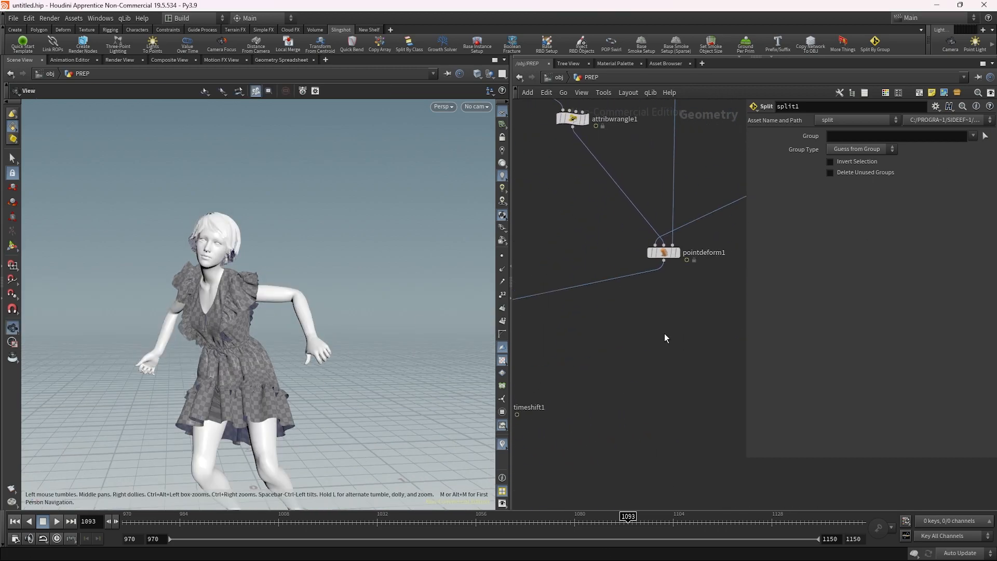
pyautogui.press('Tab')
pyautogui.write('gro')
pyautogui.press('Return')
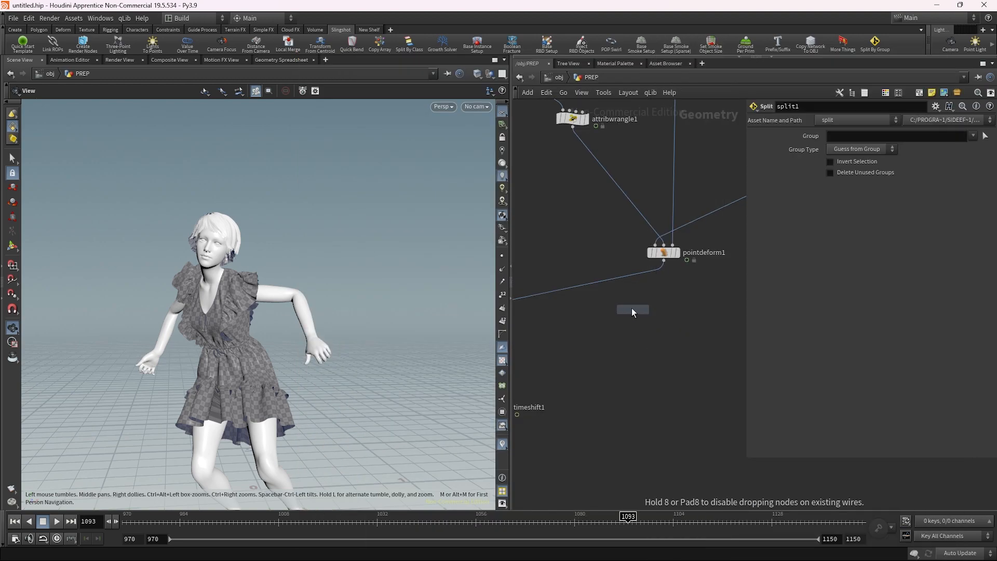
pyautogui.click(627, 281)
pyautogui.scroll(3, 626, 284)
pyautogui.moveTo(632, 289); pyautogui.dragTo(708, 304)
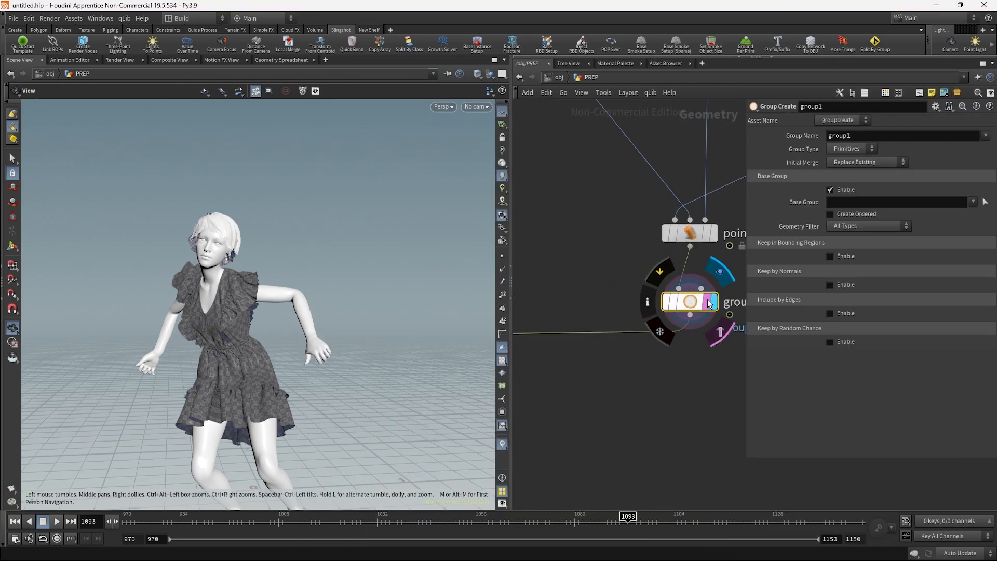
# Display the new Group node and name its group simgeo
pyautogui.click(709, 304)
pyautogui.click(839, 136)
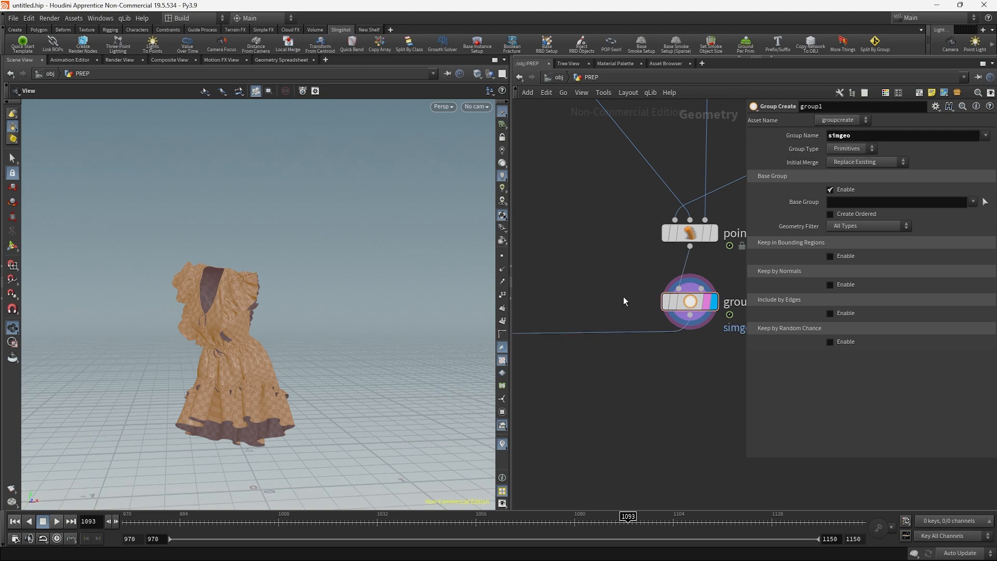
pyautogui.middleClick(695, 302)
# Display the Split node and set its Group to simgeo to isolate the dress
pyautogui.scroll(-2, 645, 388)
pyautogui.moveTo(645, 388); pyautogui.dragTo(723, 269, button='middle')
pyautogui.scroll(3, 661, 284)
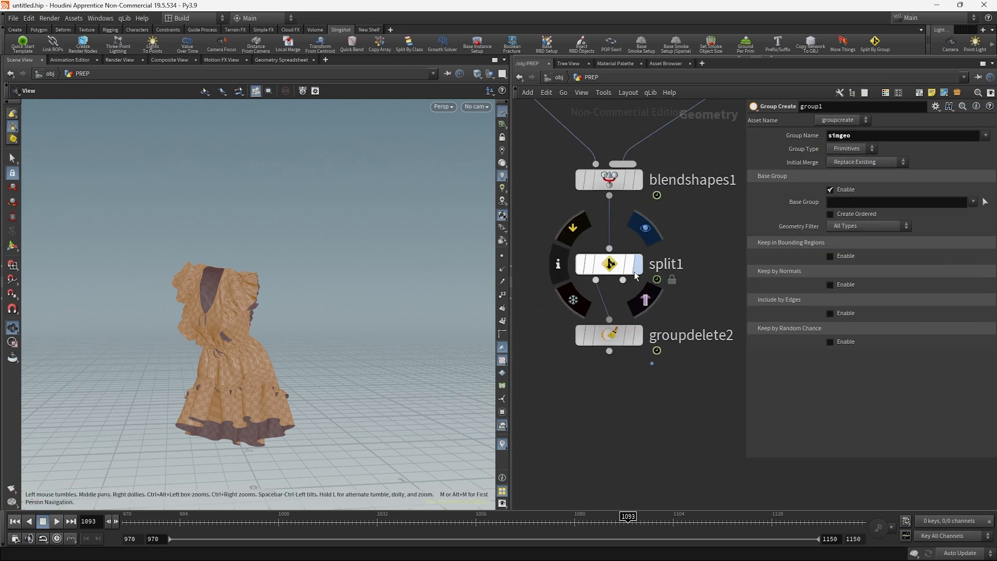
pyautogui.click(638, 265)
pyautogui.click(611, 268)
pyautogui.click(984, 136)
pyautogui.click(972, 136)
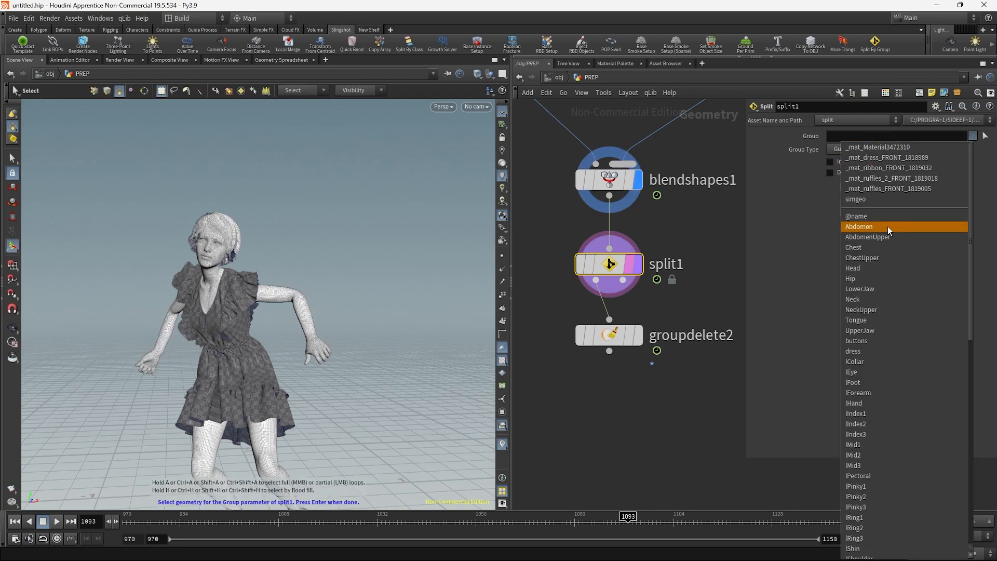
pyautogui.click(741, 252)
pyautogui.click(638, 264)
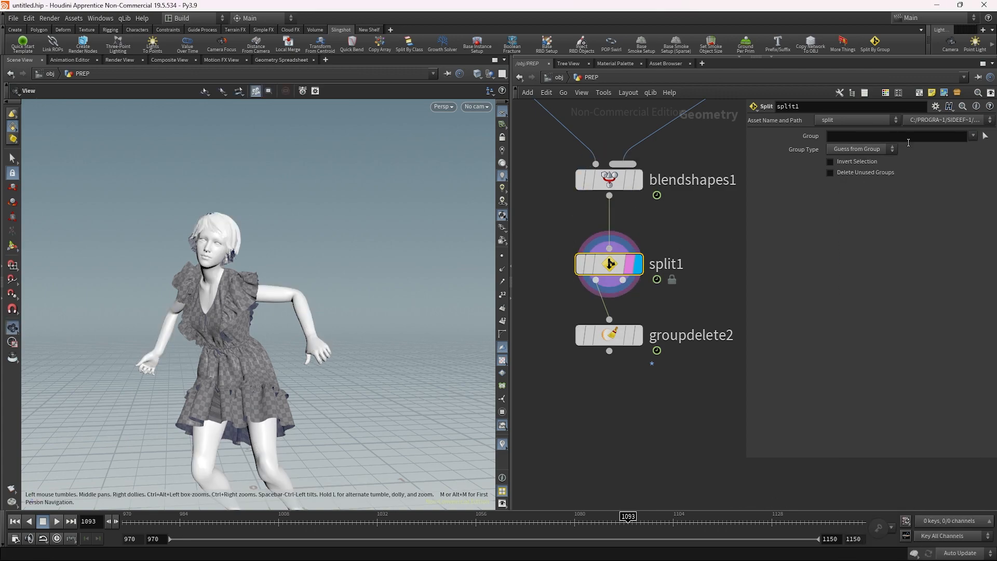
pyautogui.click(973, 136)
pyautogui.click(914, 169)
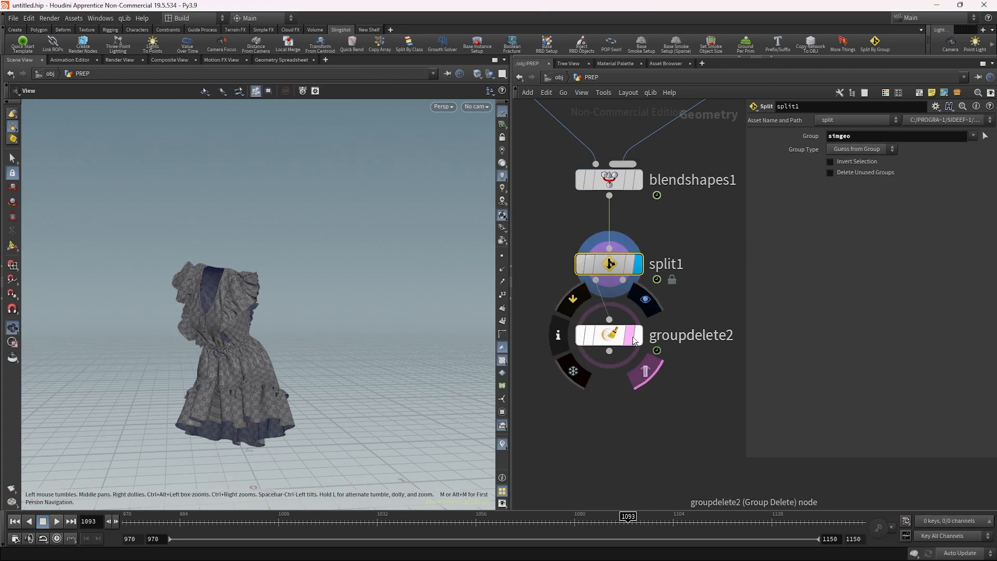
# Display the Group Delete and check its info, and add and display a Groups from Name node below it
pyautogui.moveTo(615, 345); pyautogui.dragTo(581, 350)
pyautogui.middleClick(580, 350)
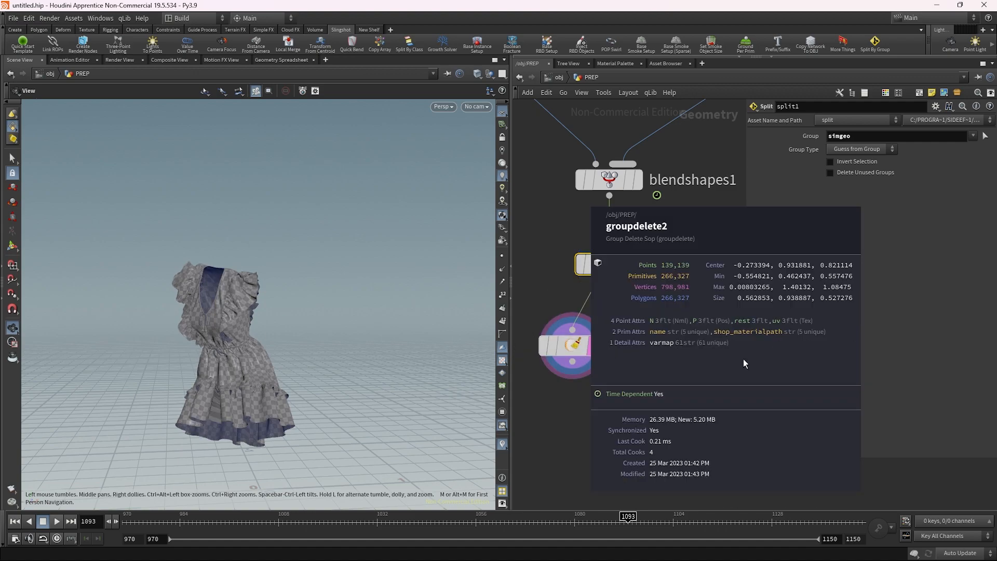
pyautogui.press('Tab')
pyautogui.write('g')
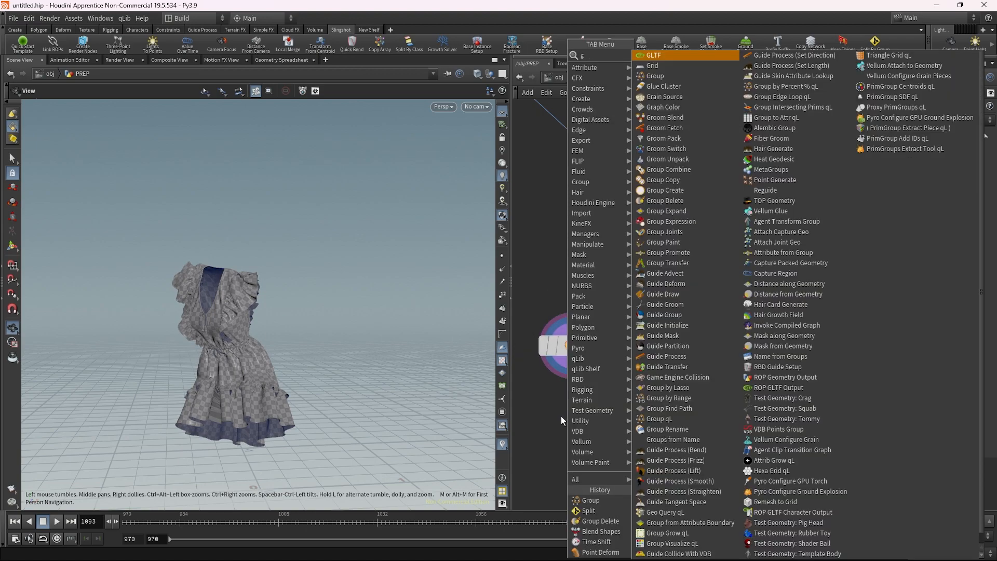
pyautogui.write(' fr')
pyautogui.press('Return')
pyautogui.click(566, 419)
pyautogui.click(594, 425)
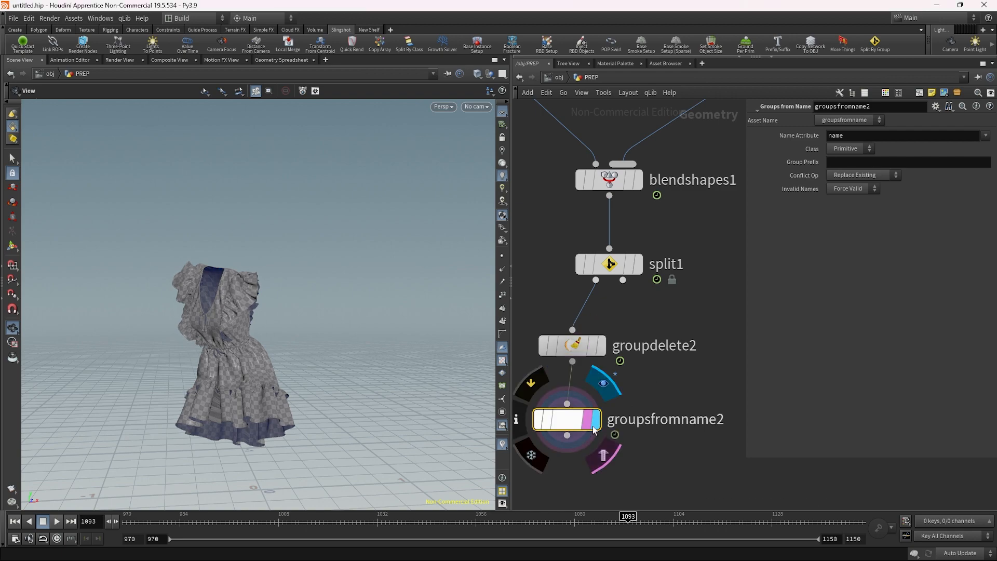
pyautogui.middleClick(559, 423)
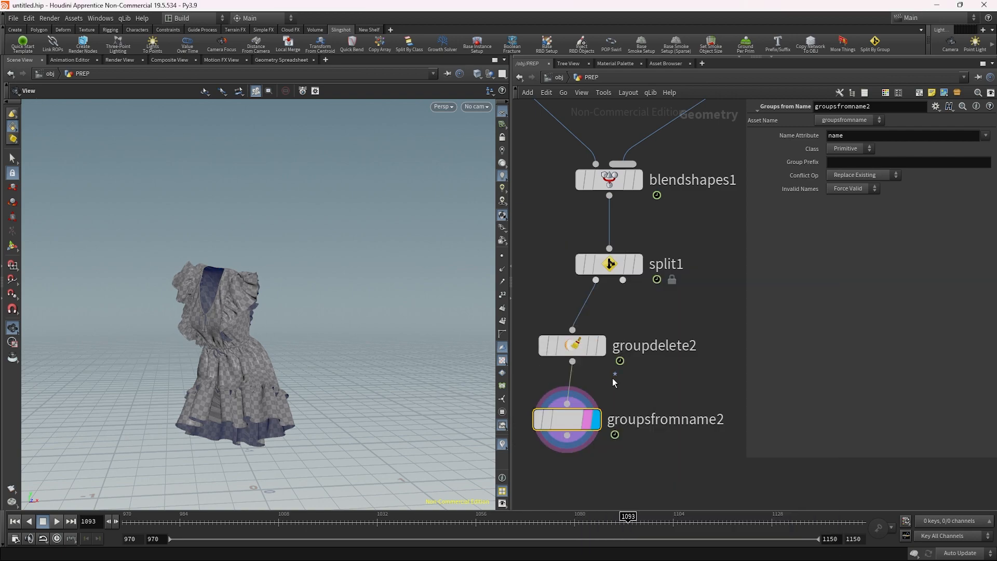
# Add a Null to the Split's second output, display it, and rename it OUT_COLLISION
pyautogui.scroll(-3, 612, 378)
pyautogui.click(600, 358)
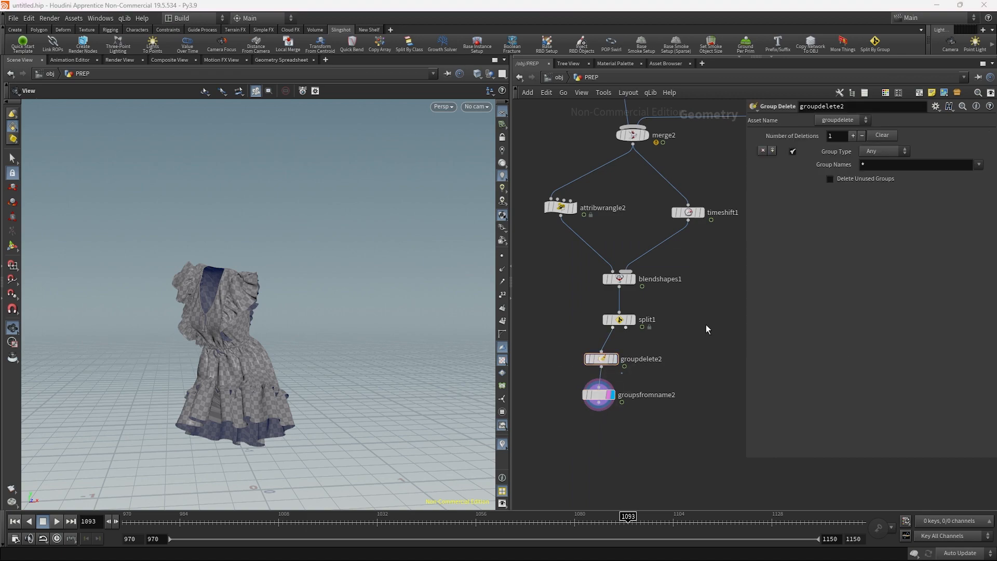
pyautogui.click(625, 328)
pyautogui.press('Tab')
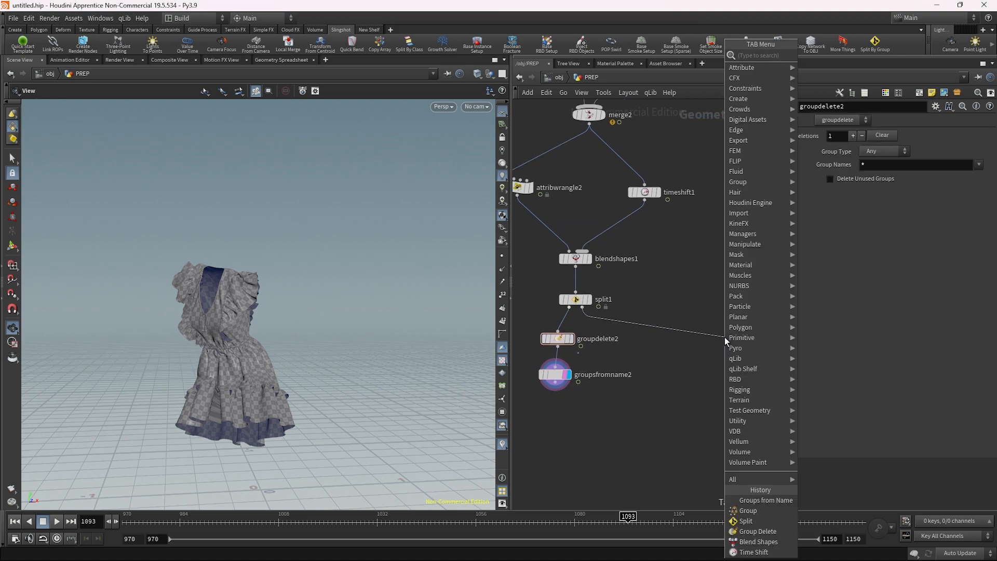
pyautogui.write('nul')
pyautogui.press('Return')
pyautogui.moveTo(711, 369); pyautogui.dragTo(653, 377, button='middle')
pyautogui.scroll(3, 654, 376)
pyautogui.click(695, 305)
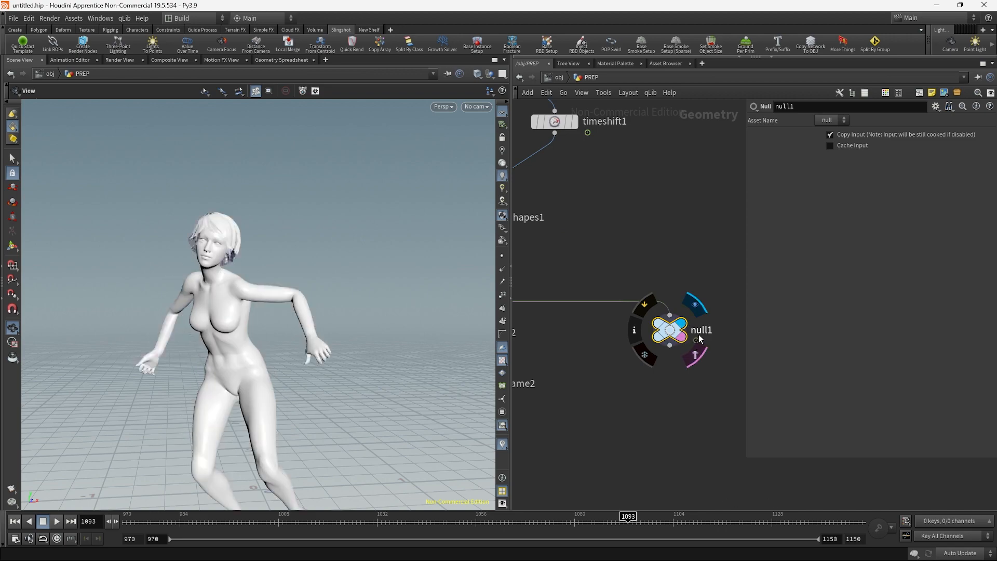
pyautogui.click(698, 334)
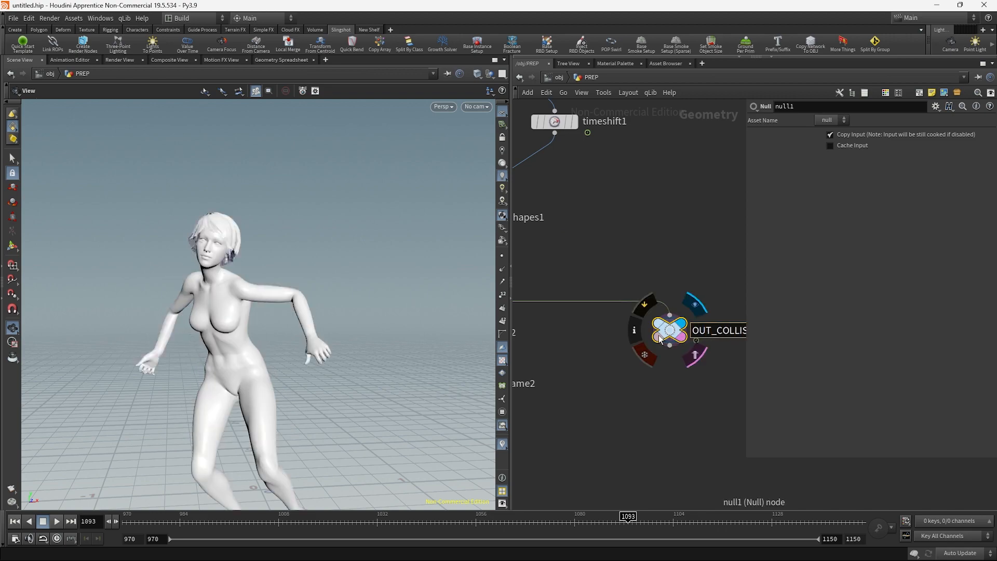
pyautogui.press('Return')
# Add a Null node connected below the Groups from Name node
pyautogui.scroll(-3, 616, 342)
pyautogui.click(597, 265)
pyautogui.press('Tab')
pyautogui.write('null')
pyautogui.press('Return')
pyautogui.scroll(3, 635, 352)
# Rename the Null below Groups from Name OUT_SIM_GEO and display it
pyautogui.click(604, 297)
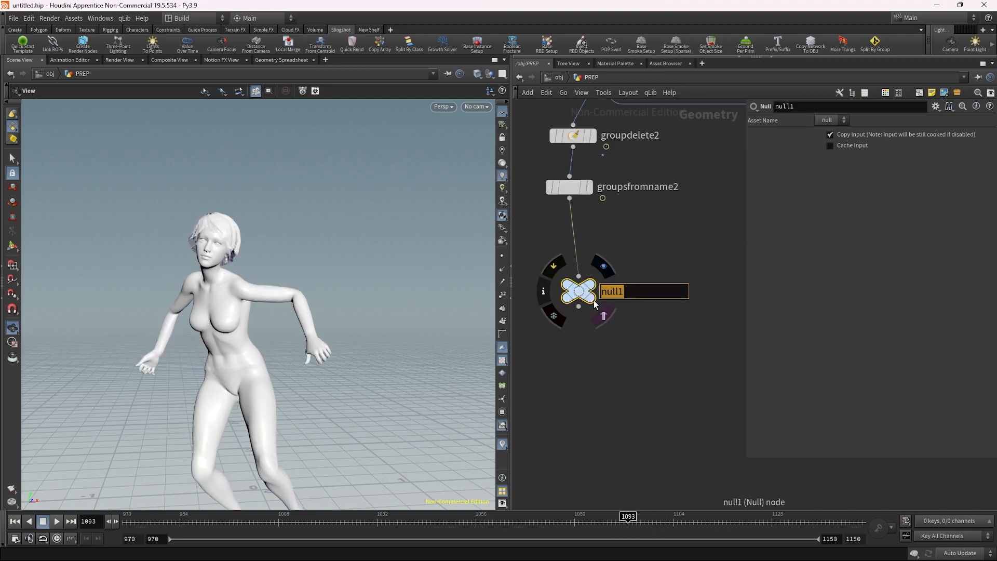
pyautogui.write('OUT_SIM_GEO')
pyautogui.press('Return')
pyautogui.scroll(3, 593, 300)
pyautogui.click(608, 326)
pyautogui.click(609, 240)
pyautogui.scroll(-5, 611, 299)
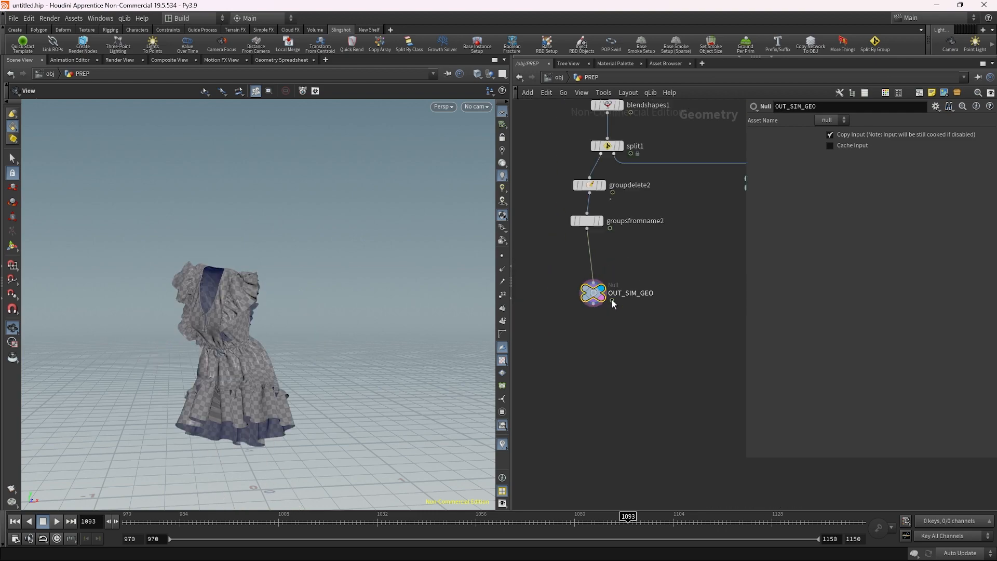
# Display OUT_COLLISION and scrub the timeline to check the animated collision body
pyautogui.scroll(-1, 613, 304)
pyautogui.scroll(2, 722, 205)
pyautogui.click(722, 204)
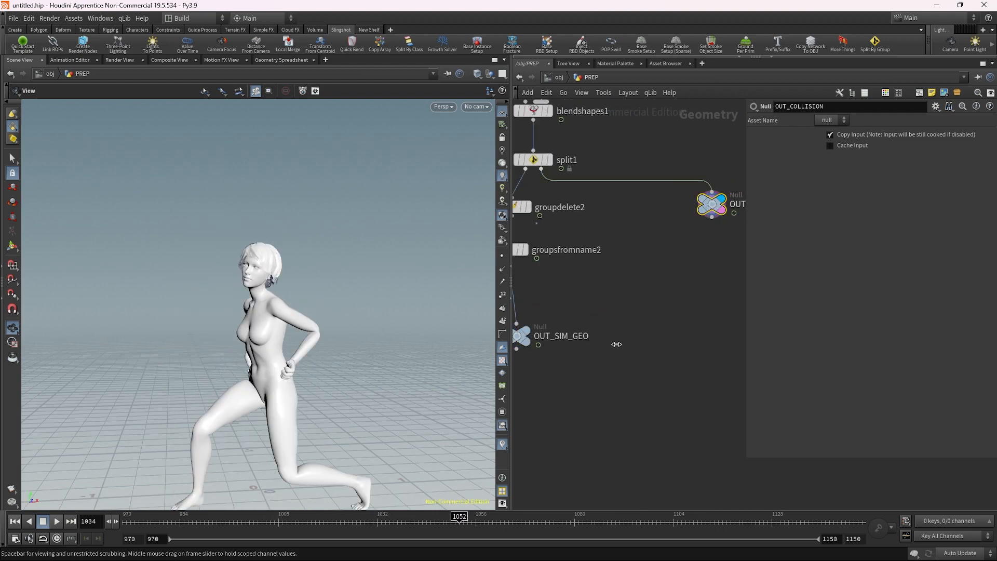
pyautogui.moveTo(616, 344); pyautogui.dragTo(637, 344)
# Display the File node that loads thick.obj and frame the thick dress in the viewport
pyautogui.moveTo(637, 344); pyautogui.dragTo(615, 391, button='middle')
pyautogui.scroll(-9, 675, 332)
pyautogui.moveTo(572, 232); pyautogui.dragTo(634, 383)
pyautogui.scroll(4, 673, 282)
pyautogui.moveTo(673, 282); pyautogui.dragTo(640, 274, button='middle')
pyautogui.scroll(2, 640, 274)
pyautogui.moveTo(534, 287); pyautogui.dragTo(719, 359)
pyautogui.scroll(6, 626, 243)
pyautogui.click(639, 237)
pyautogui.hotkey('space', 'g')
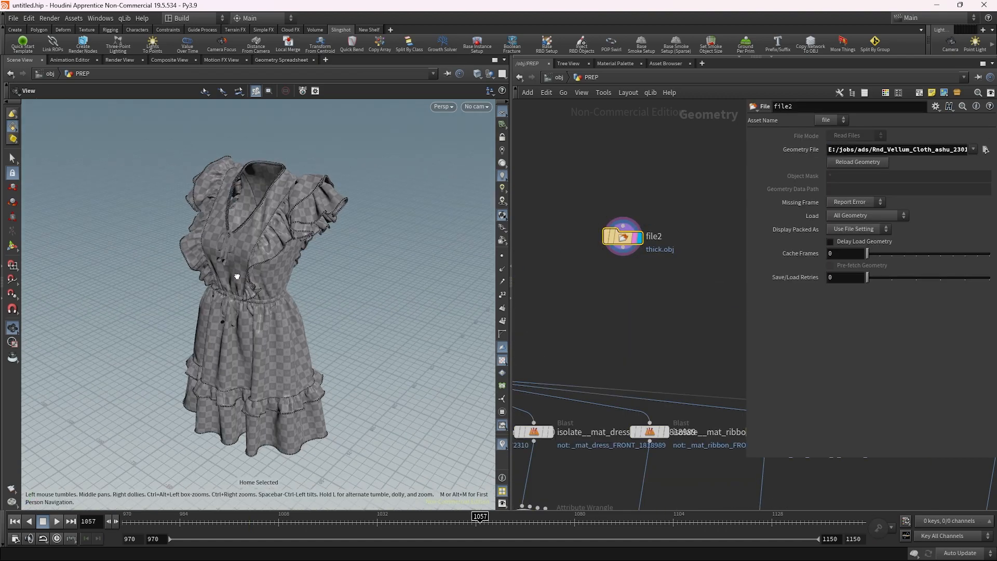
# Move the thick.obj File node farther from the existing network and widen the network editor
pyautogui.moveTo(236, 276); pyautogui.dragTo(267, 257)
pyautogui.scroll(-6, 644, 260)
pyautogui.moveTo(712, 272); pyautogui.dragTo(800, 317, button='middle')
pyautogui.moveTo(541, 246); pyautogui.dragTo(679, 271)
pyautogui.moveTo(679, 272); pyautogui.dragTo(601, 249, button='middle')
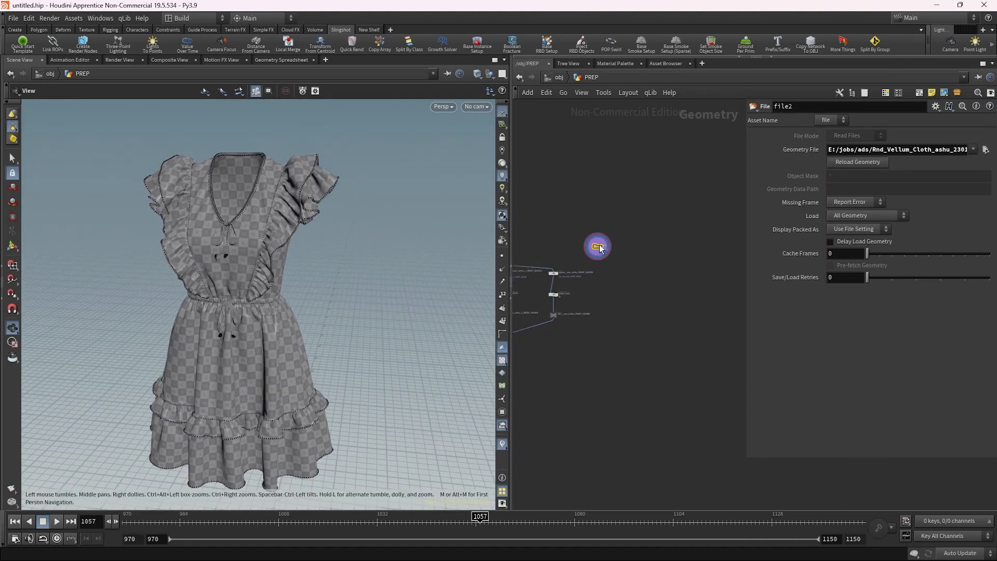
pyautogui.moveTo(598, 247); pyautogui.dragTo(656, 242)
pyautogui.scroll(4, 613, 282)
pyautogui.moveTo(688, 242); pyautogui.dragTo(745, 289, button='middle')
pyautogui.scroll(-3, 742, 289)
pyautogui.moveTo(519, 276); pyautogui.dragTo(587, 239, button='middle')
pyautogui.moveTo(511, 225); pyautogui.dragTo(317, 223)
pyautogui.moveTo(332, 224); pyautogui.dragTo(538, 197, button='middle')
pyautogui.scroll(2, 472, 210)
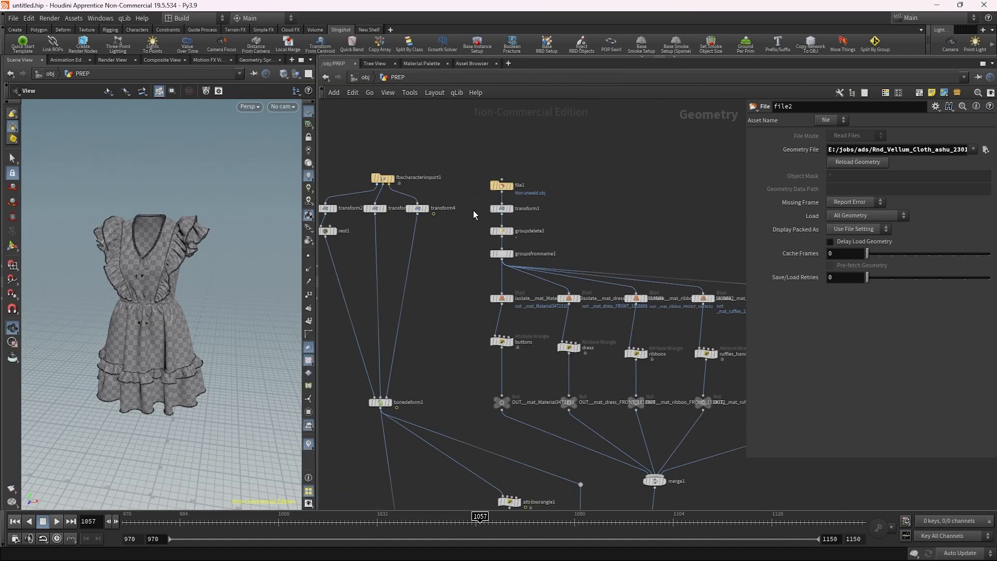
# Copy the Transform, Group Delete and Groups from Name nodes from the thin dress chain and connect them below the thick.obj File node
pyautogui.moveTo(522, 256); pyautogui.dragTo(523, 257)
pyautogui.hotkey('ctrl', 'c')
pyautogui.scroll(-3, 544, 260)
pyautogui.scroll(3, 531, 226)
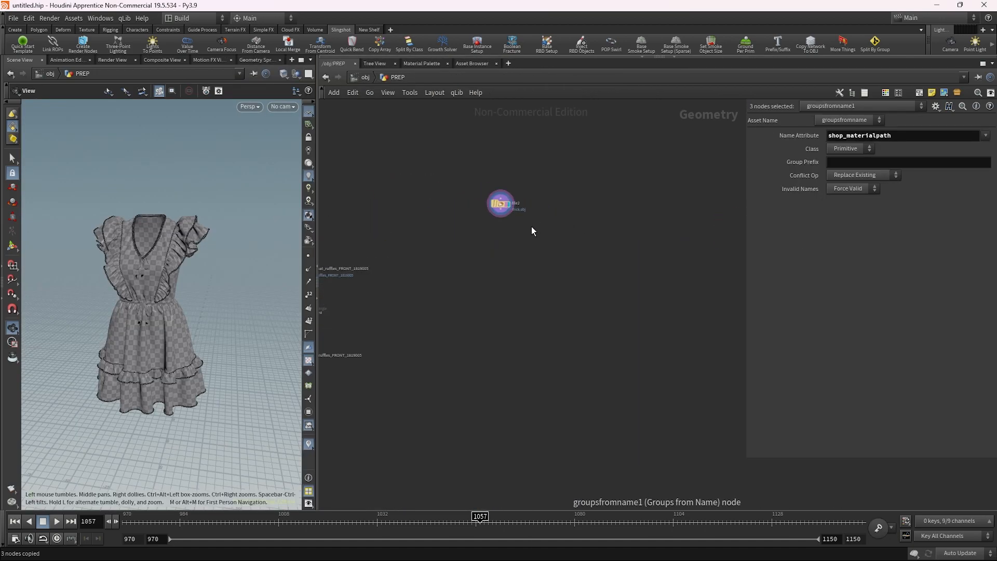
pyautogui.hotkey('ctrl', 'v')
pyautogui.moveTo(485, 168); pyautogui.dragTo(527, 308)
pyautogui.press('l')
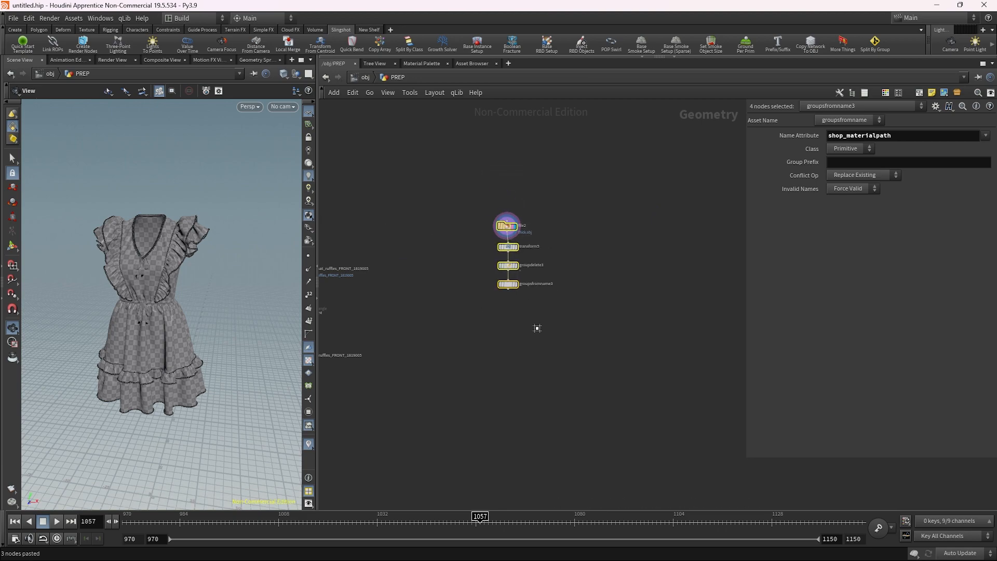
# Move the thick dress chain away from the other nodes and inspect the geometry information of its File node
pyautogui.scroll(-3, 554, 256)
pyautogui.moveTo(534, 256); pyautogui.dragTo(501, 245, button='middle')
pyautogui.moveTo(500, 244); pyautogui.dragTo(703, 221)
pyautogui.scroll(1, 583, 248)
pyautogui.click(586, 247)
pyautogui.moveTo(717, 198); pyautogui.dragTo(585, 220, button='middle')
pyautogui.scroll(5, 585, 220)
pyautogui.middleClick(582, 217)
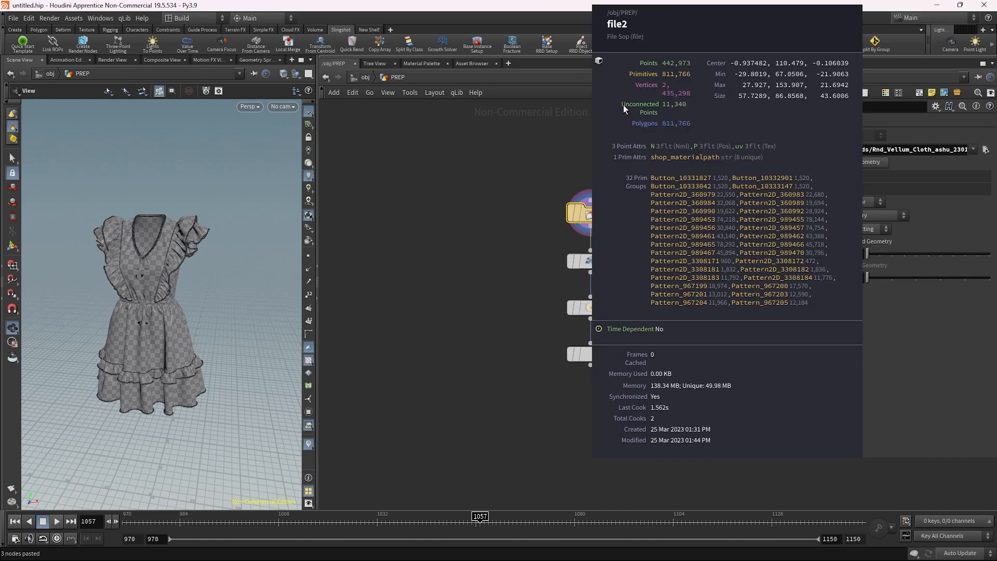
# Insert a Clean node between the thick.obj File node and its Transform, and check its geometry information
pyautogui.press('Tab')
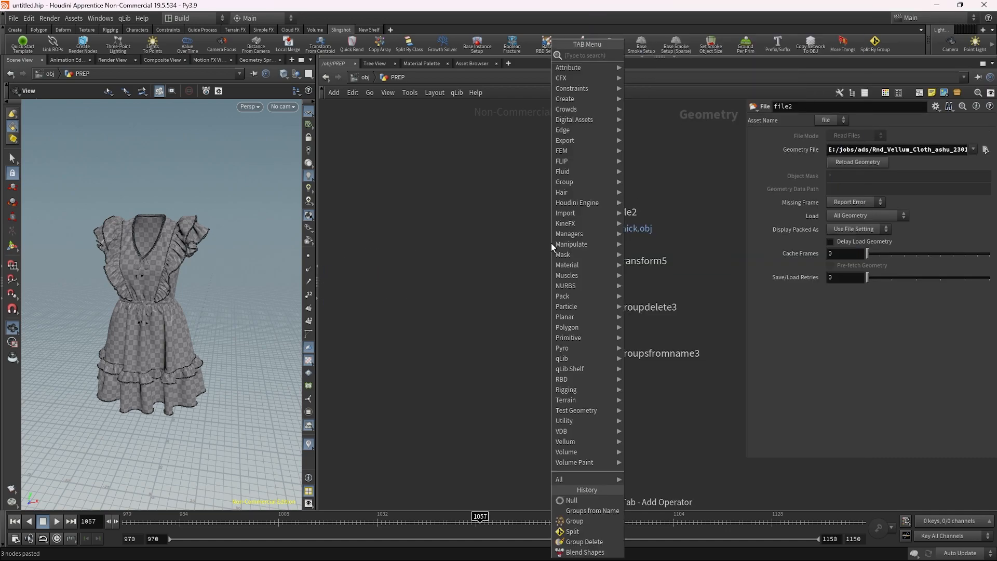
pyautogui.write('cle')
pyautogui.press('Return')
pyautogui.click(582, 254)
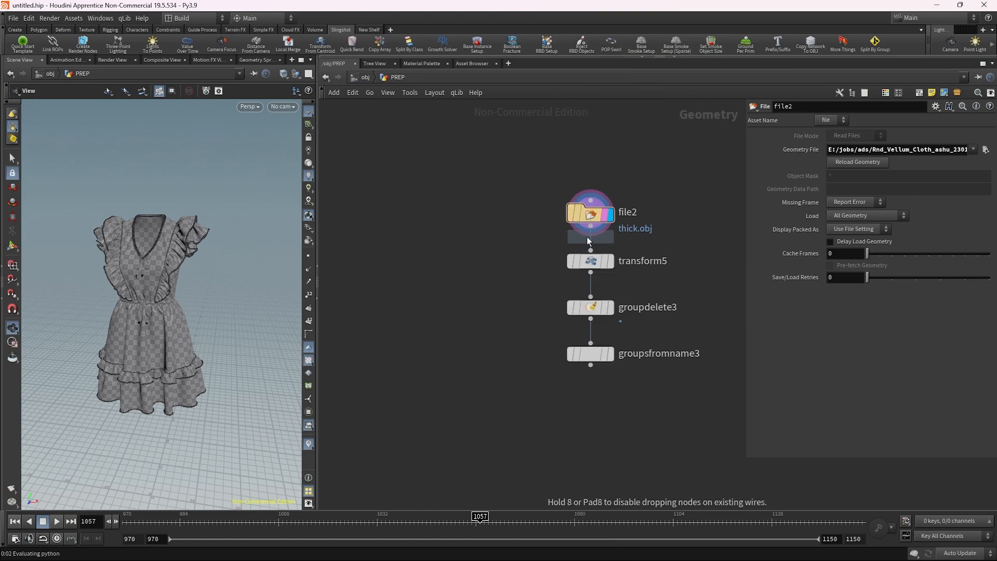
pyautogui.middleClick(590, 261)
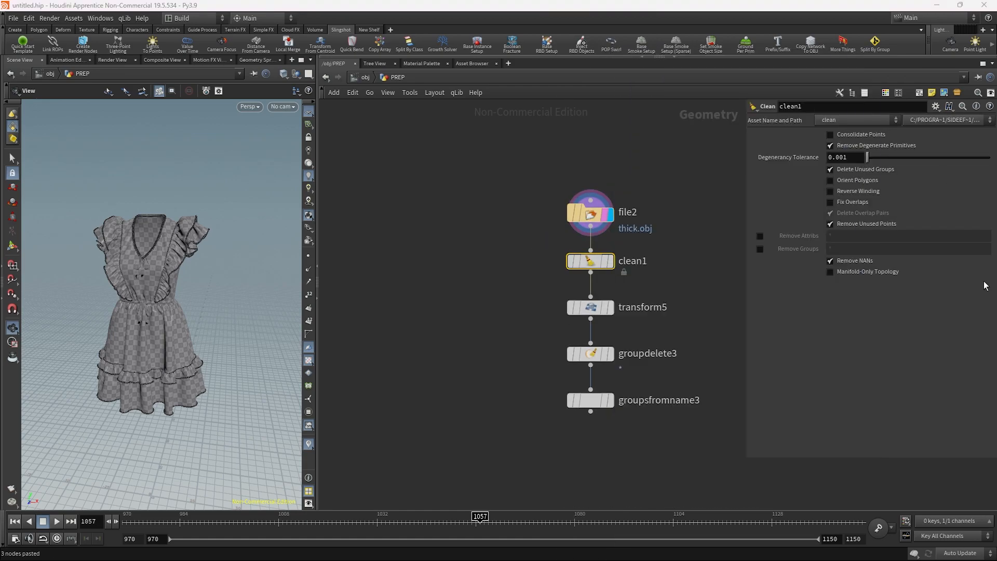
# Display the thick dress's Transform and Group Delete nodes in turn, framing the scaled dress and inspecting its geometry information
pyautogui.click(611, 307)
pyautogui.click(590, 307)
pyautogui.hotkey('space', 'g')
pyautogui.click(610, 353)
pyautogui.click(591, 353)
pyautogui.scroll(4, 647, 352)
pyautogui.moveTo(621, 384); pyautogui.dragTo(668, 347, button='middle')
pyautogui.middleClick(613, 319)
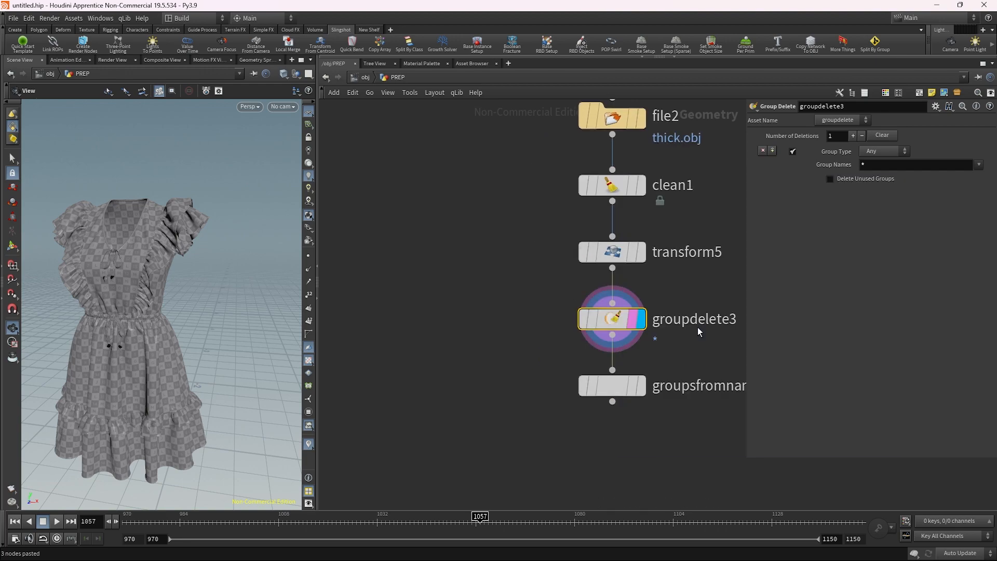
# Display the thick dress's Groups from Name node and compare the shop_materialpath attribute on the thick and thin Group Delete nodes
pyautogui.click(641, 388)
pyautogui.middleClick(618, 381)
pyautogui.scroll(-5, 575, 357)
pyautogui.moveTo(575, 357); pyautogui.dragTo(516, 325, button='middle')
pyautogui.middleClick(540, 302)
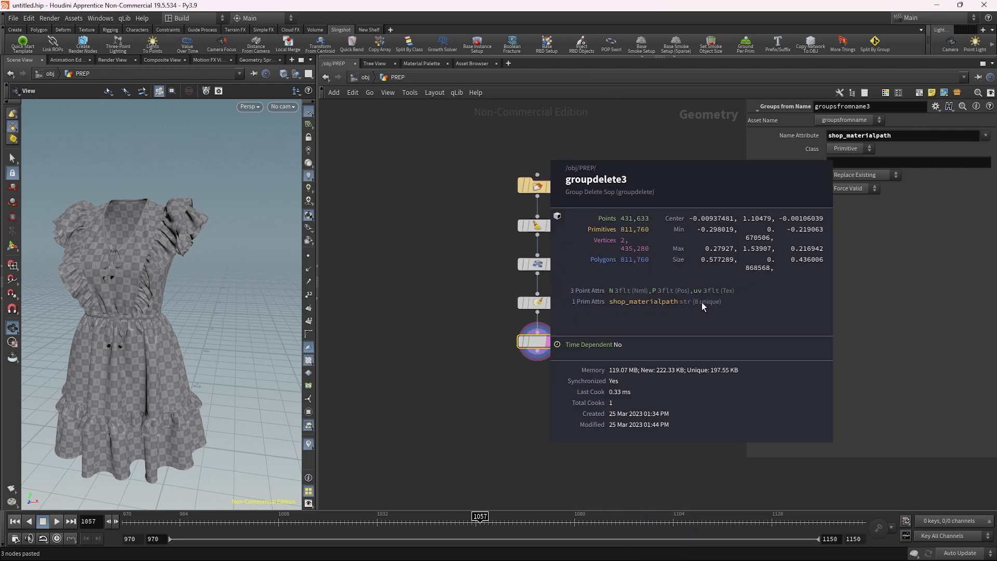
pyautogui.scroll(10, 666, 303)
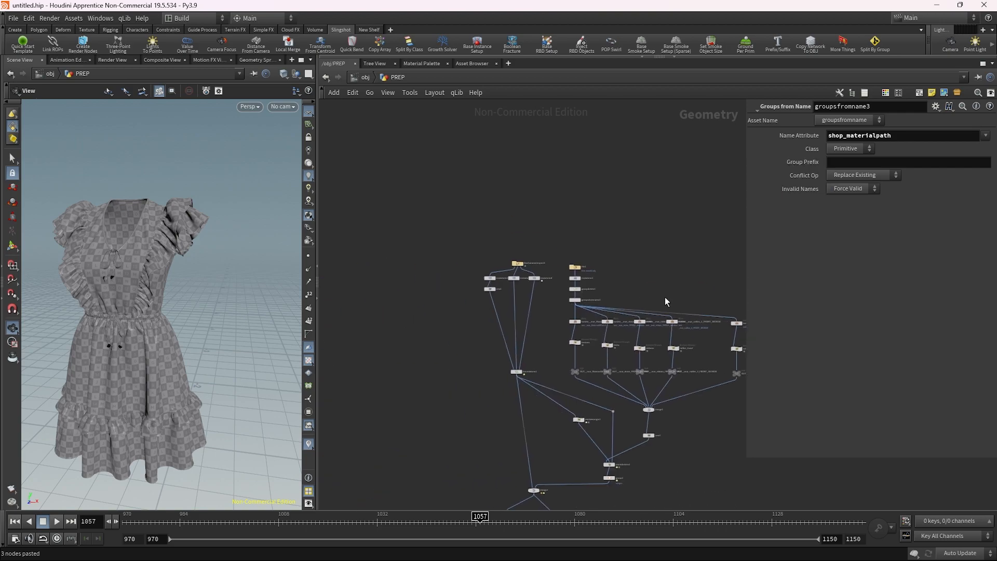
pyautogui.middleClick(608, 292)
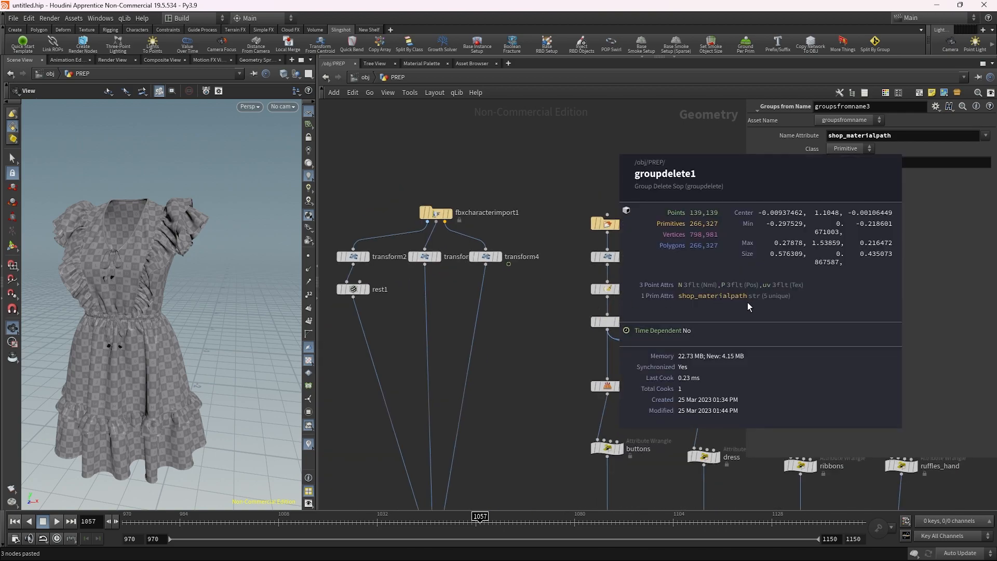
pyautogui.press('f')
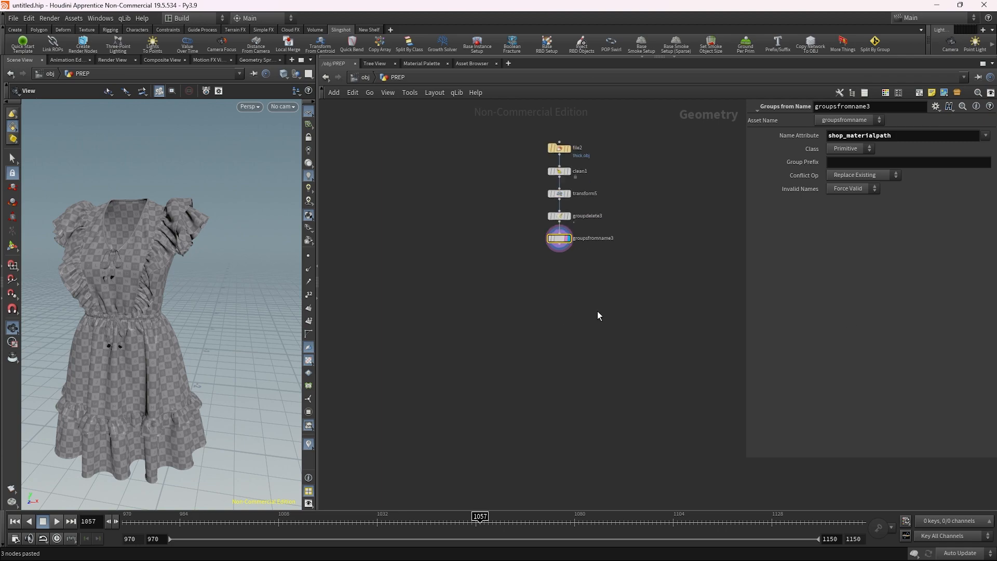
# Split the thick dress into one branch per material group with Split By Group and move the _mat_Material3472310 branch aside
pyautogui.scroll(5, 580, 265)
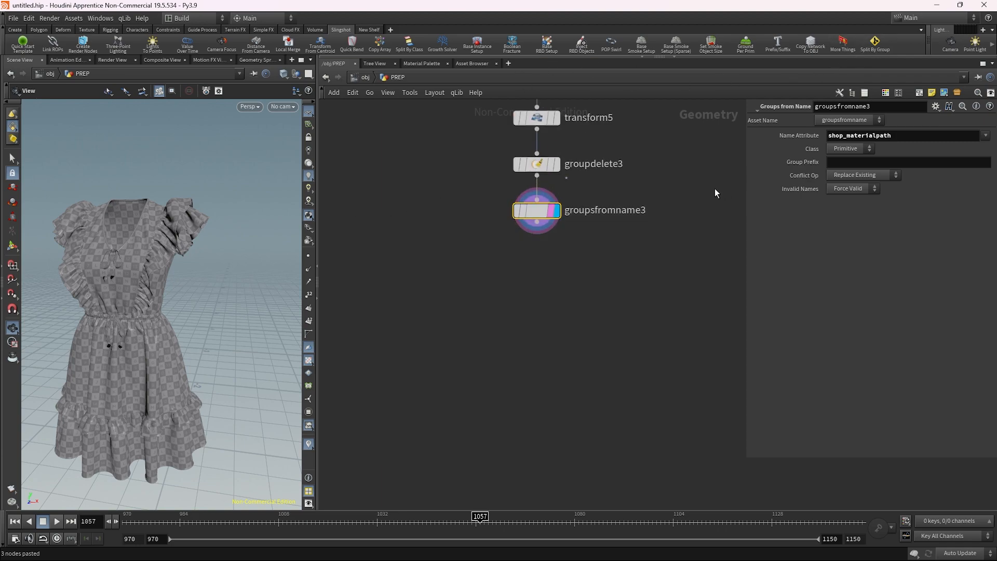
pyautogui.scroll(-5, 715, 192)
pyautogui.click(674, 57)
pyautogui.click(645, 274)
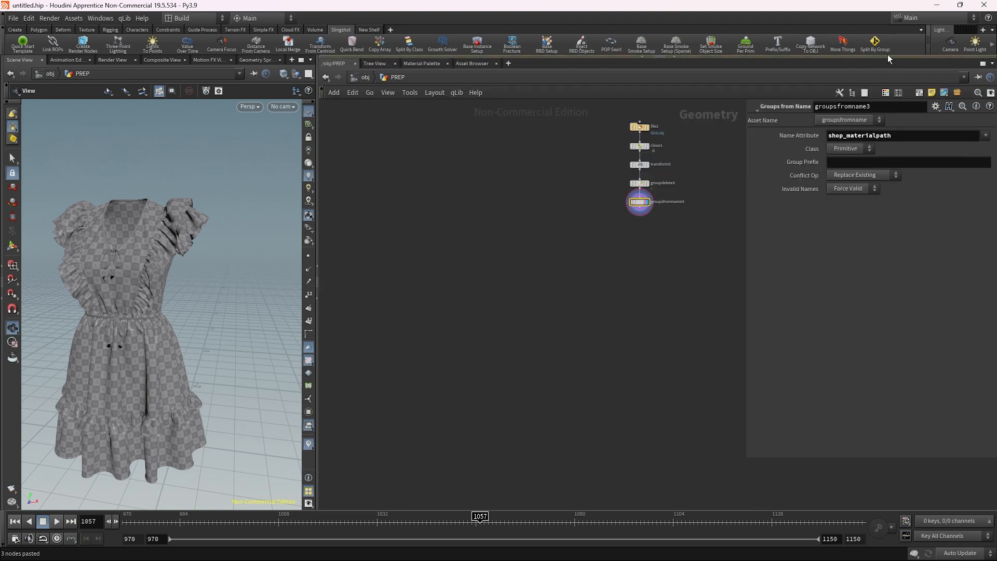
pyautogui.scroll(3, 397, 235)
pyautogui.moveTo(480, 260); pyautogui.dragTo(393, 272)
pyautogui.scroll(2, 397, 297)
pyautogui.moveTo(728, 348); pyautogui.dragTo(622, 157)
pyautogui.click(631, 199)
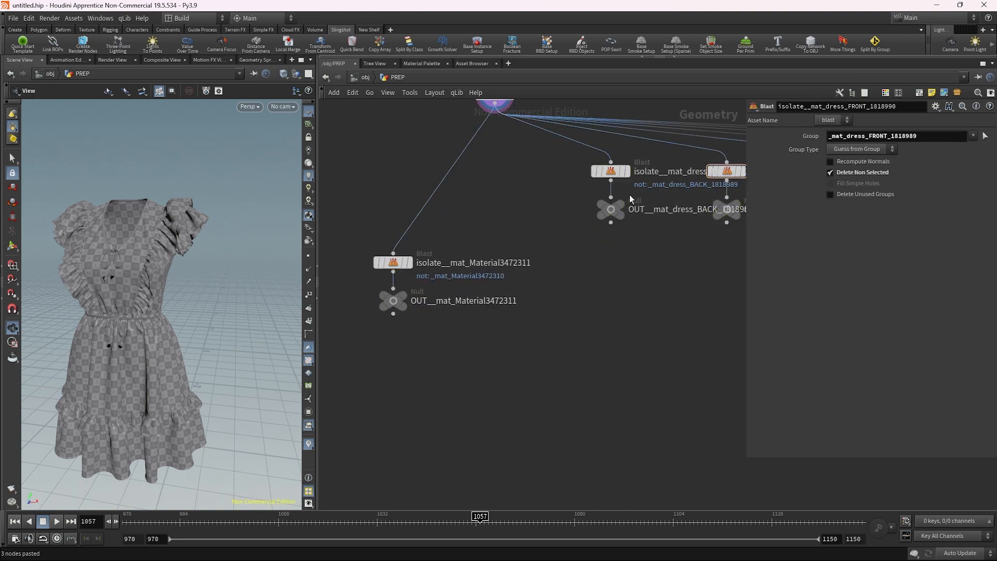
# Display OUT__mat_Material3472311 and frame the isolated buttons in the viewport
pyautogui.scroll(2, 378, 284)
pyautogui.click(414, 300)
pyautogui.click(411, 312)
pyautogui.hotkey('space', 'g')
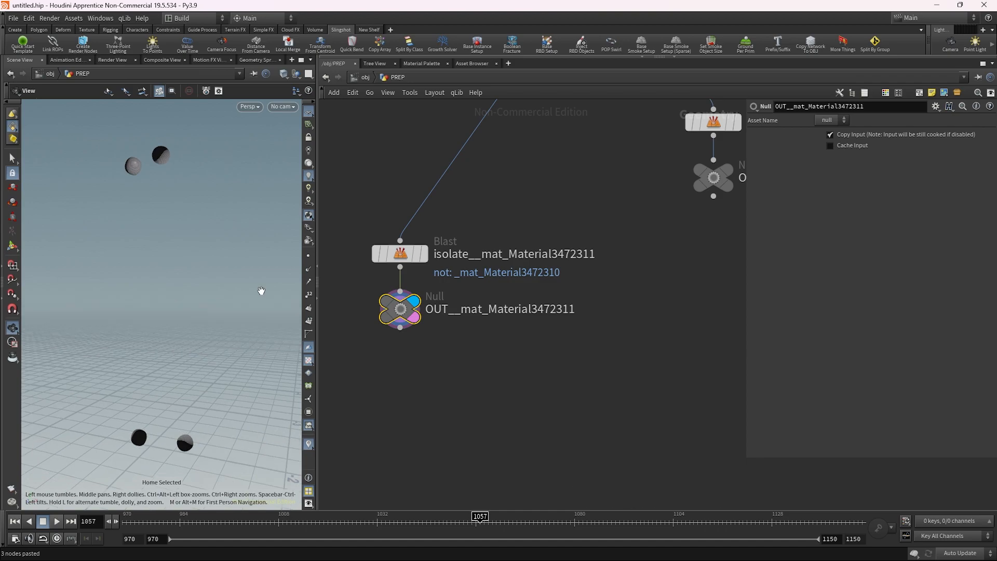
# Display the back and front dress output nulls in turn and inspect the isolated fabric up close
pyautogui.scroll(-4, 458, 274)
pyautogui.scroll(1, 631, 246)
pyautogui.click(582, 220)
pyautogui.hotkey('space', 'g')
pyautogui.moveTo(238, 296); pyautogui.dragTo(183, 290)
pyautogui.moveTo(182, 291); pyautogui.dragTo(181, 181, button='right')
pyautogui.moveTo(182, 182); pyautogui.dragTo(250, 205)
pyautogui.moveTo(249, 204); pyautogui.dragTo(207, 312, button='middle')
pyautogui.moveTo(207, 311); pyautogui.dragTo(209, 282, button='right')
pyautogui.moveTo(209, 281); pyautogui.dragTo(219, 224)
pyautogui.scroll(2, 669, 232)
pyautogui.click(673, 232)
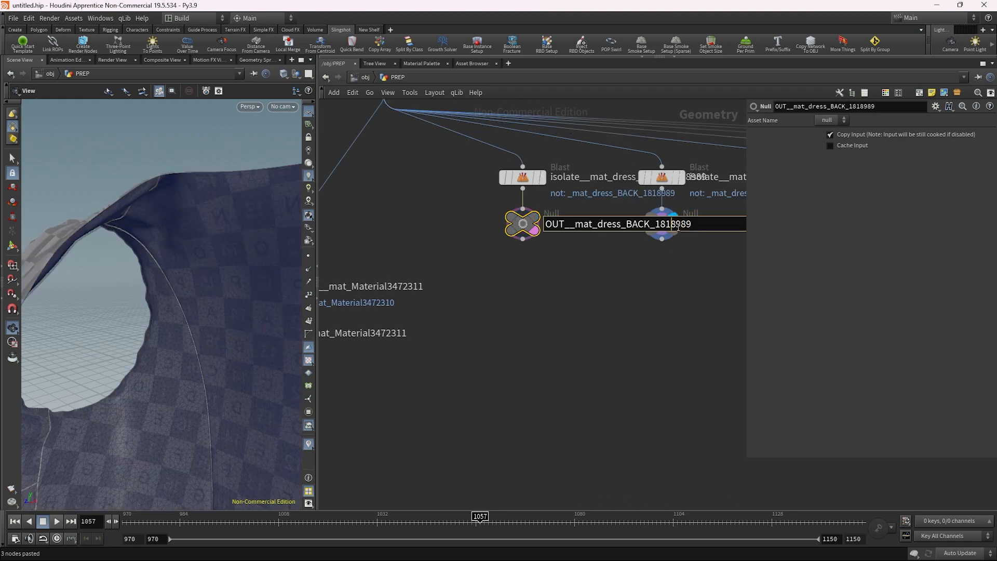
# Merge the back and front dress branches, leaving the OUT__mat_dress_BACK_1818989 null as the output below the Merge
pyautogui.scroll(-2, 428, 314)
pyautogui.moveTo(457, 291); pyautogui.dragTo(617, 213)
pyautogui.moveTo(616, 286); pyautogui.dragTo(550, 341)
pyautogui.press('Escape')
pyautogui.scroll(-2, 553, 354)
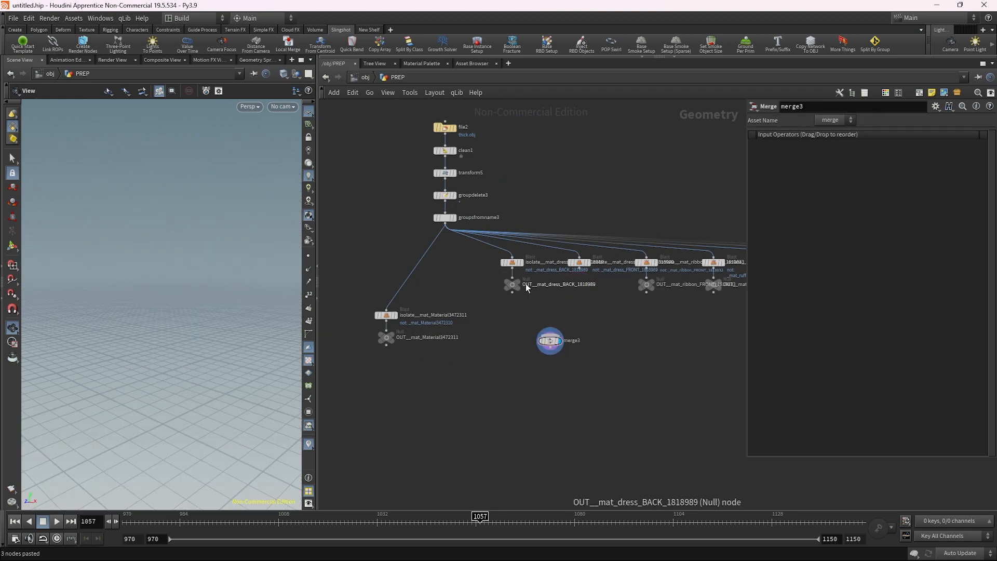
pyautogui.press('j')
pyautogui.moveTo(579, 273); pyautogui.dragTo(563, 347)
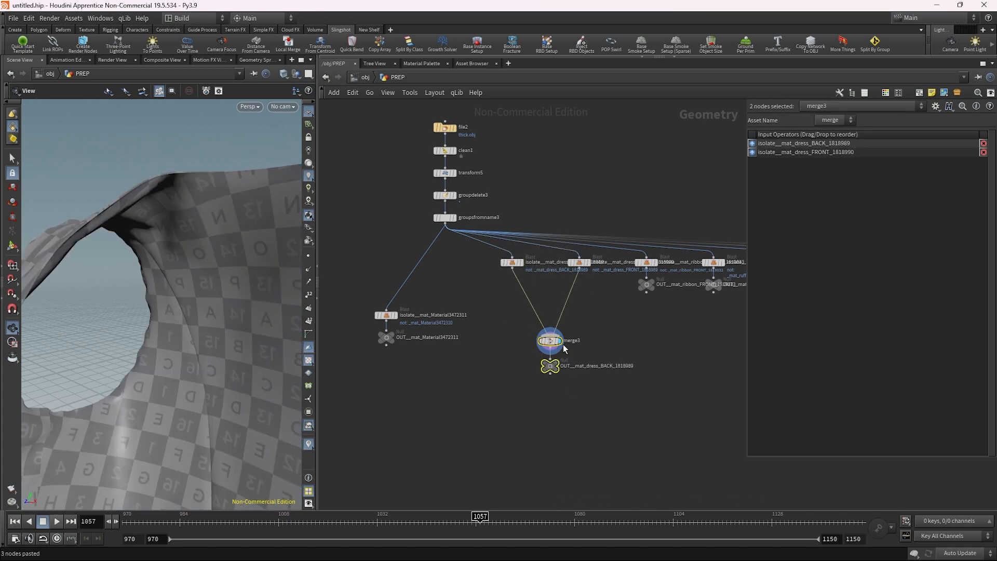
# Display the ribbon output null and frame the isolated ribbons in the viewport
pyautogui.moveTo(688, 345); pyautogui.dragTo(580, 316, button='middle')
pyautogui.scroll(2, 564, 297)
pyautogui.click(551, 273)
pyautogui.hotkey('space', 'f')
pyautogui.moveTo(200, 144); pyautogui.dragTo(213, 122)
# Display the ruffles_2 back output and combine the ruffles_2 back and front outputs in a new Merge node
pyautogui.click(646, 275)
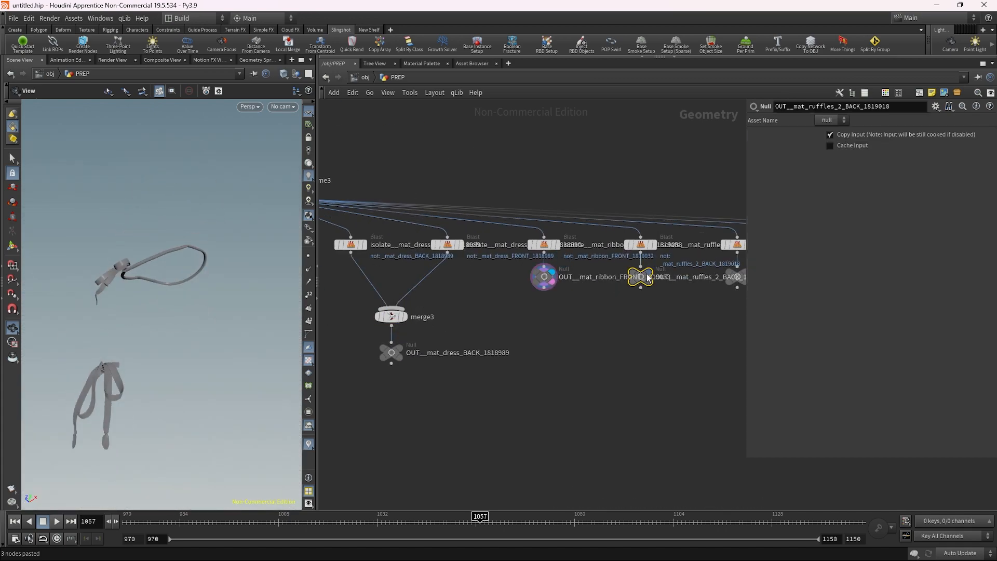
pyautogui.click(650, 281)
pyautogui.click(649, 272)
pyautogui.scroll(-2, 653, 289)
pyautogui.moveTo(654, 290); pyautogui.dragTo(512, 265, button='middle')
pyautogui.keyDown('shift'); pyautogui.click(569, 255); pyautogui.keyUp('shift')
pyautogui.keyDown('alt'); pyautogui.moveTo(503, 262); pyautogui.dragTo(563, 316); pyautogui.keyUp('alt')
# Display the ruffles back output and combine the ruffles back and front outputs in another Merge node
pyautogui.click(643, 252)
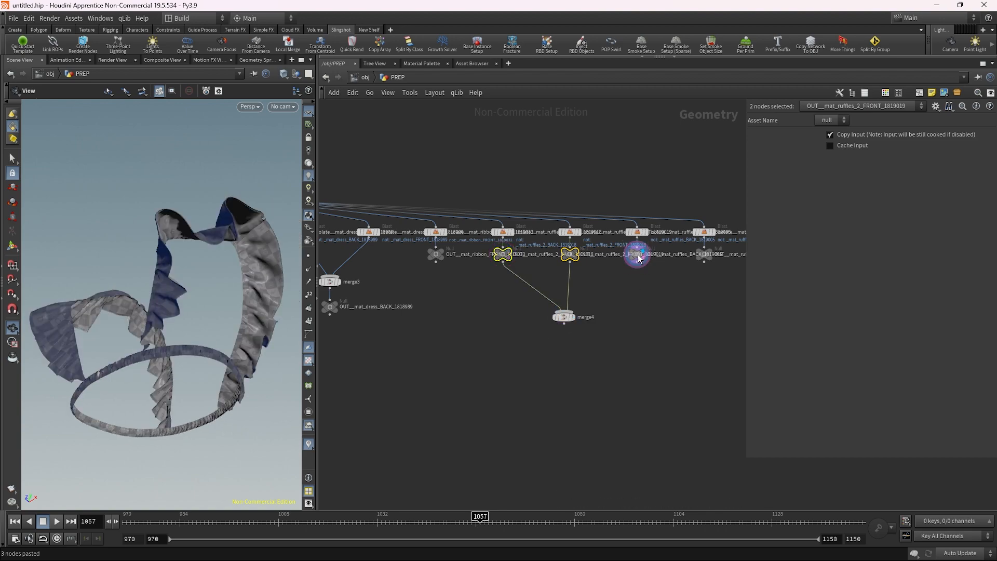
pyautogui.click(636, 254)
pyautogui.click(710, 253)
pyautogui.keyDown('shift'); pyautogui.click(704, 255); pyautogui.keyUp('shift')
pyautogui.keyDown('alt'); pyautogui.moveTo(704, 262); pyautogui.dragTo(685, 318); pyautogui.keyUp('alt')
pyautogui.press('Escape')
# Copy the buttons Attribute Wrangle from the thin dress network and insert it between the thick button Blast and its output Null
pyautogui.scroll(-5, 672, 383)
pyautogui.moveTo(535, 409); pyautogui.dragTo(732, 401, button='middle')
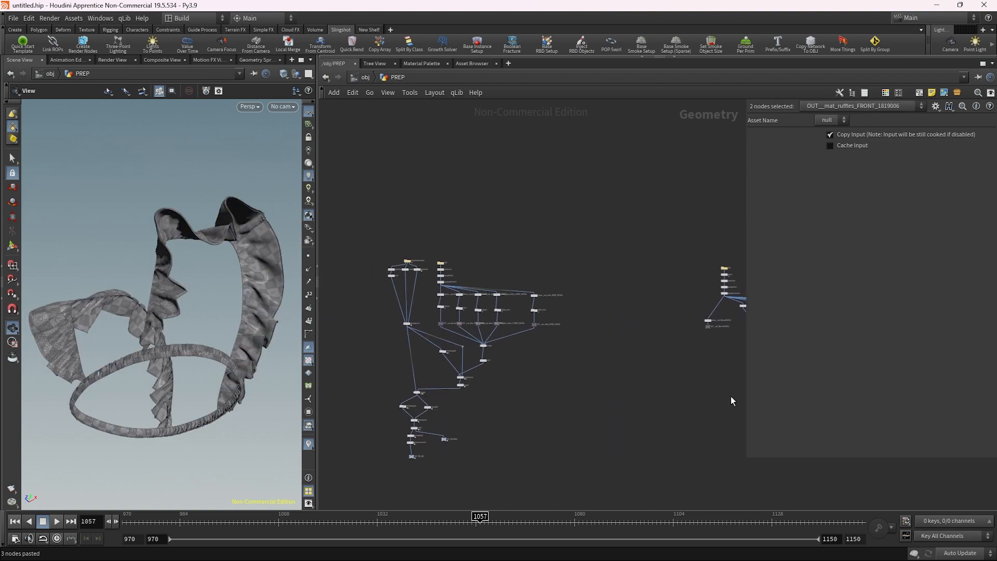
pyautogui.scroll(5, 415, 331)
pyautogui.click(500, 293)
pyautogui.hotkey('ctrl', 'c')
pyautogui.scroll(-4, 516, 309)
pyautogui.moveTo(515, 310); pyautogui.dragTo(103, 283, button='middle')
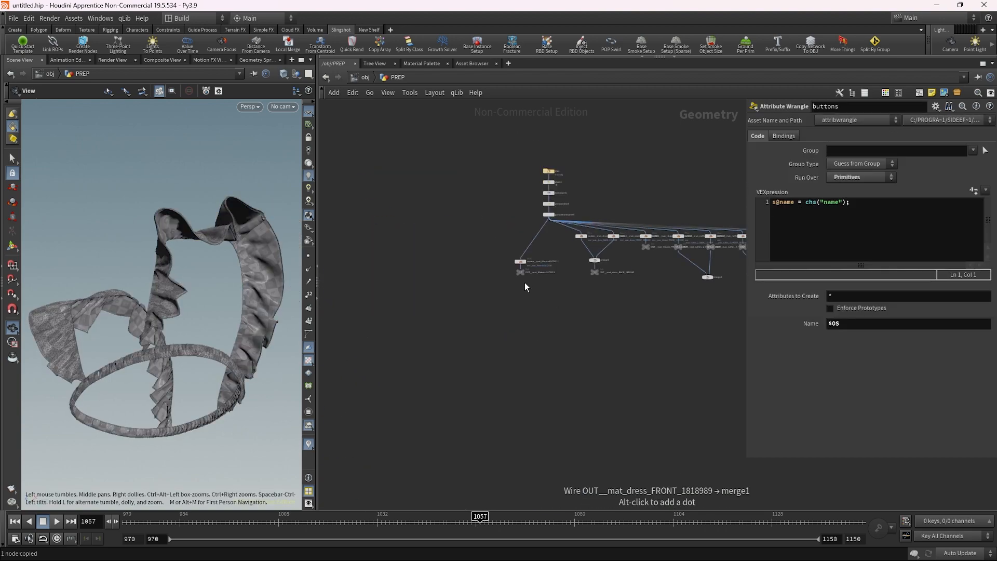
pyautogui.scroll(7, 524, 283)
pyautogui.hotkey('ctrl', 'v')
pyautogui.press('i')
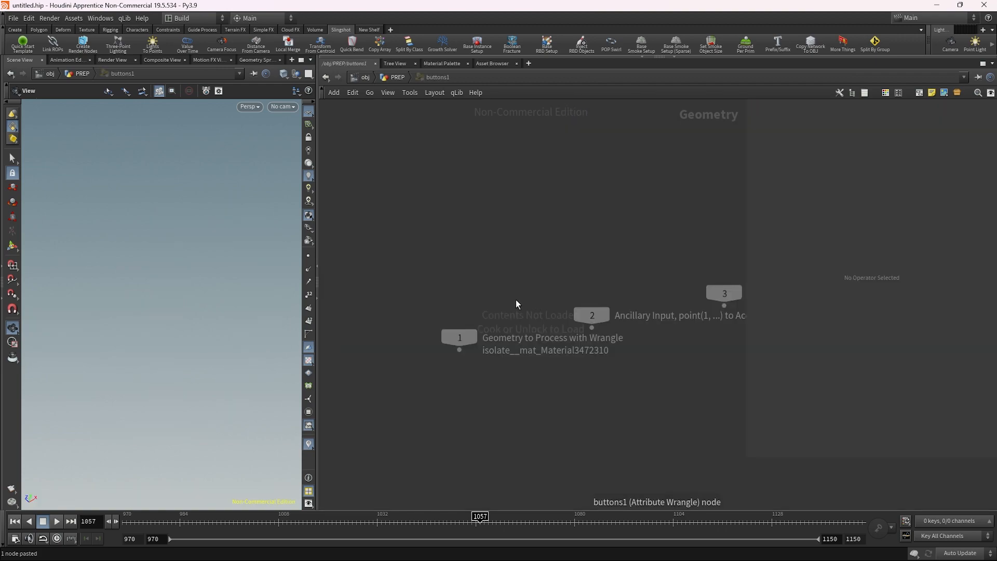
pyautogui.click(326, 77)
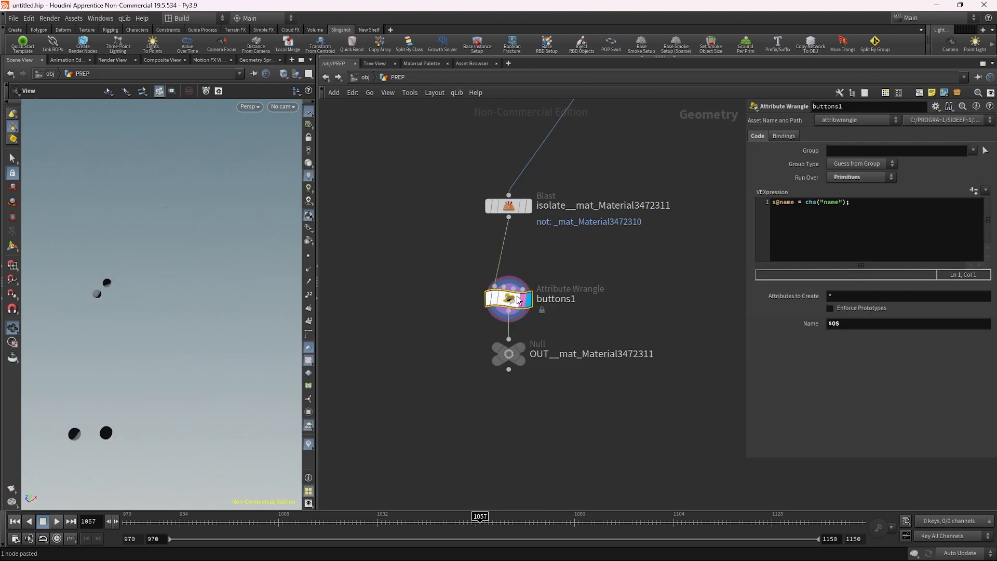
# Rename the copied Attribute Wrangle render_button and orbit around the displayed buttons
pyautogui.scroll(2, 566, 325)
pyautogui.press('F2')
pyautogui.write('rt')
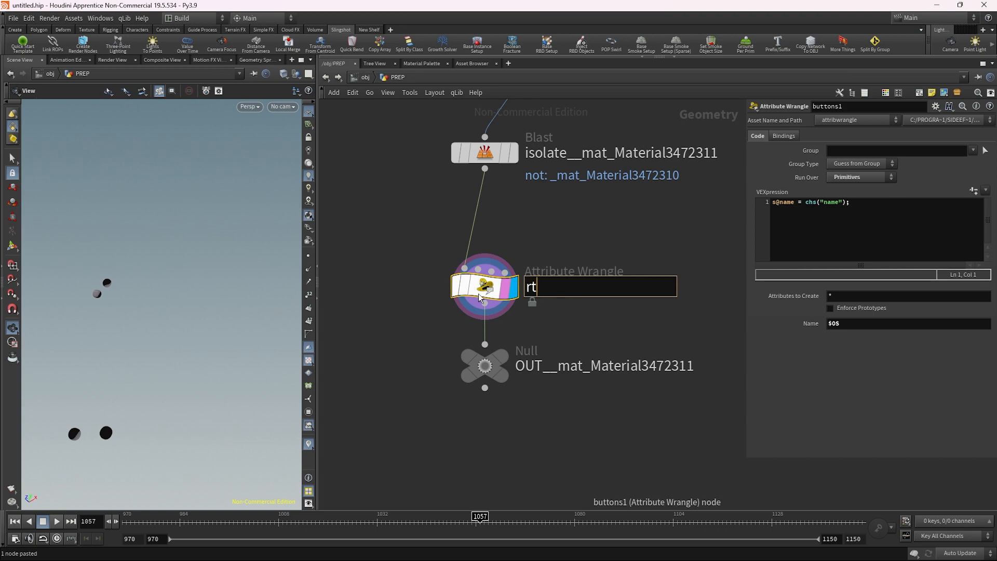
pyautogui.press('BackSpace')
pyautogui.press('BackSpace')
pyautogui.write('render_button')
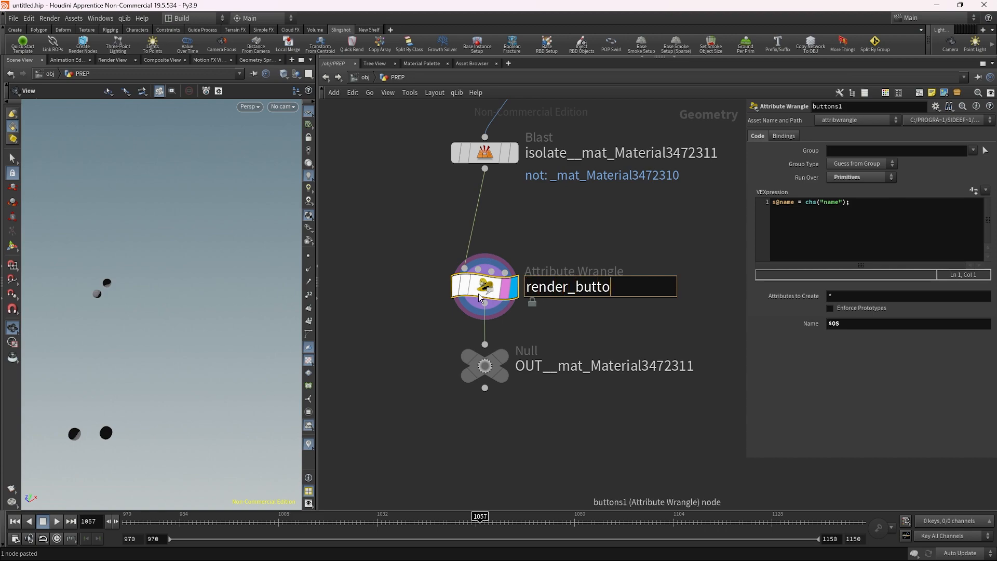
pyautogui.press('Return')
pyautogui.moveTo(184, 284); pyautogui.dragTo(267, 298)
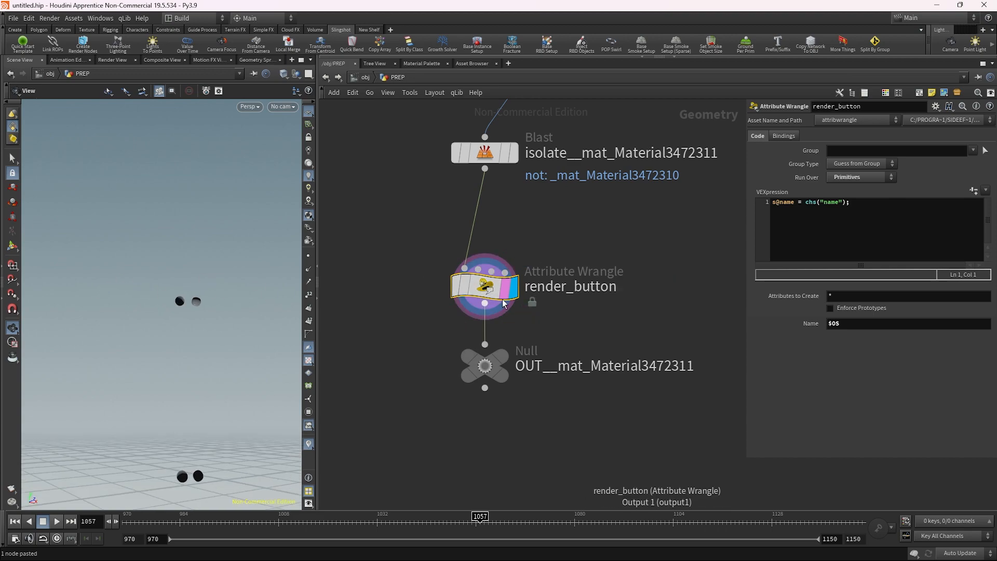
# Duplicate the render_button wrangle and insert it between the dress Merge and its output Null
pyautogui.scroll(-5, 618, 328)
pyautogui.moveTo(617, 328); pyautogui.dragTo(466, 297, button='middle')
pyautogui.scroll(1, 574, 260)
pyautogui.moveTo(573, 259); pyautogui.dragTo(574, 307)
pyautogui.scroll(3, 411, 251)
pyautogui.keyDown('alt'); pyautogui.moveTo(374, 290); pyautogui.dragTo(688, 294); pyautogui.keyUp('alt')
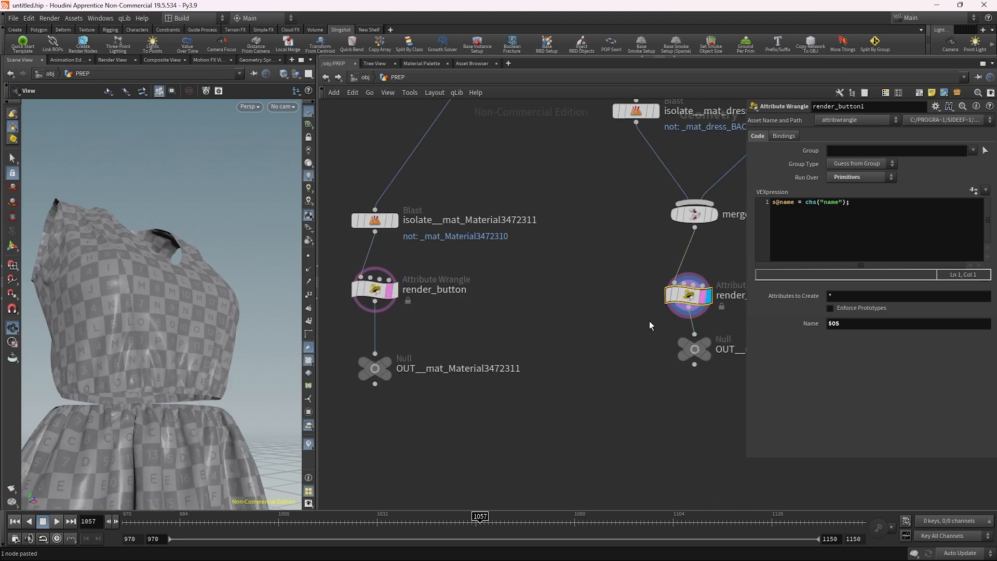
# Rename the wrangle below the dress Merge render_cloth
pyautogui.scroll(2, 649, 321)
pyautogui.moveTo(648, 321); pyautogui.dragTo(481, 321, button='middle')
pyautogui.click(625, 285)
pyautogui.moveTo(626, 284); pyautogui.dragTo(758, 284)
pyautogui.write('cloth')
pyautogui.press('Return')
# Duplicate render_cloth, insert it between the ribbon Blast and its output Null, and rename the copy render_ribbon
pyautogui.scroll(-3, 661, 340)
pyautogui.moveTo(661, 340); pyautogui.dragTo(447, 338, button='middle')
pyautogui.keyDown('alt'); pyautogui.moveTo(385, 310); pyautogui.dragTo(534, 283); pyautogui.keyUp('alt')
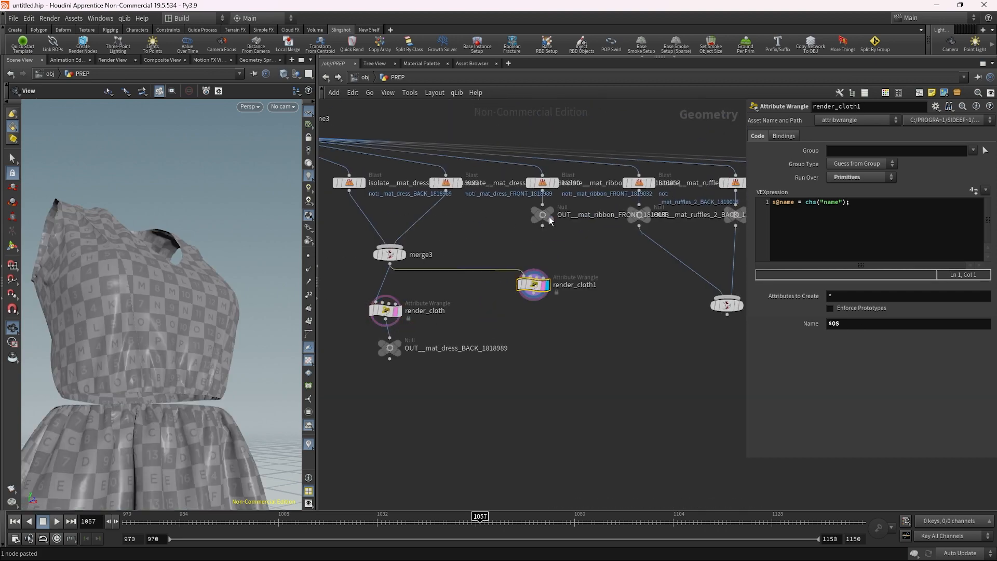
pyautogui.moveTo(547, 217); pyautogui.dragTo(537, 362)
pyautogui.moveTo(534, 284); pyautogui.dragTo(630, 291)
pyautogui.click(578, 289)
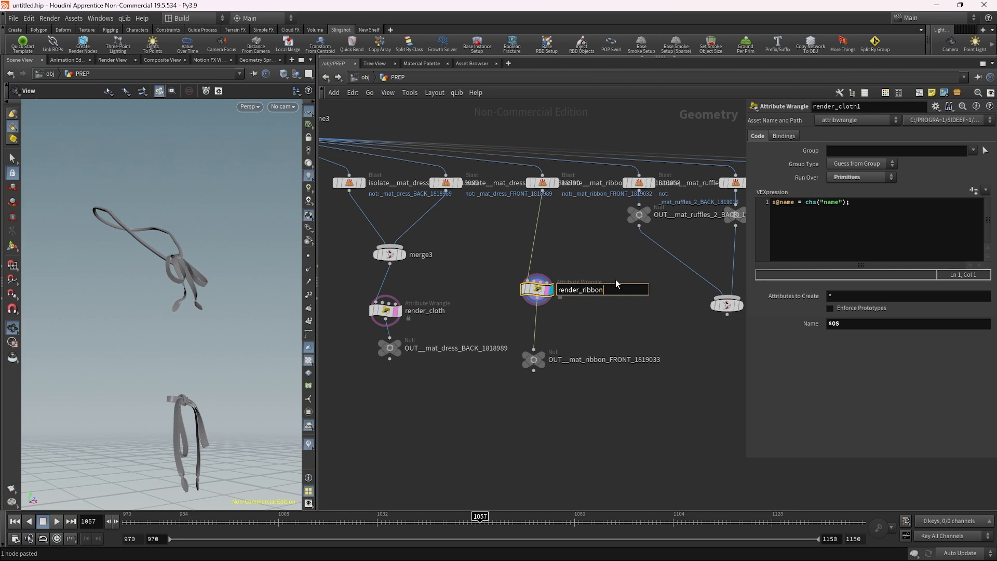
pyautogui.press('Return')
# Duplicate render_ribbon below the ruffles_2 Merge and rename the copy render_ruffles_hand
pyautogui.moveTo(669, 311); pyautogui.dragTo(468, 224, button='middle')
pyautogui.keyDown('alt'); pyautogui.moveTo(358, 204); pyautogui.dragTo(510, 264); pyautogui.keyUp('alt')
pyautogui.click(533, 270)
pyautogui.click(563, 270)
pyautogui.moveTo(518, 224); pyautogui.dragTo(667, 276)
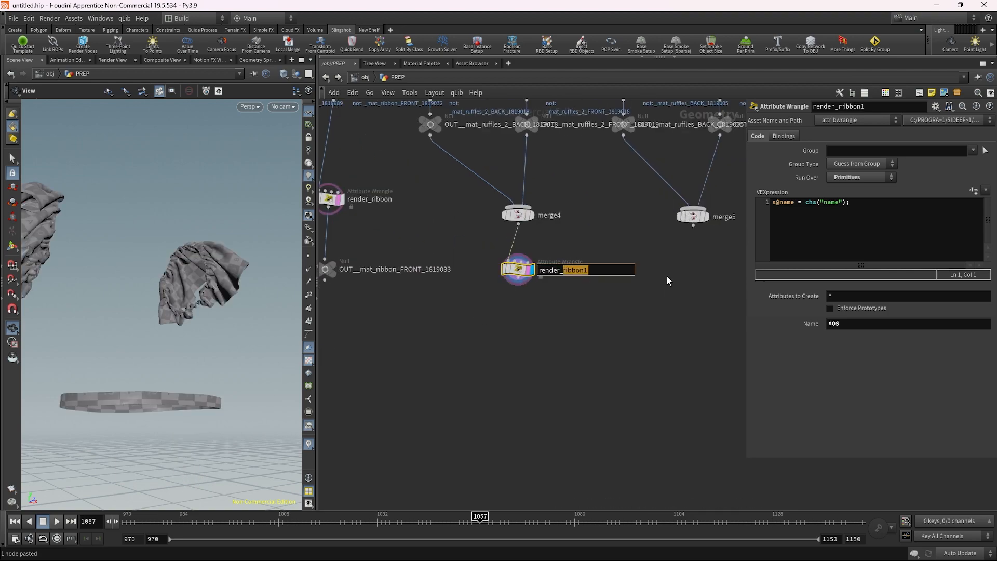
pyautogui.write('ruffles_hand')
pyautogui.press('Return')
# Duplicate render_ruffles_hand, connect the copy below the ruffles back and front Merge, and rename it render_ruffles_front
pyautogui.scroll(1, 715, 332)
pyautogui.scroll(-1, 715, 332)
pyautogui.moveTo(716, 332); pyautogui.dragTo(625, 324, button='middle')
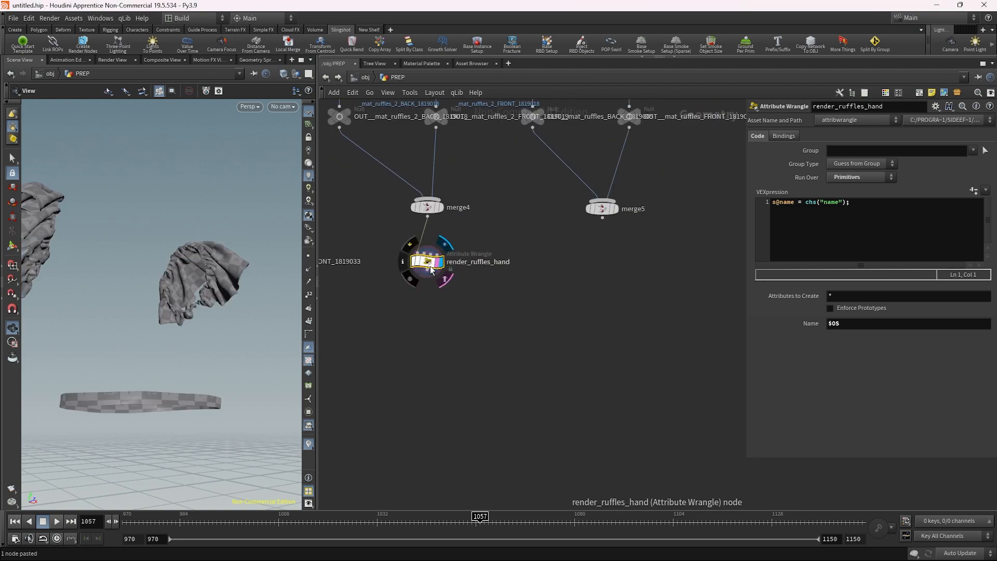
pyautogui.moveTo(430, 270); pyautogui.dragTo(643, 277)
pyautogui.hotkey('ctrl', 'z')
pyautogui.keyDown('alt'); pyautogui.moveTo(429, 266); pyautogui.dragTo(603, 266); pyautogui.keyUp('alt')
pyautogui.moveTo(602, 218); pyautogui.dragTo(592, 252)
pyautogui.click(659, 263)
pyautogui.moveTo(669, 263); pyautogui.dragTo(725, 270)
pyautogui.write('front')
pyautogui.press('Return')
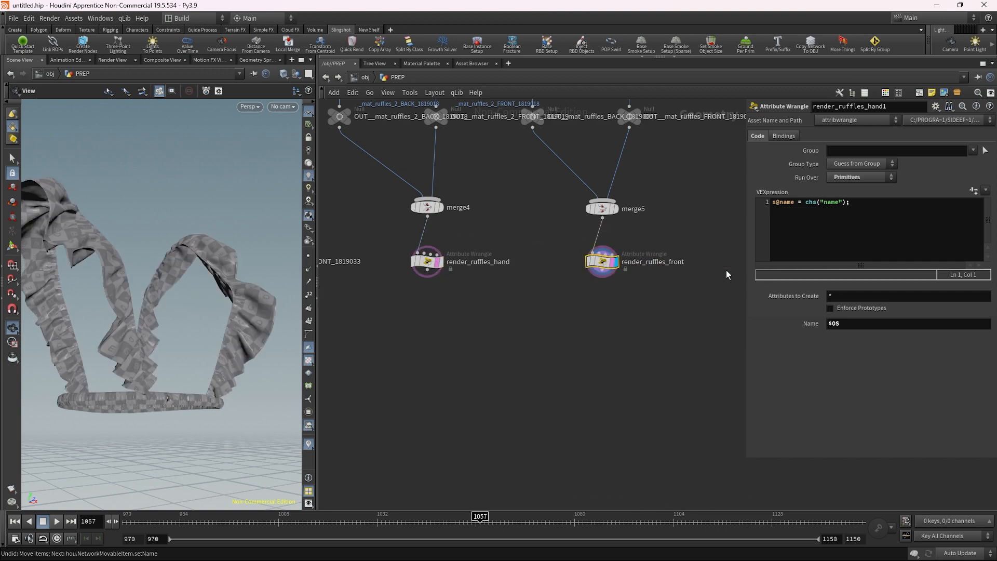
# Merge the three output Nulls and the two render_ruffles wrangles into a single Merge node below them
pyautogui.scroll(-5, 725, 270)
pyautogui.moveTo(535, 283); pyautogui.dragTo(547, 254, button='middle')
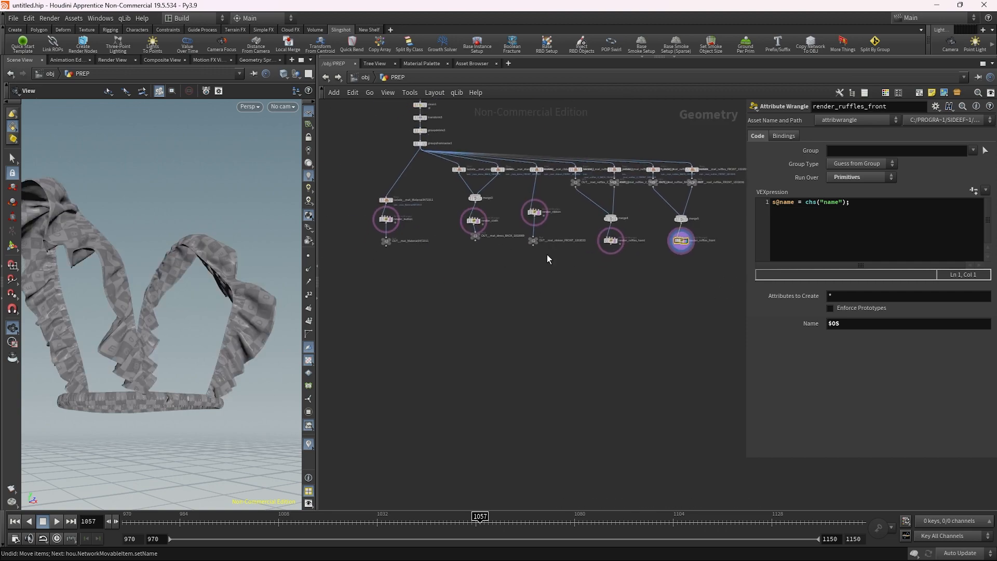
pyautogui.moveTo(365, 247); pyautogui.dragTo(357, 200, button='middle')
pyautogui.moveTo(524, 214); pyautogui.dragTo(527, 215)
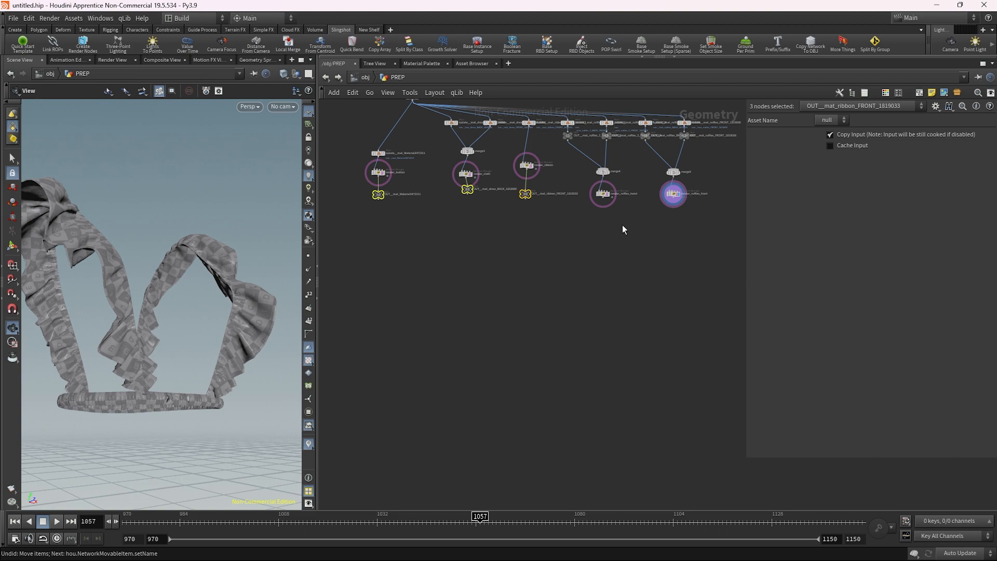
pyautogui.keyDown('shift'); pyautogui.moveTo(568, 182); pyautogui.dragTo(509, 276); pyautogui.keyUp('shift')
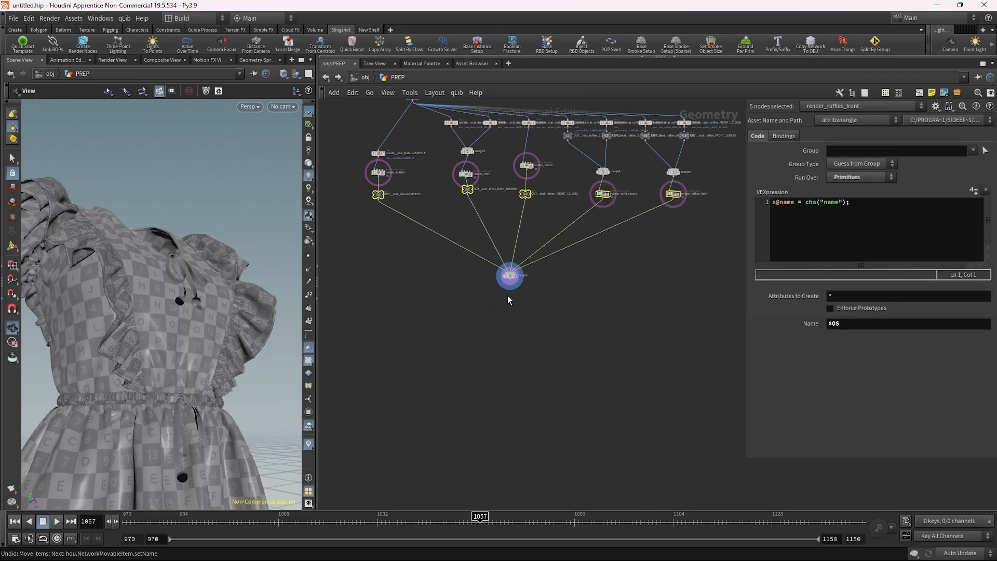
# Add a Rest Position node below the new Merge, display it, and inspect its attributes and groups
pyautogui.scroll(3, 507, 295)
pyautogui.press('Tab')
pyautogui.write('res')
pyautogui.press('Return')
pyautogui.click(519, 312)
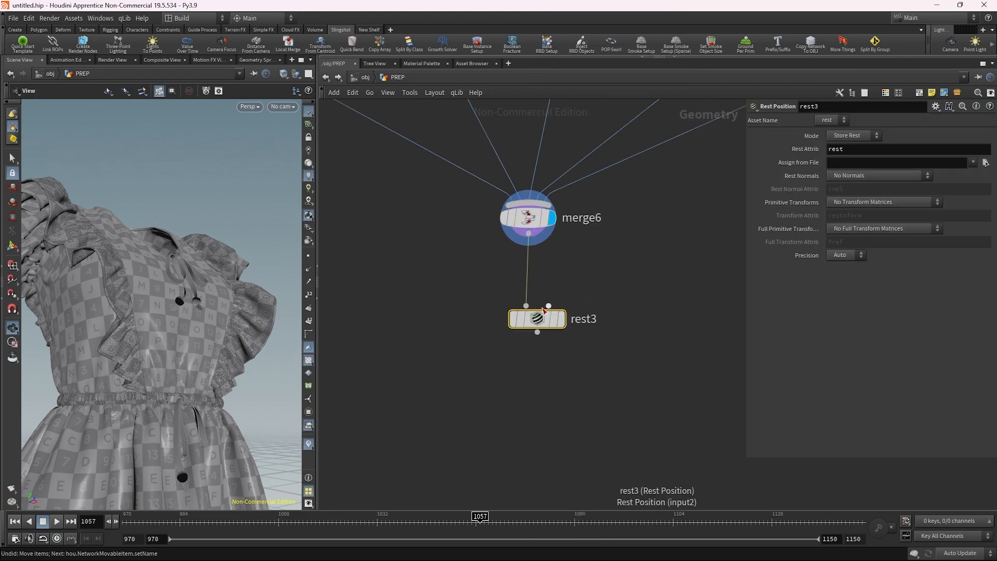
pyautogui.middleClick(538, 345)
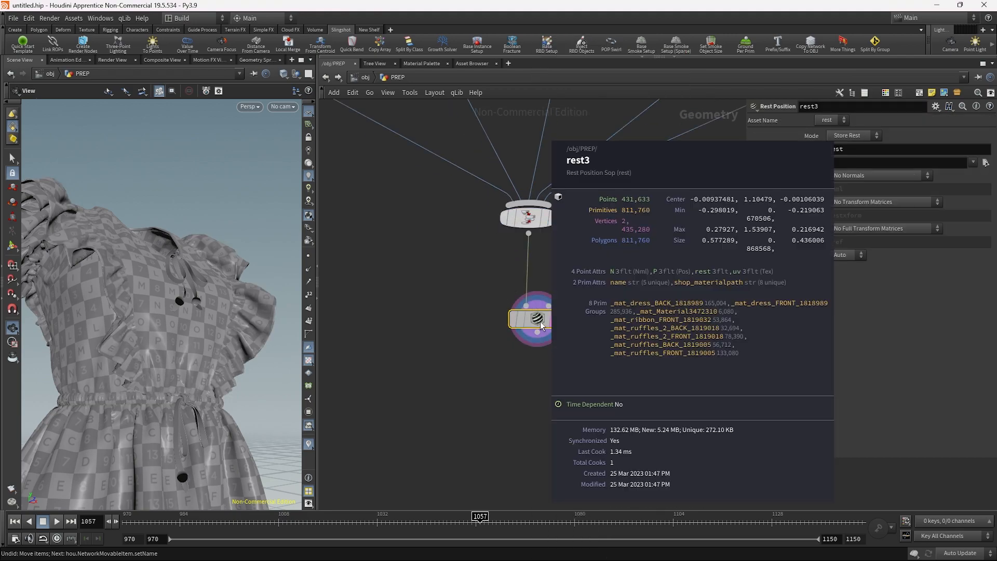
# Add a Group Delete node below the Rest Position node with group names set to *, and align the two nodes
pyautogui.press('Tab')
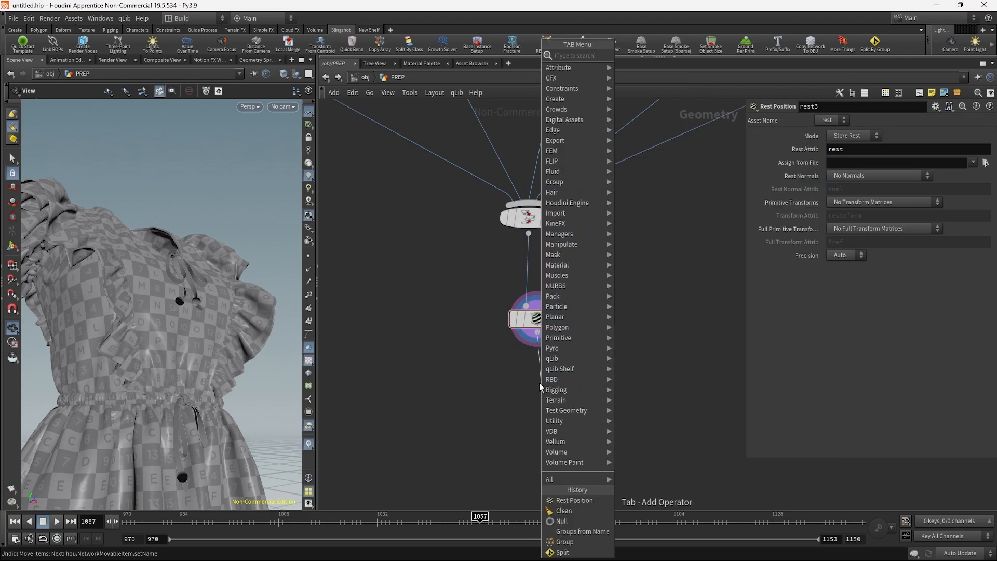
pyautogui.write('gde')
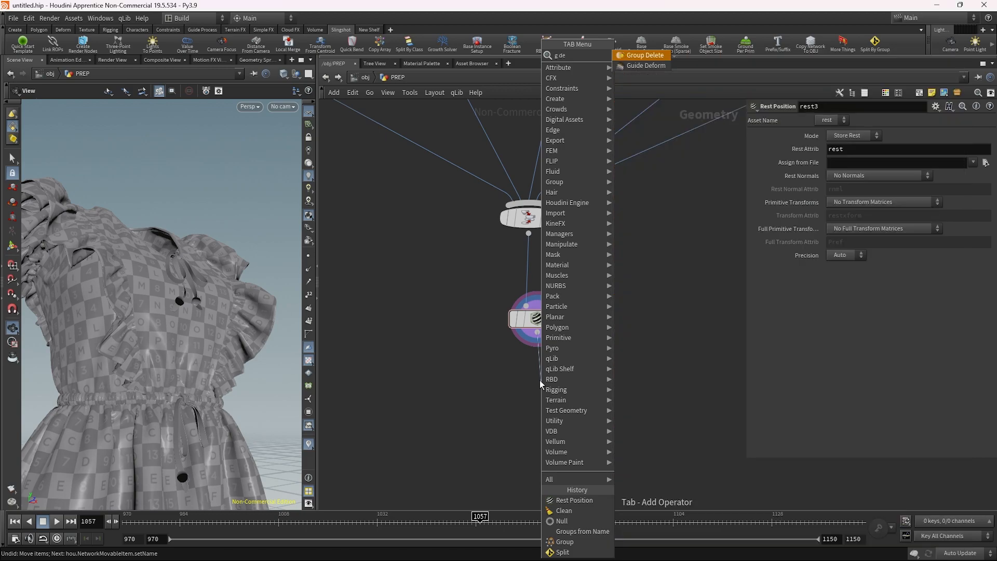
pyautogui.press('Return')
pyautogui.click(539, 380)
pyautogui.click(559, 388)
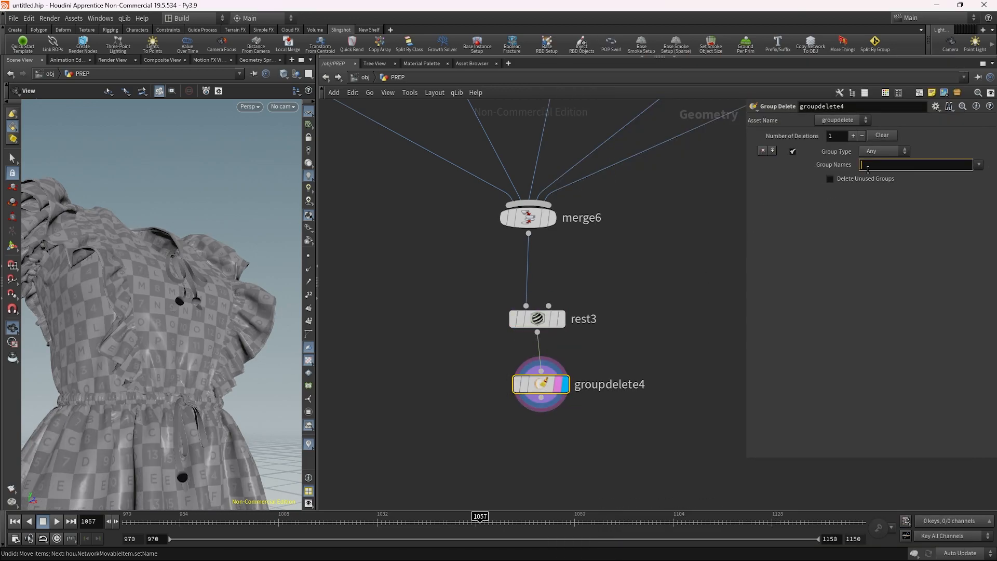
pyautogui.middleClick(549, 323)
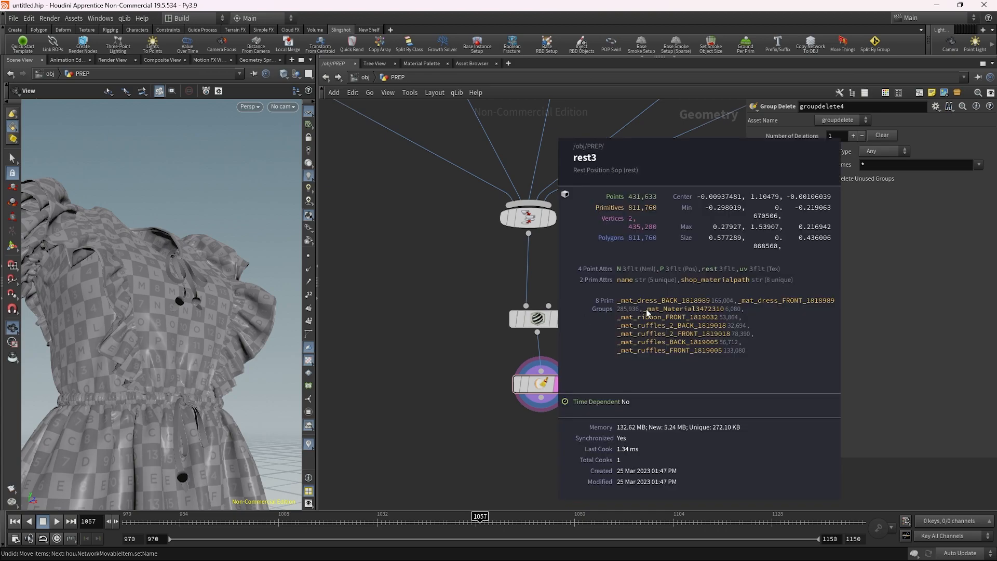
pyautogui.moveTo(604, 421); pyautogui.dragTo(506, 312)
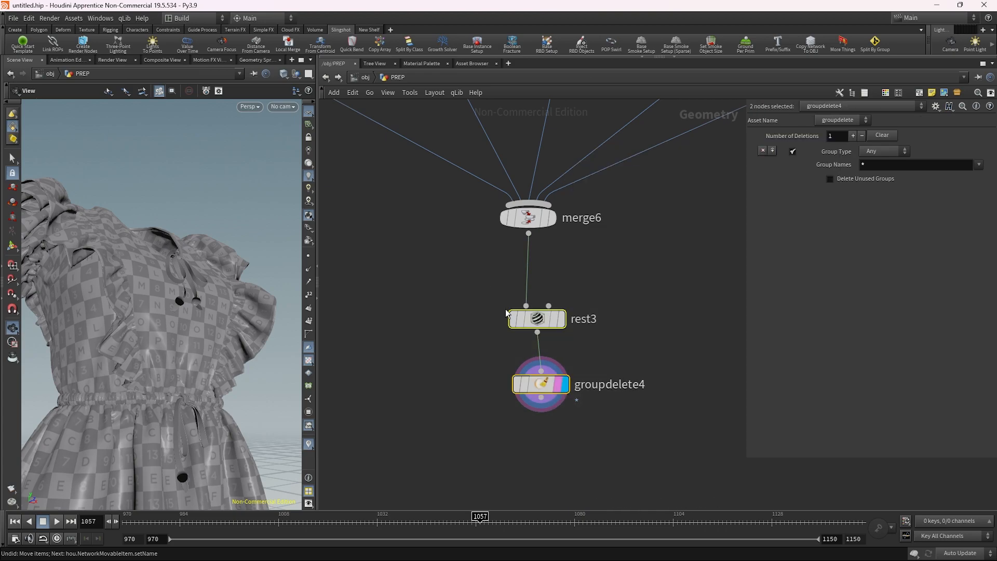
pyautogui.press('l')
pyautogui.click(600, 432)
# Add a Groups from Name node below the Group Delete, display it, and inspect its node info
pyautogui.moveTo(609, 435); pyautogui.dragTo(607, 324, button='middle')
pyautogui.moveTo(537, 278); pyautogui.dragTo(541, 345)
pyautogui.write('g')
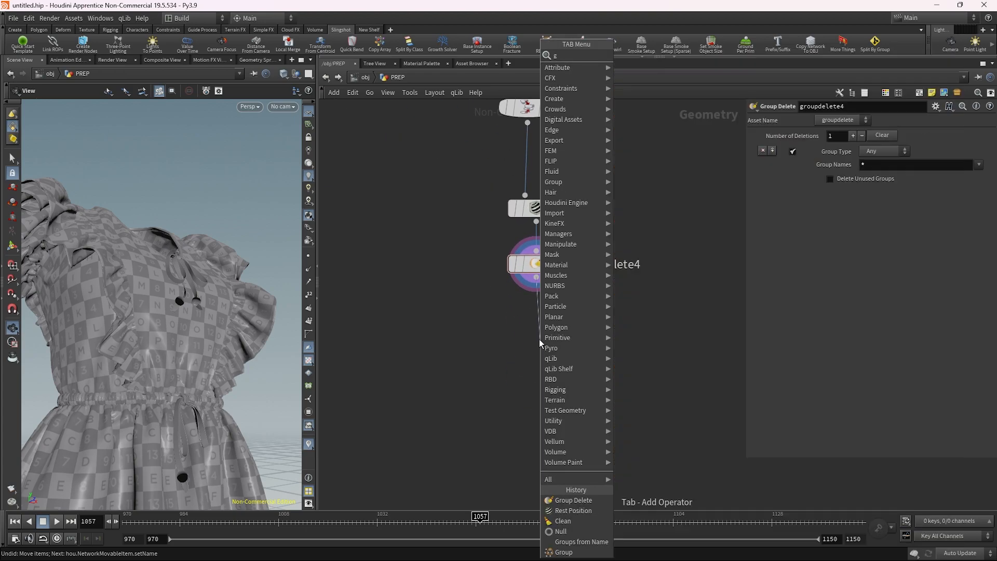
pyautogui.write(' fr')
pyautogui.click(672, 57)
pyautogui.scroll(2, 570, 350)
pyautogui.click(567, 365)
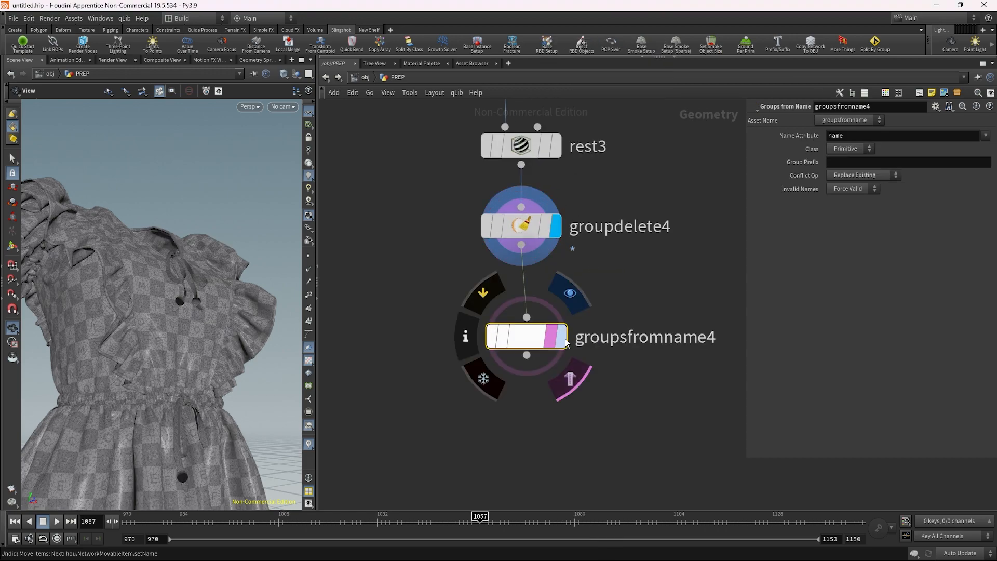
pyautogui.click(566, 343)
pyautogui.middleClick(565, 342)
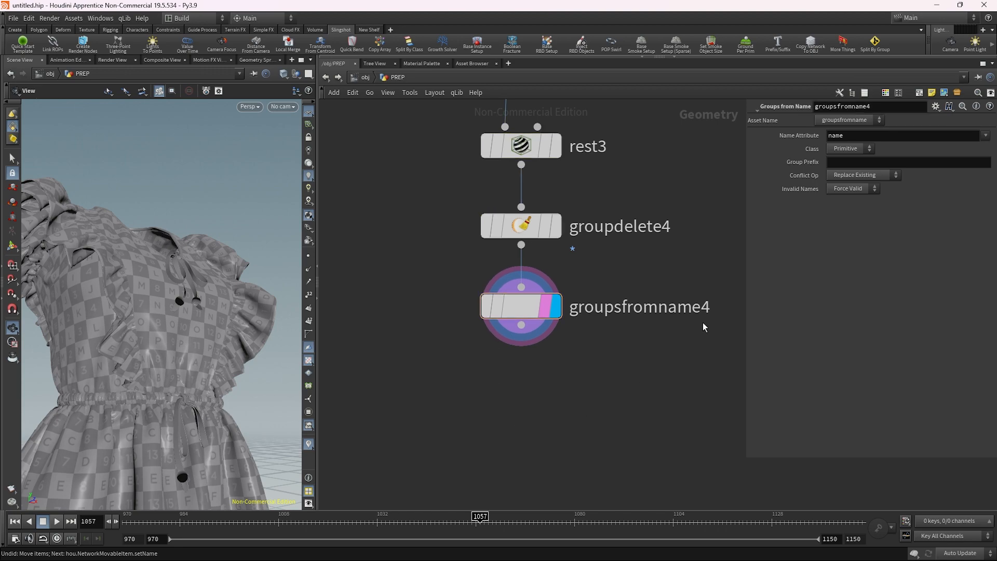
# Add a Null named OUT_DEFROMING_GEO below the Groups from Name node and make it the displayed node
pyautogui.scroll(-5, 669, 302)
pyautogui.moveTo(668, 299); pyautogui.dragTo(608, 266, button='middle')
pyautogui.scroll(-3, 556, 250)
pyautogui.moveTo(551, 249); pyautogui.dragTo(610, 230, button='middle')
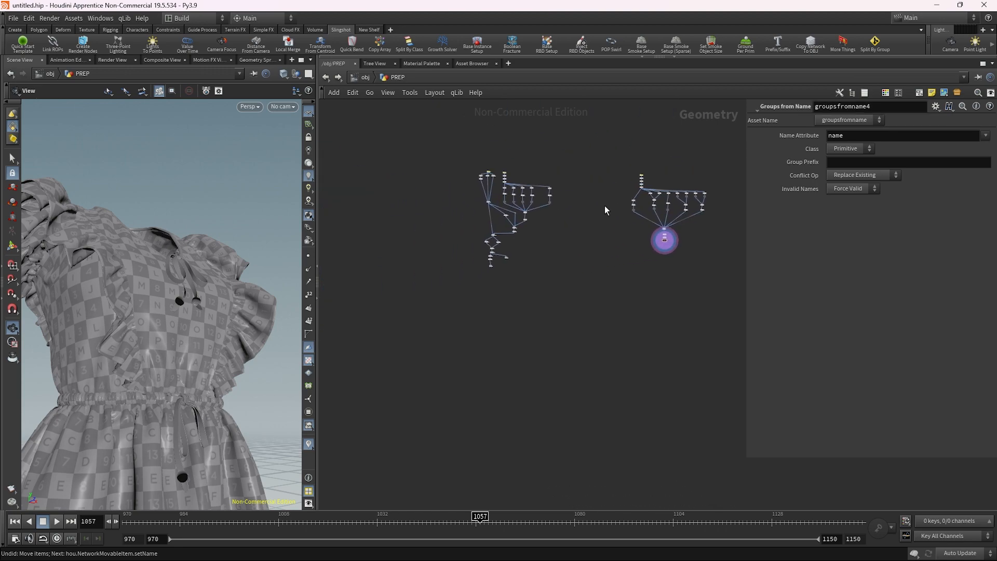
pyautogui.scroll(10, 634, 234)
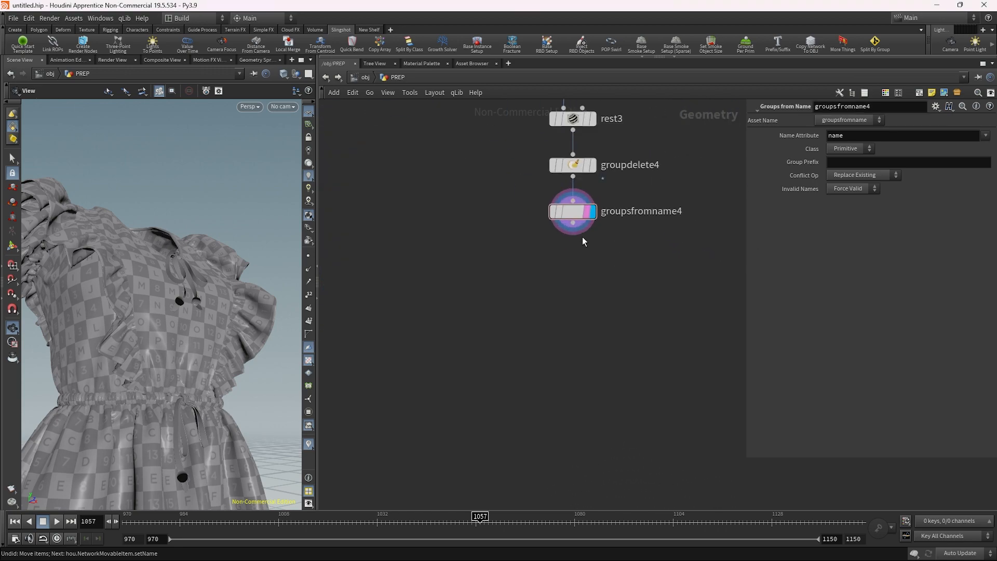
pyautogui.click(573, 223)
pyautogui.press('Tab')
pyautogui.write('null')
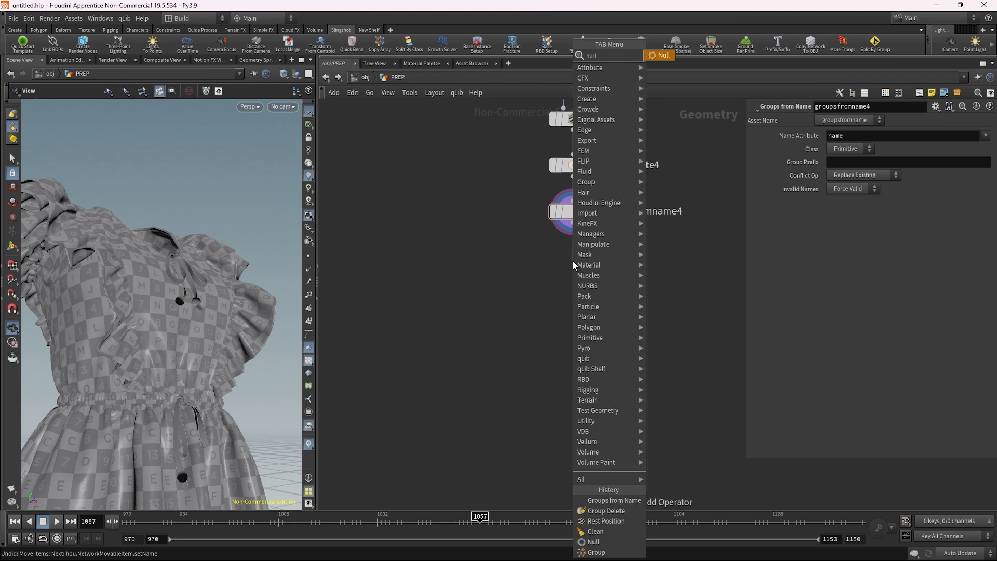
pyautogui.press('Return')
pyautogui.press('F2')
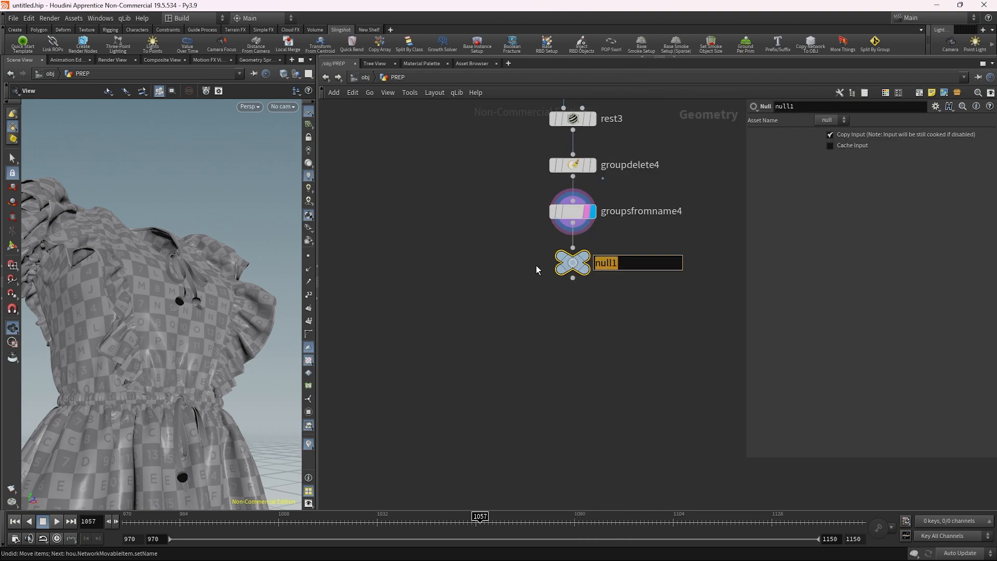
pyautogui.write('OUT_DEFROMING')
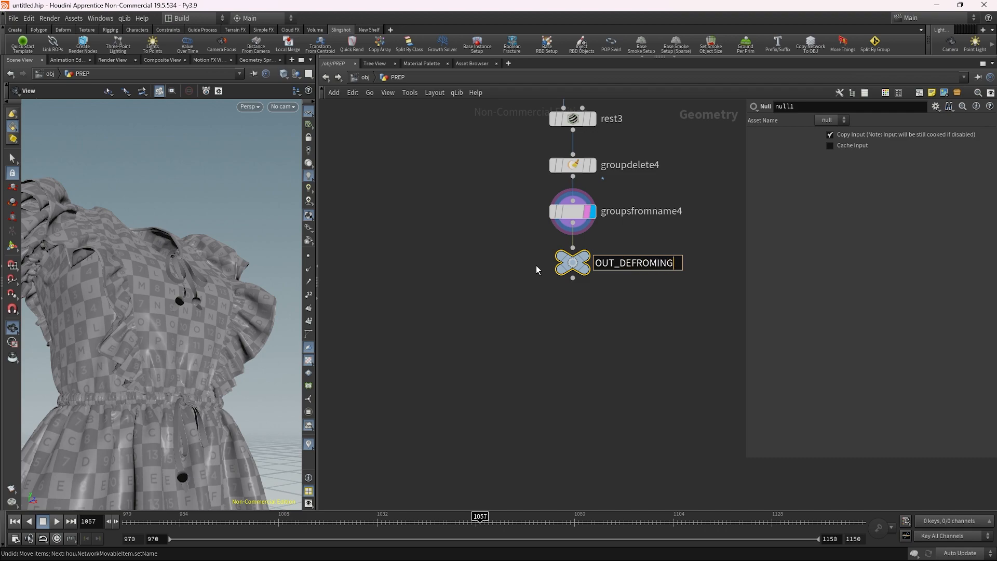
pyautogui.write('_GEO')
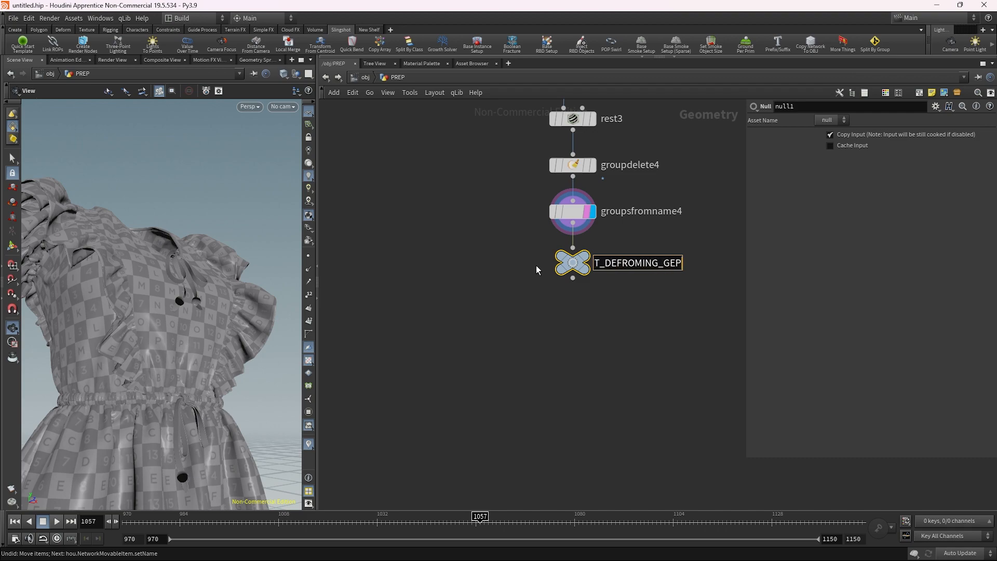
pyautogui.press('Return')
pyautogui.moveTo(570, 265)
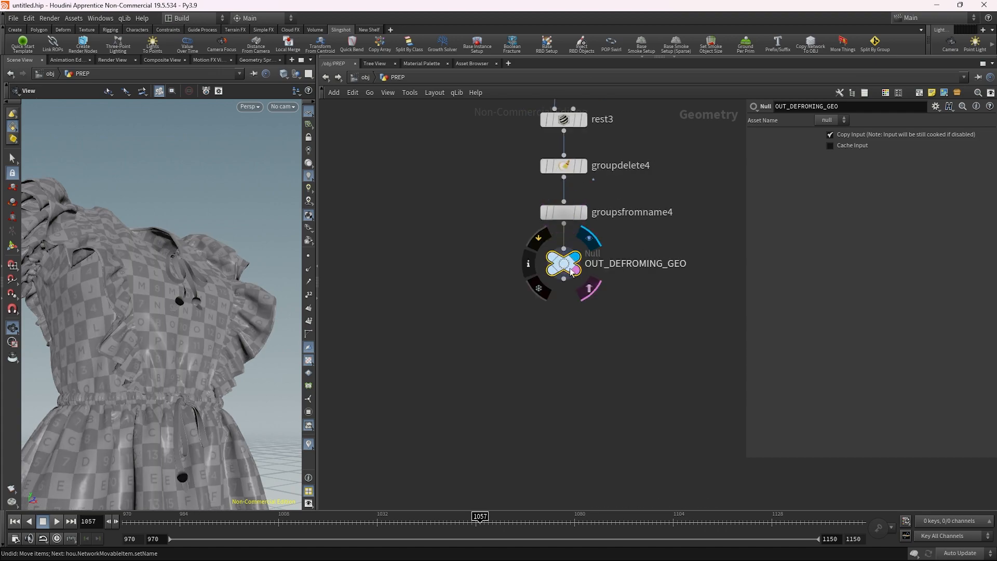
# Frame the whole dress in the viewport and look over the complete PREP node networks
pyautogui.press('h')
pyautogui.press('g')
pyautogui.scroll(-6, 625, 378)
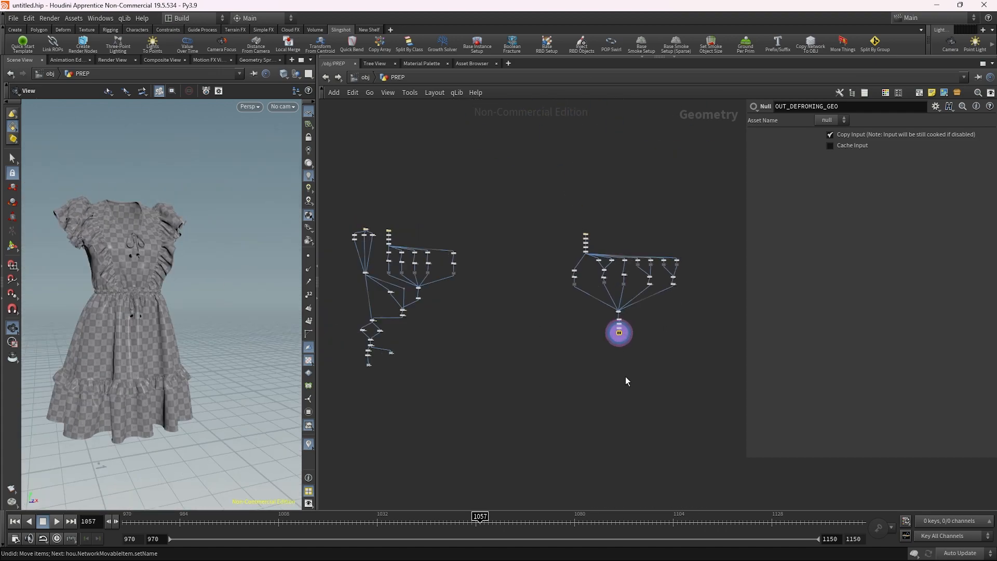
pyautogui.scroll(6, 485, 325)
pyautogui.moveTo(677, 252); pyautogui.dragTo(677, 332, button='middle')
pyautogui.scroll(-1, 677, 332)
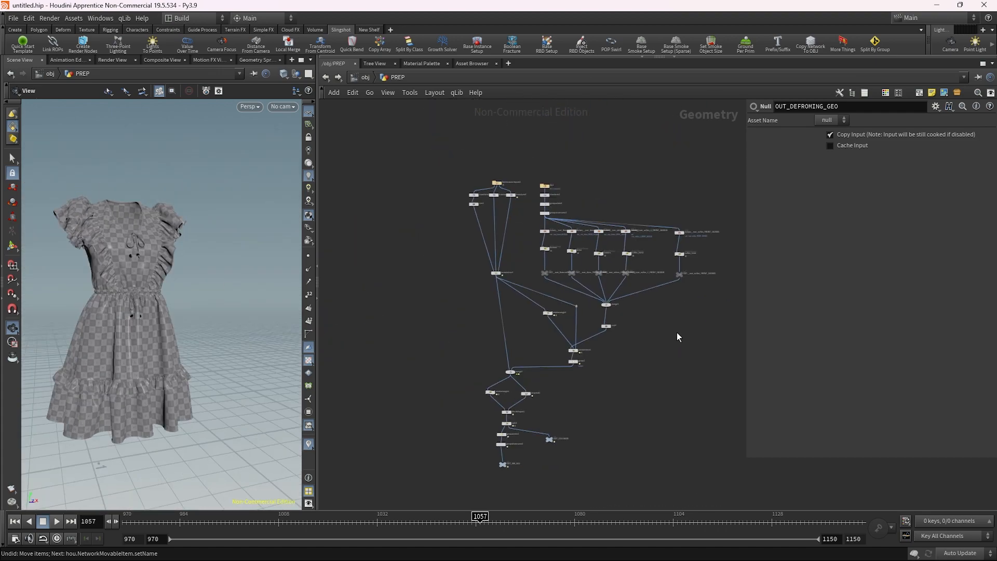
pyautogui.click(364, 76)
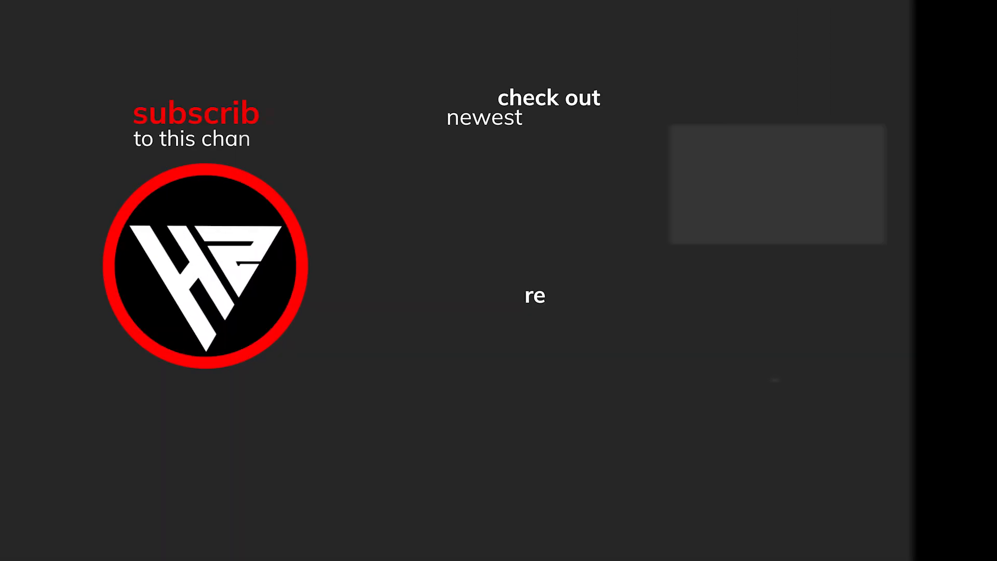